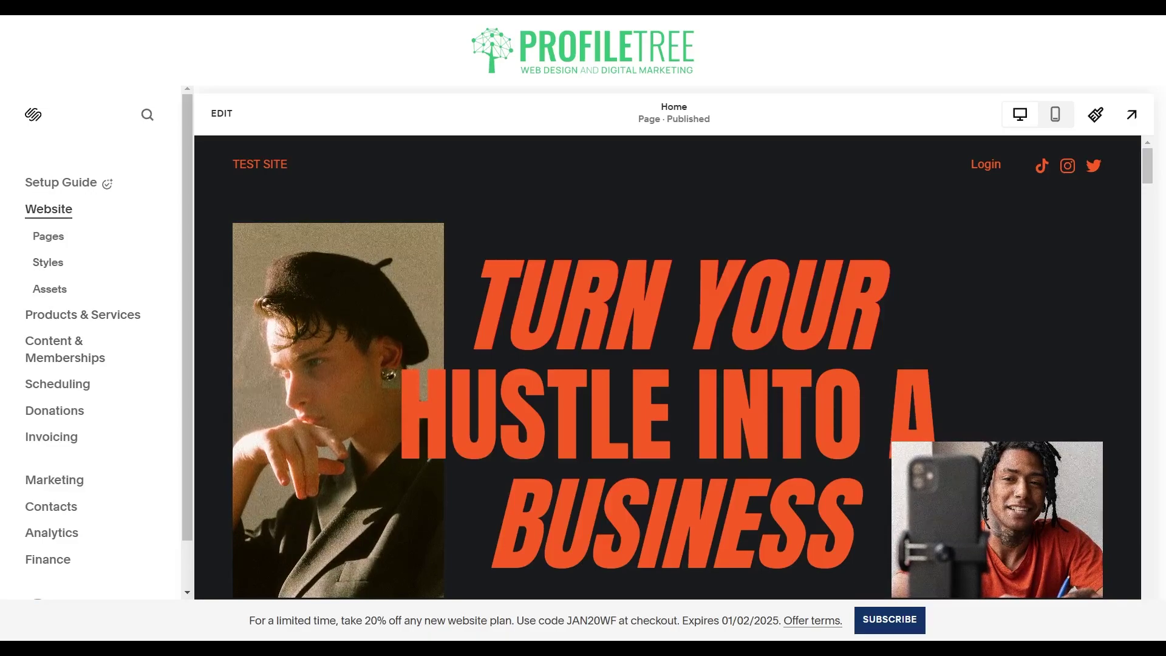
Open the Pages panel from the Website sidebar
{"action": "left_click", "coordinate": [51, 240]}
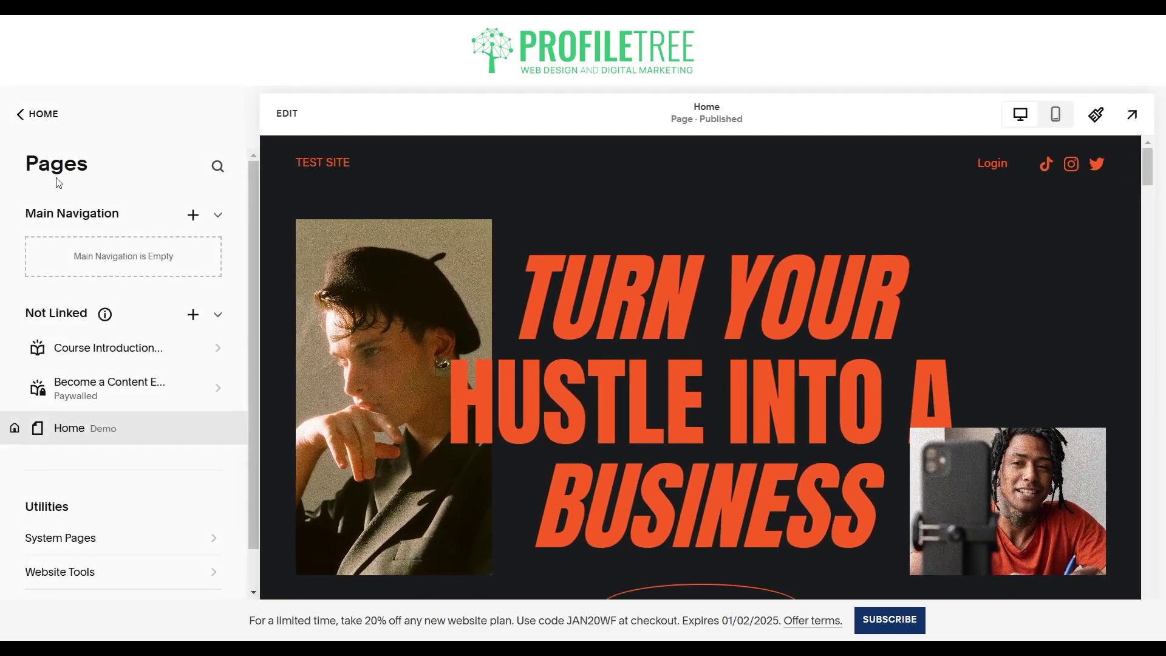
Add a Member Site under Not Linked, dismiss the template dialog, and confirm its name
{"action": "left_click", "coordinate": [192, 316]}
{"action": "scroll", "coordinate": [327, 333], "scroll_direction": "down", "scroll_amount": 3}
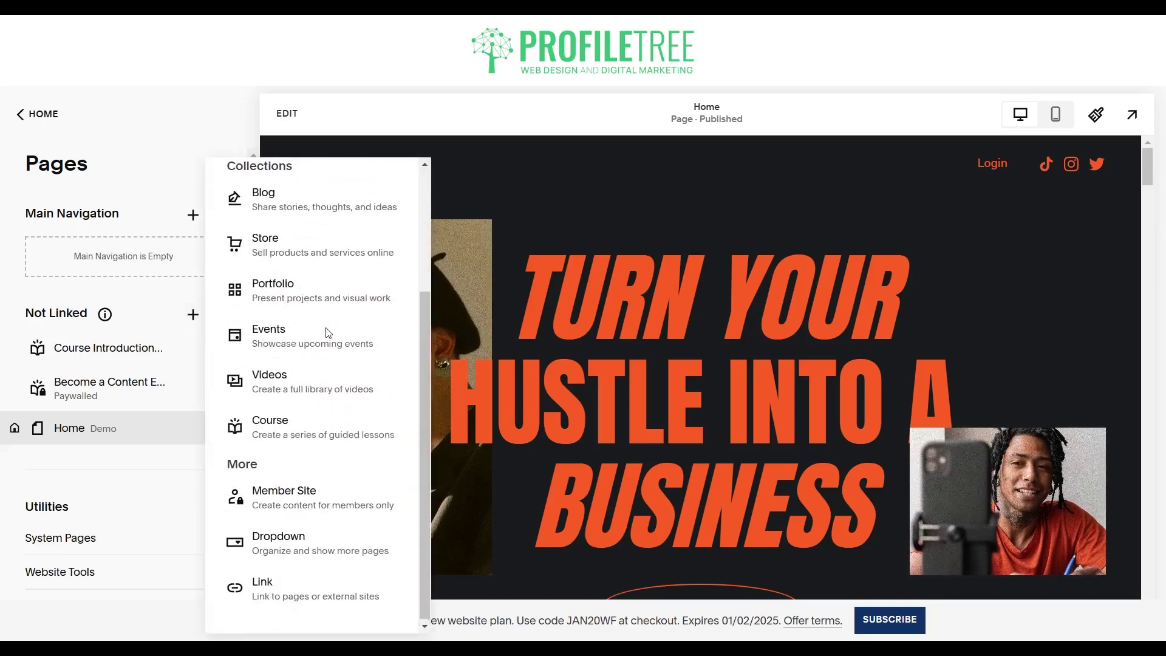
{"action": "left_click", "coordinate": [282, 492]}
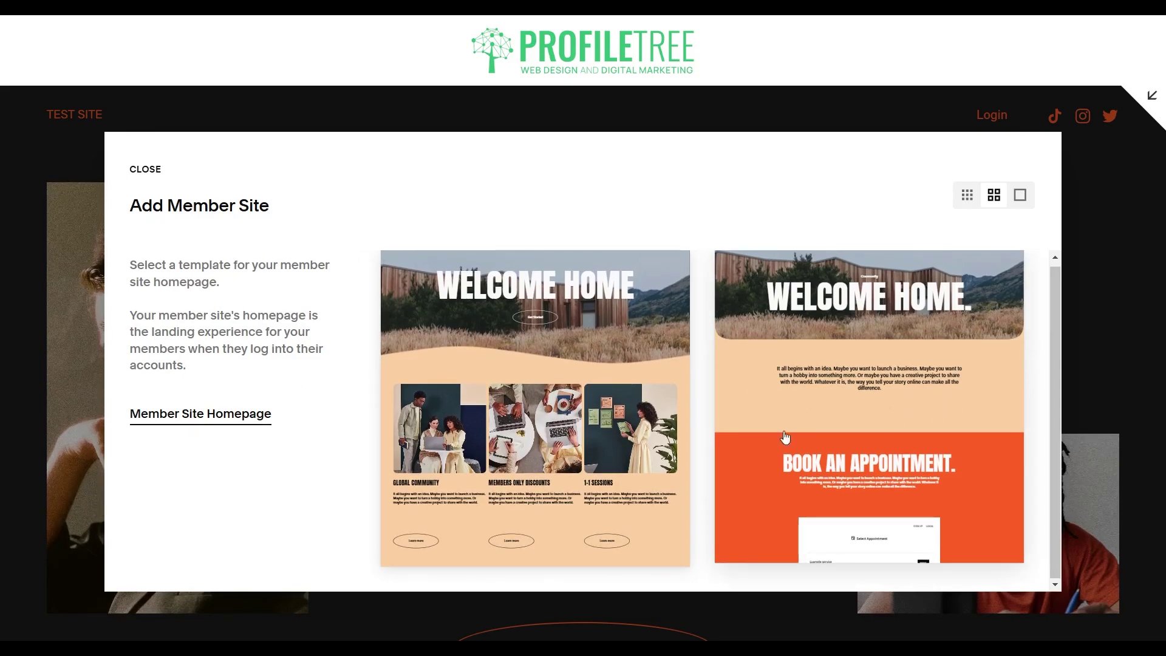
{"action": "key", "text": "Escape"}
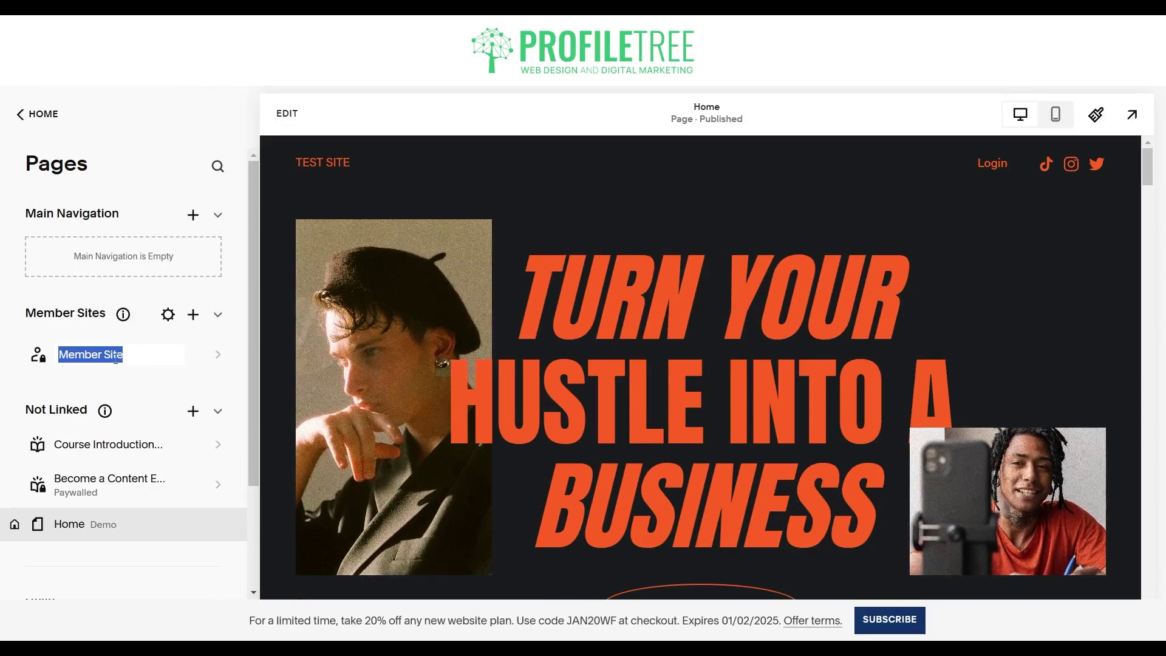
{"action": "left_click", "coordinate": [149, 383]}
Open Member Site, browse Member Site Homepage 2's Welcome Home sections in the editor, then exit
{"action": "left_click", "coordinate": [124, 363]}
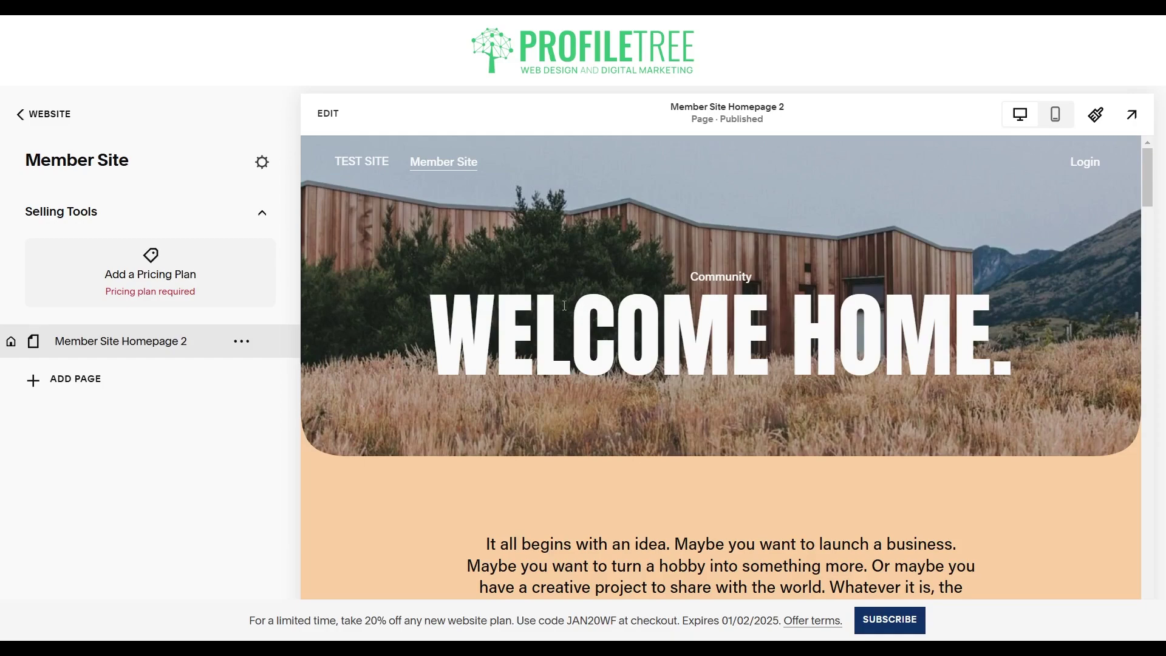
{"action": "left_click", "coordinate": [343, 117]}
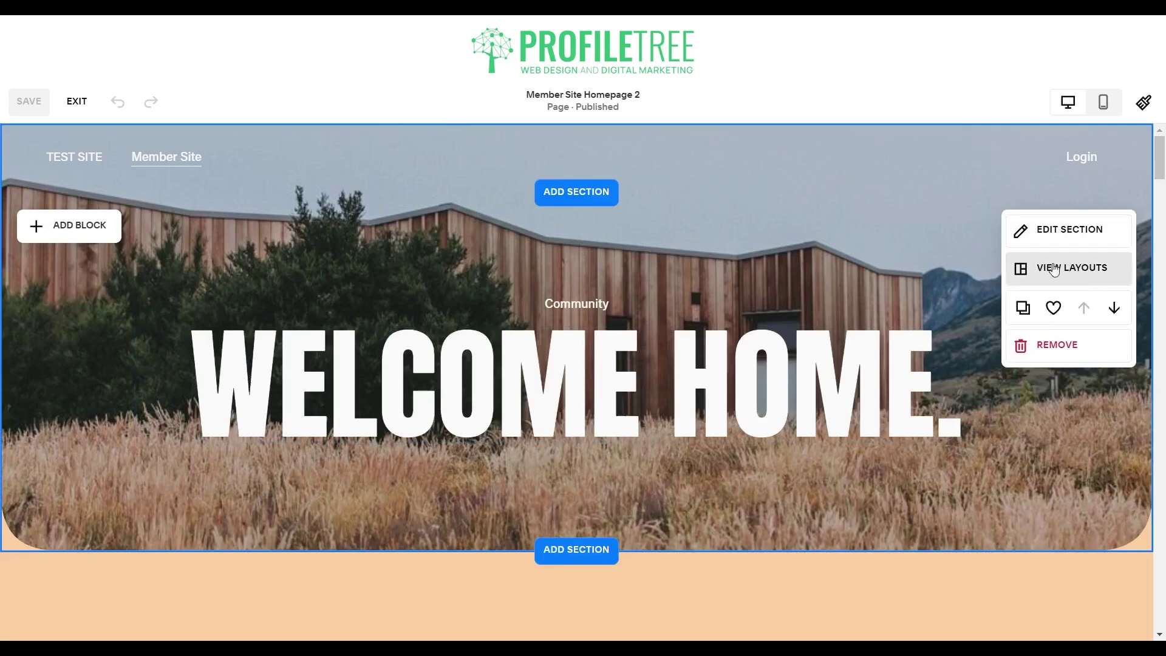
{"action": "scroll", "coordinate": [628, 424], "scroll_direction": "down", "scroll_amount": 10}
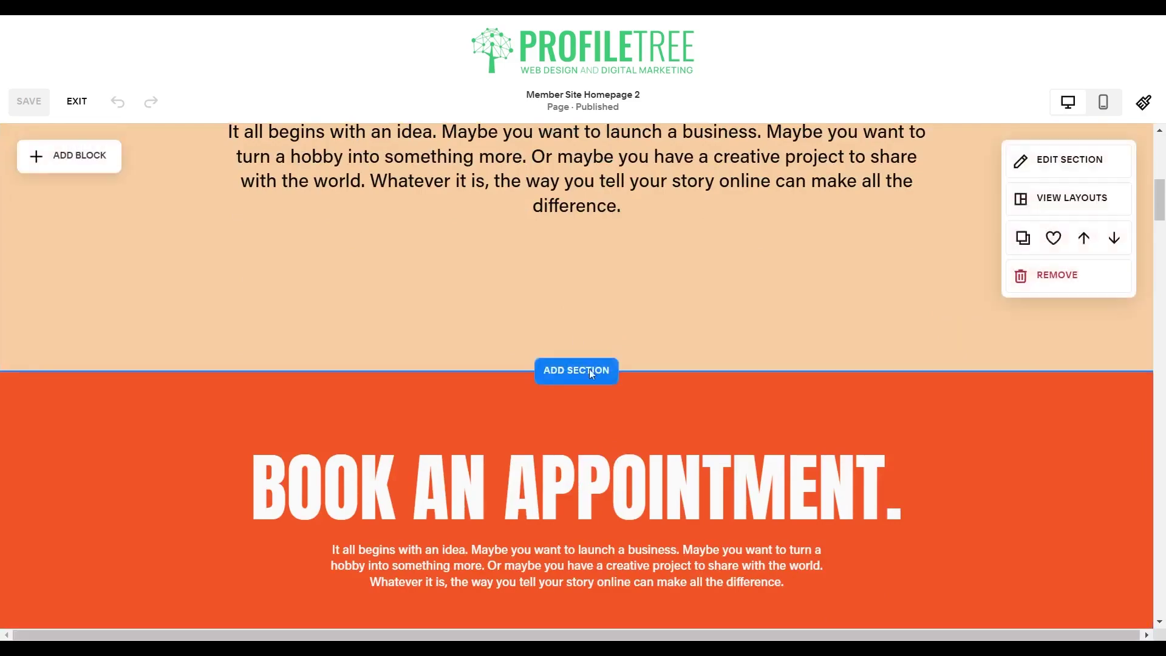
{"action": "scroll", "coordinate": [587, 381], "scroll_direction": "up", "scroll_amount": 10}
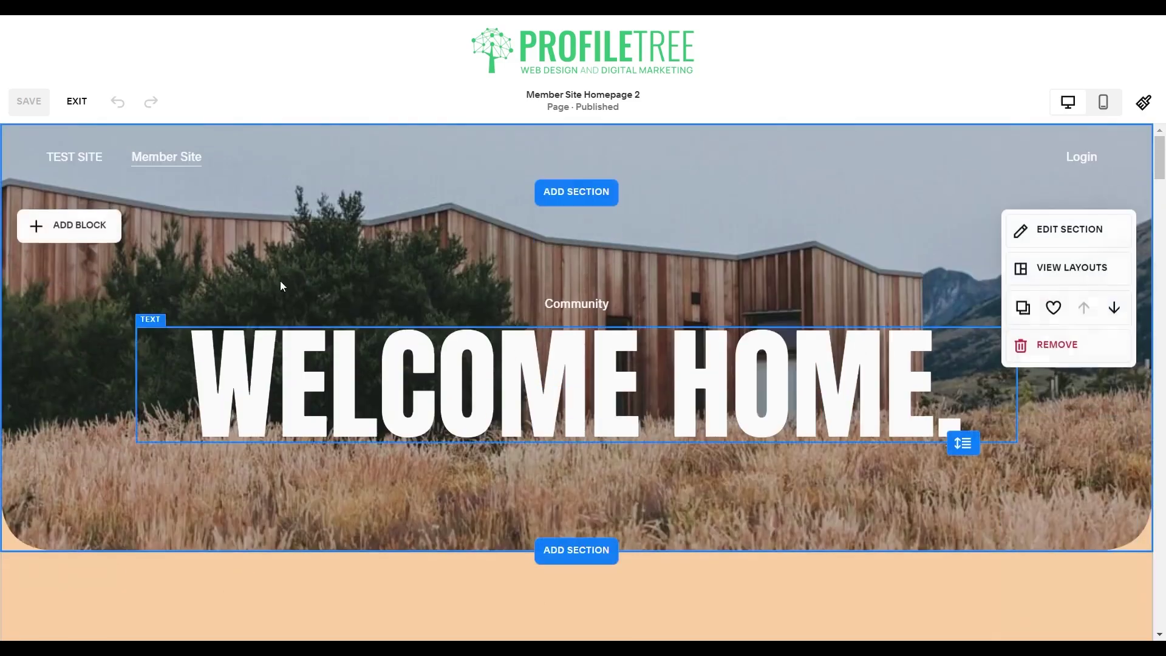
{"action": "left_click", "coordinate": [77, 102]}
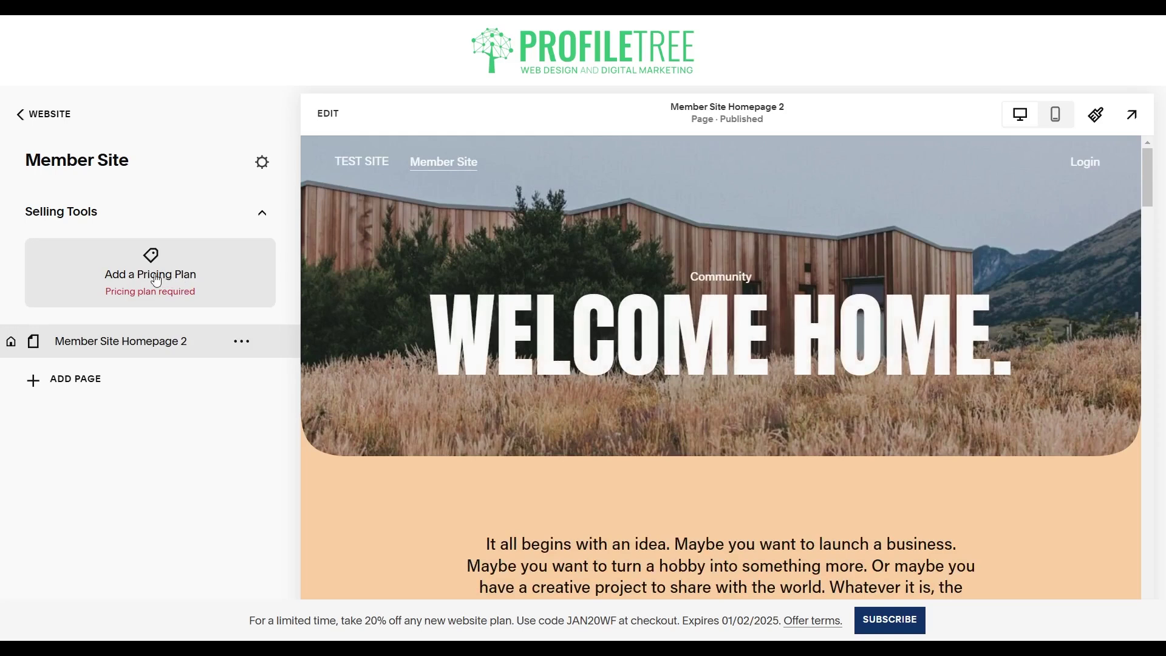
Start adding a pricing plan to the member site, noting the plan-required message
{"action": "left_click", "coordinate": [156, 280]}
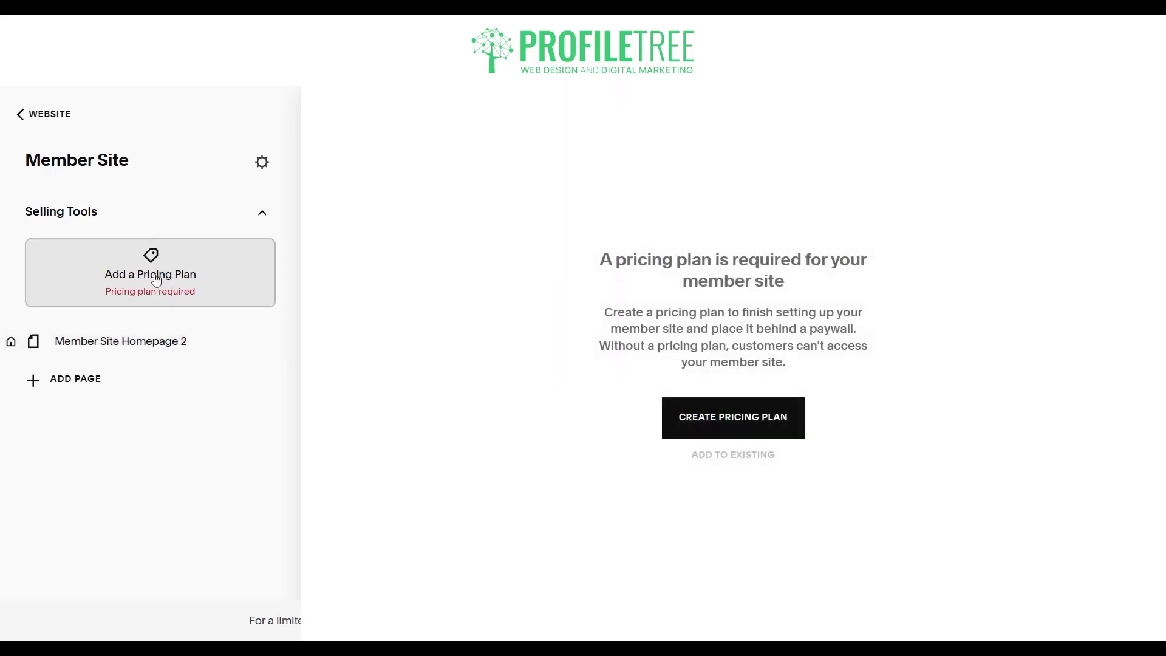
{"action": "left_click_drag", "start_coordinate": [600, 269], "coordinate": [808, 280]}
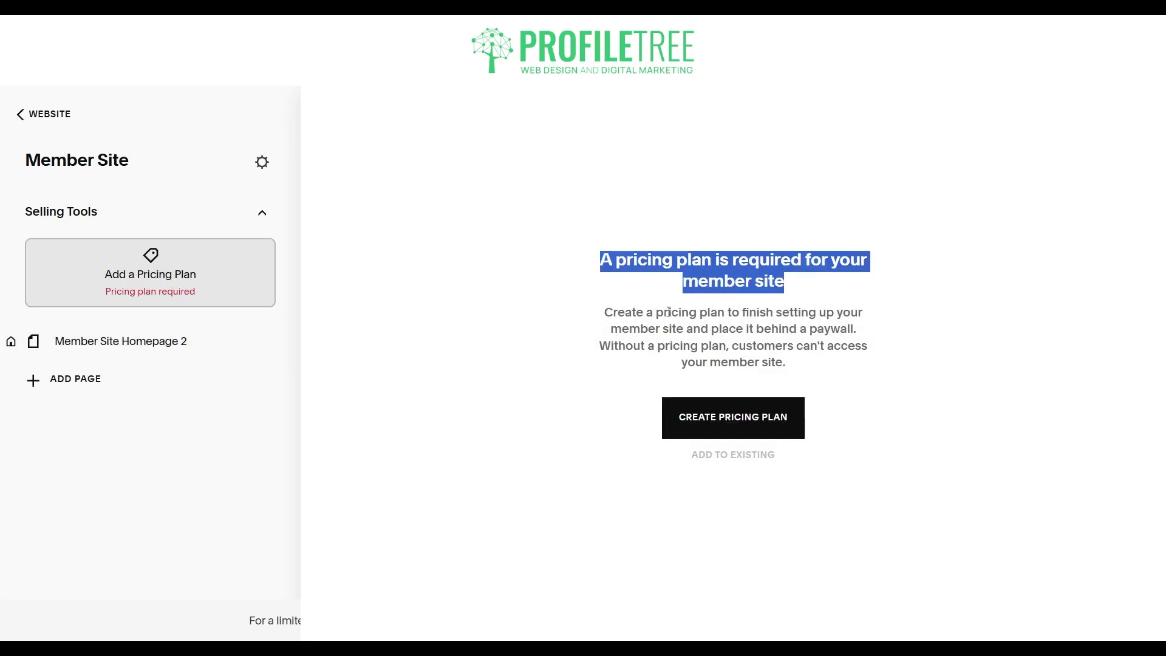
{"action": "left_click", "coordinate": [897, 334]}
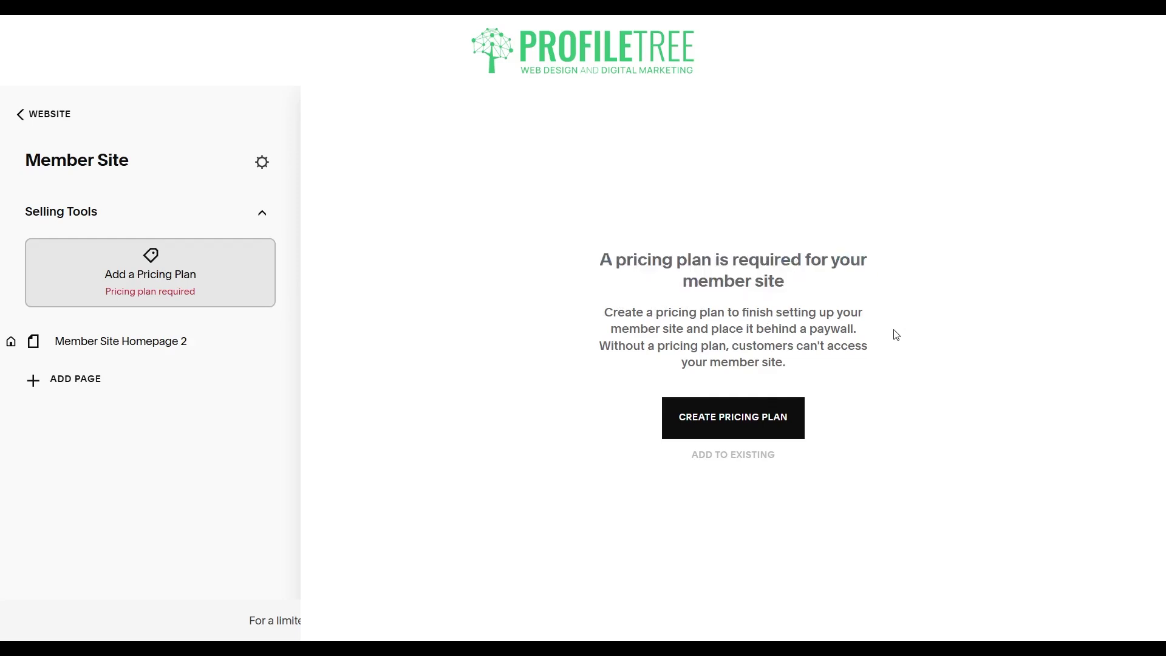
Create the Gold Subscription plan, a single £15.00 payment, after reviewing its description
{"action": "left_click", "coordinate": [754, 424]}
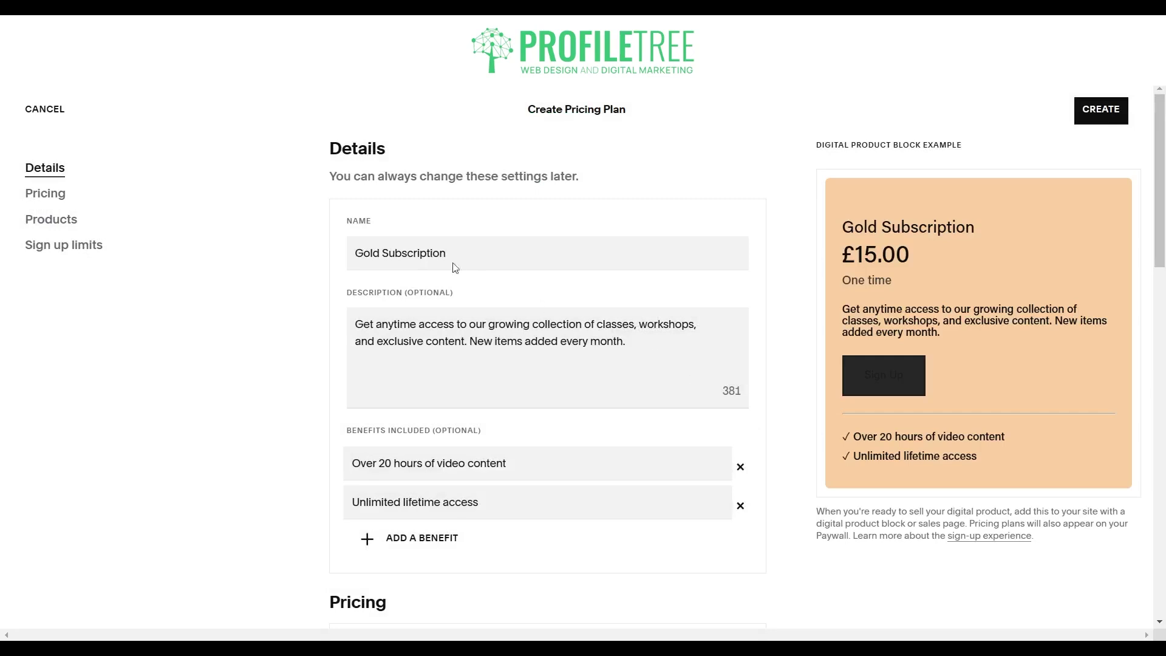
{"action": "scroll", "coordinate": [433, 279], "scroll_direction": "down", "scroll_amount": 6}
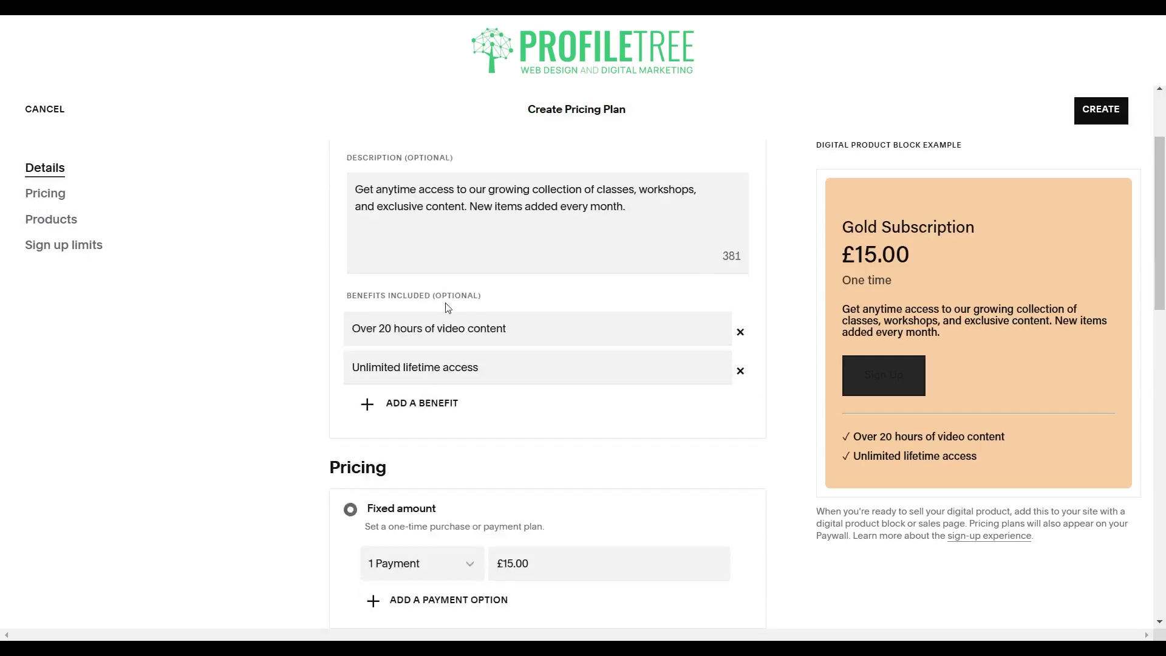
{"action": "scroll", "coordinate": [391, 442], "scroll_direction": "up", "scroll_amount": 6}
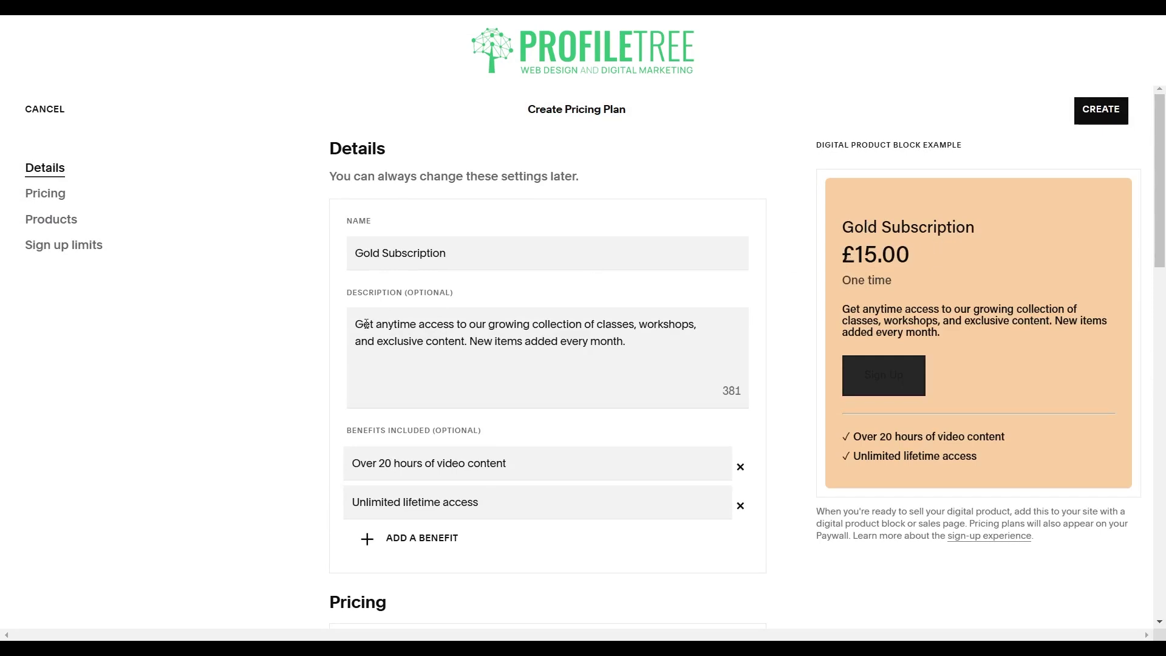
{"action": "left_click", "coordinate": [474, 325]}
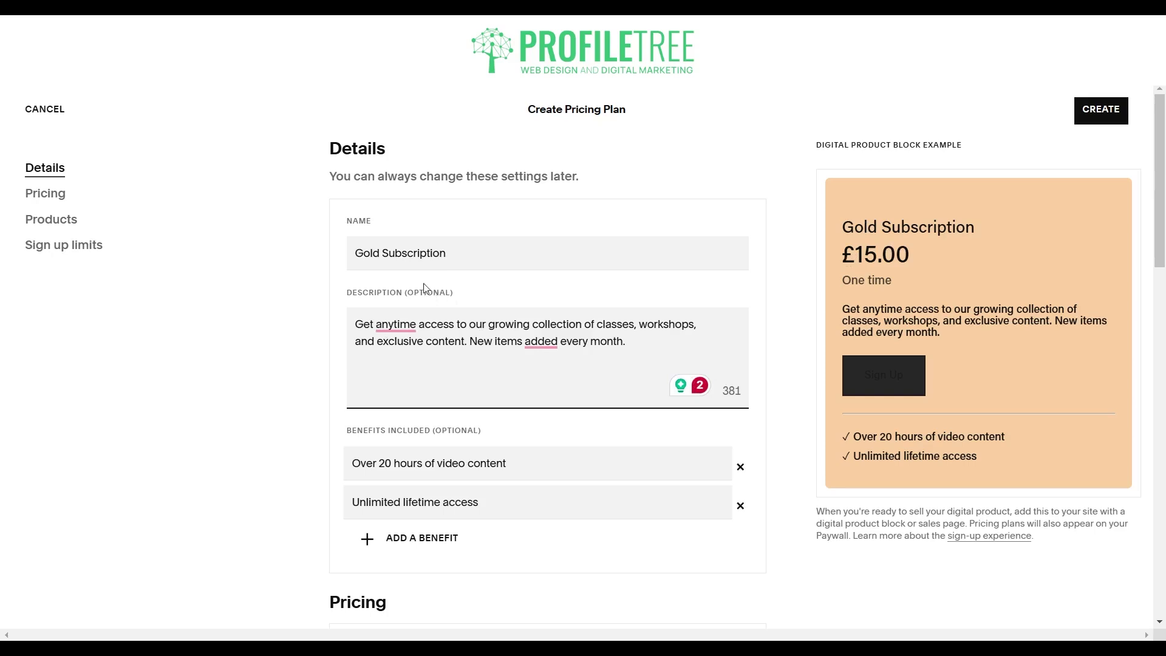
{"action": "left_click_drag", "start_coordinate": [683, 338], "coordinate": [348, 310]}
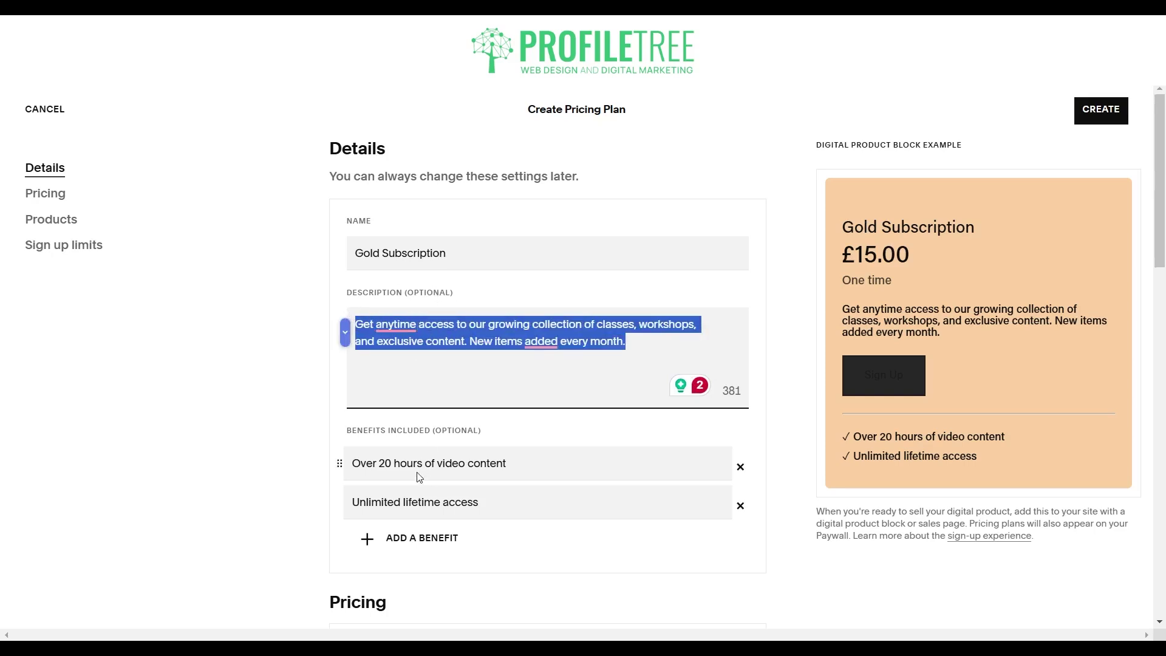
{"action": "scroll", "coordinate": [426, 471], "scroll_direction": "down", "scroll_amount": 9}
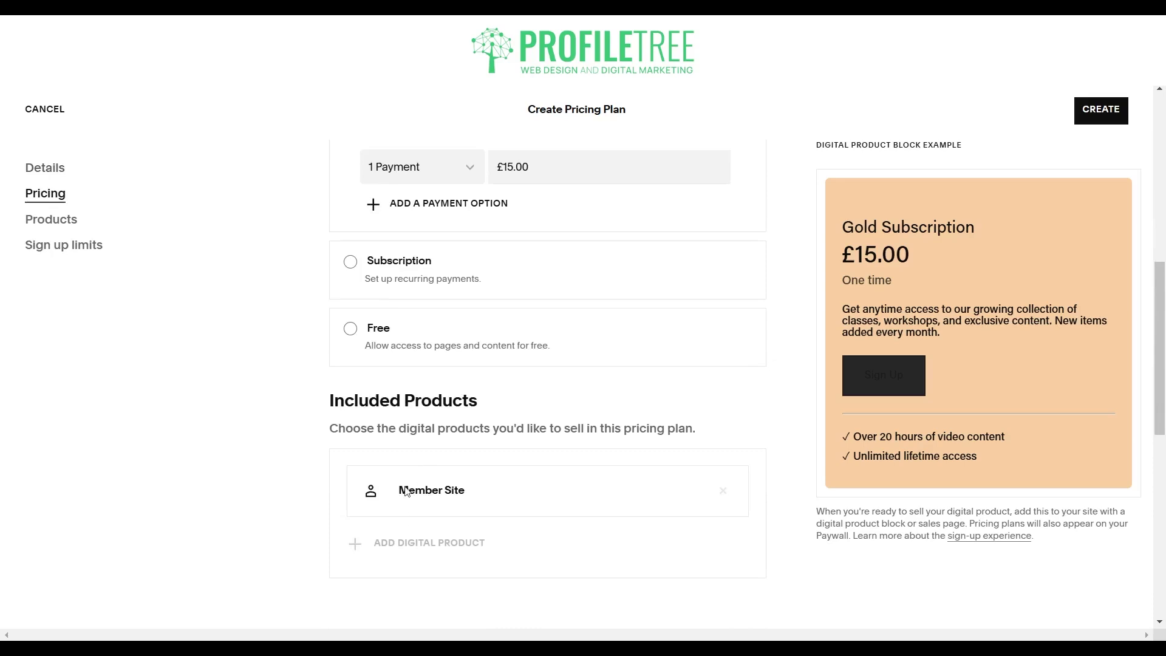
{"action": "scroll", "coordinate": [410, 471], "scroll_direction": "up", "scroll_amount": 3}
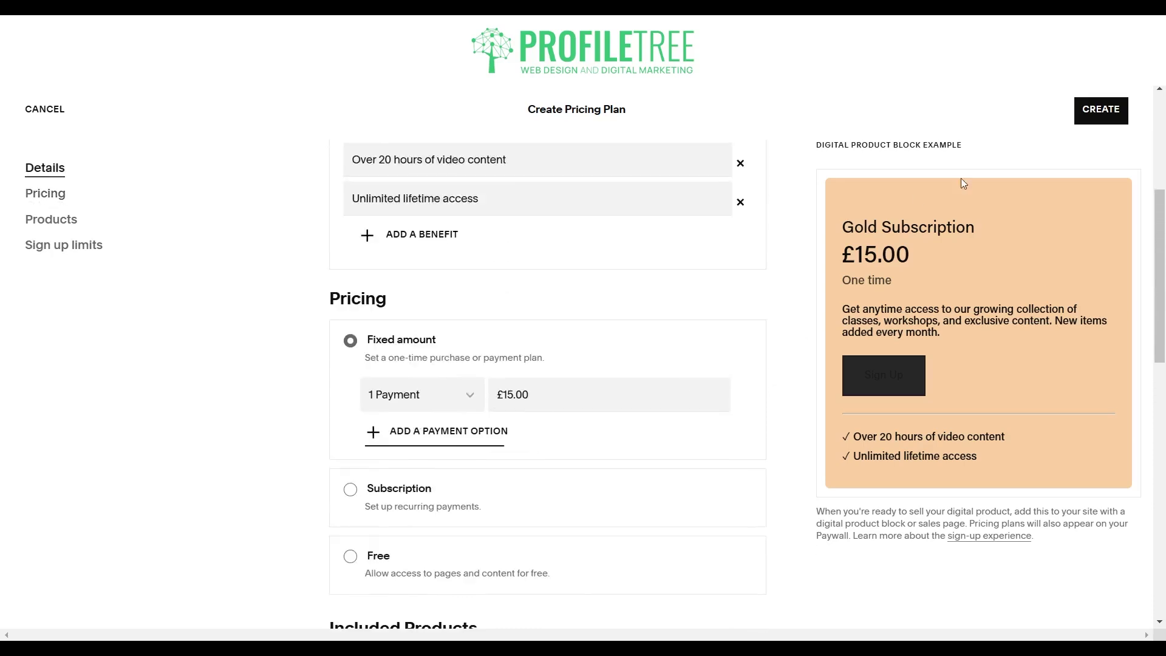
{"action": "left_click", "coordinate": [1095, 117]}
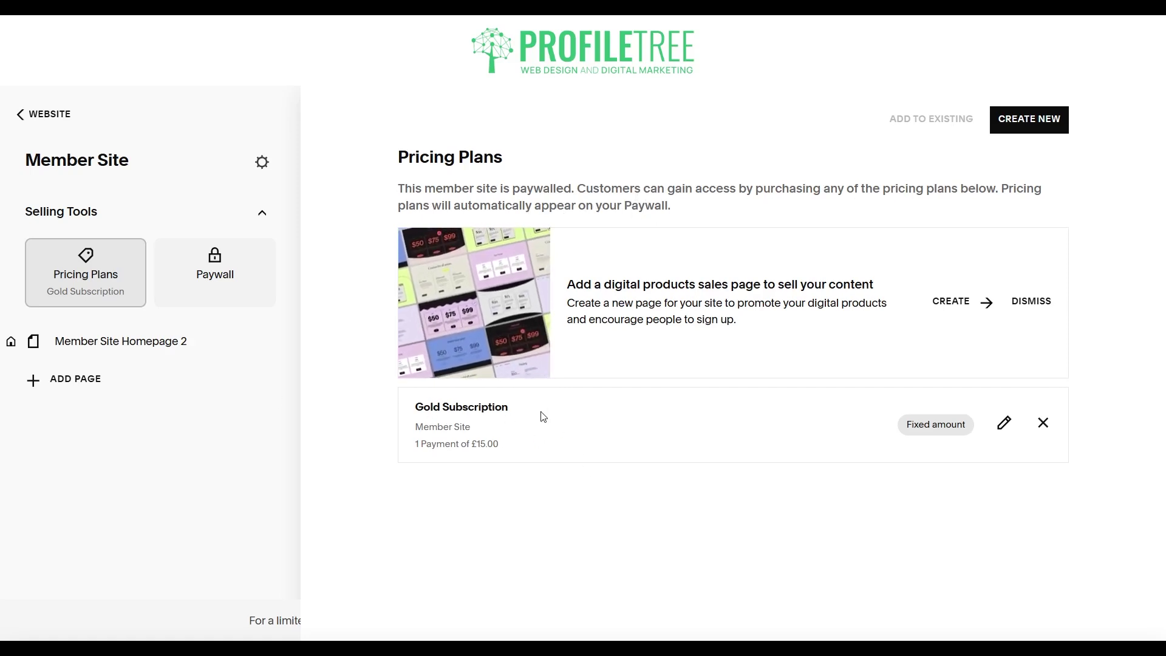
Start a new plan named Silver Subscription with its benefit changed to 10 hours
{"action": "left_click", "coordinate": [1039, 121]}
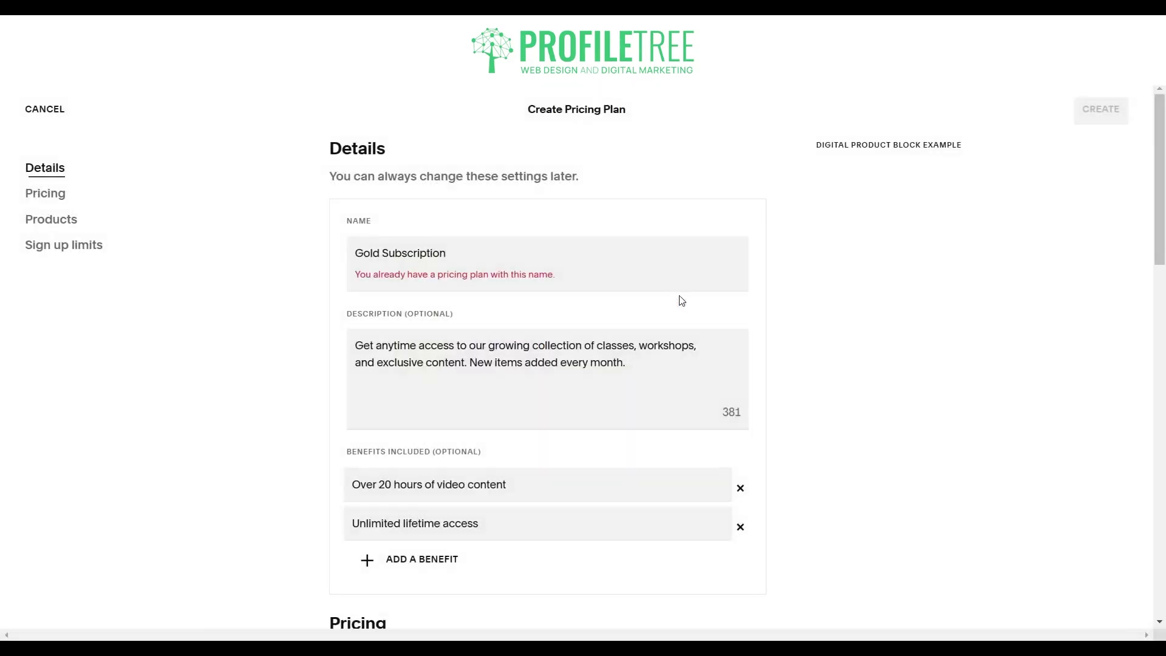
{"action": "double_click", "coordinate": [368, 250]}
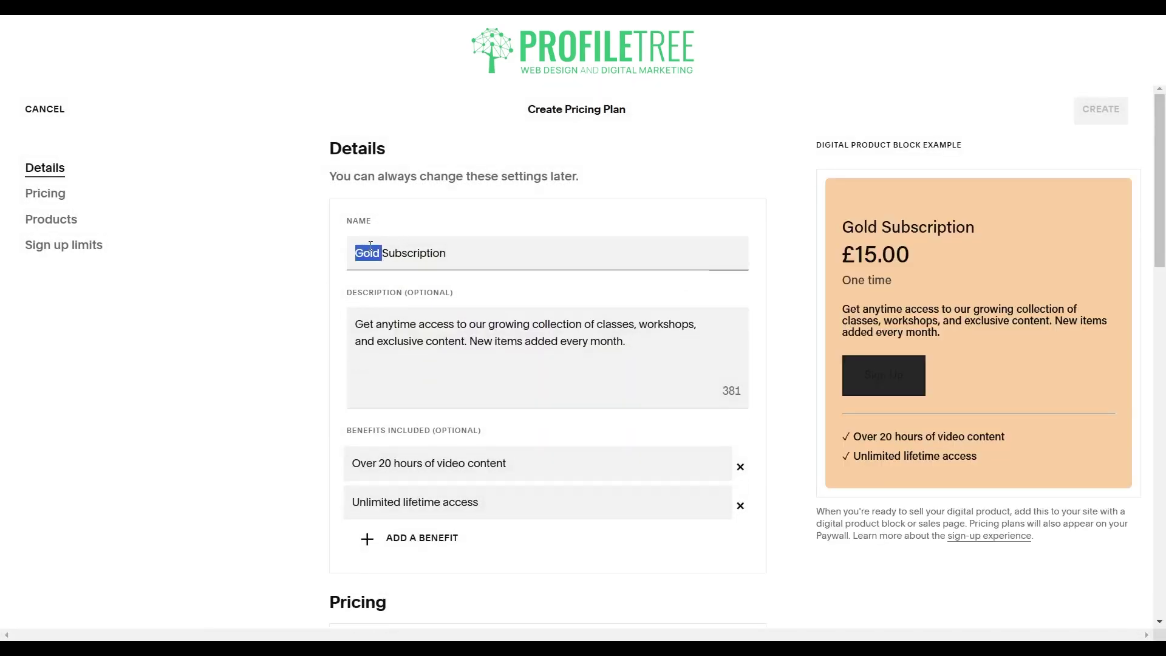
{"action": "type", "text": "Silver"}
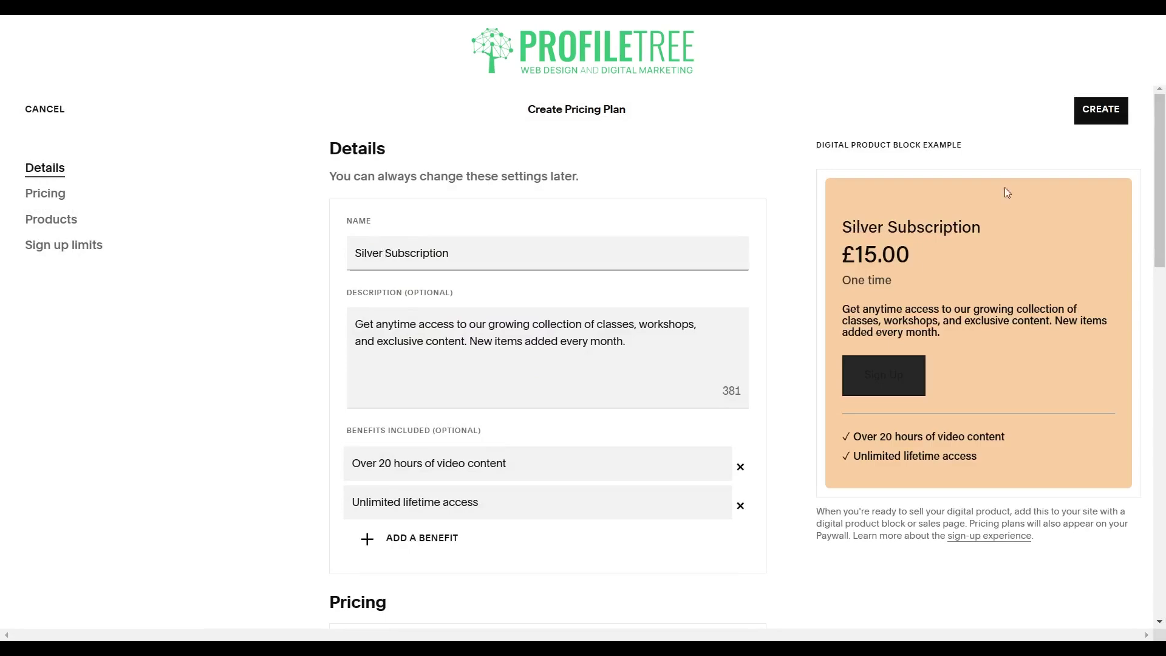
{"action": "scroll", "coordinate": [515, 447], "scroll_direction": "down", "scroll_amount": 10}
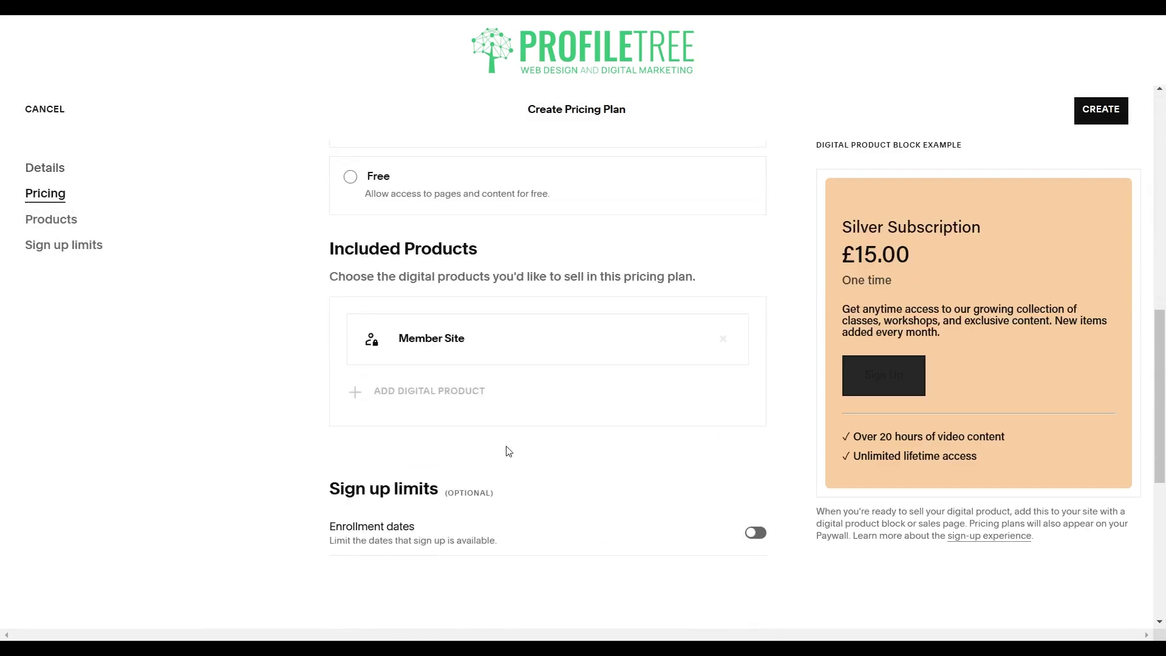
{"action": "scroll", "coordinate": [459, 405], "scroll_direction": "up", "scroll_amount": 8}
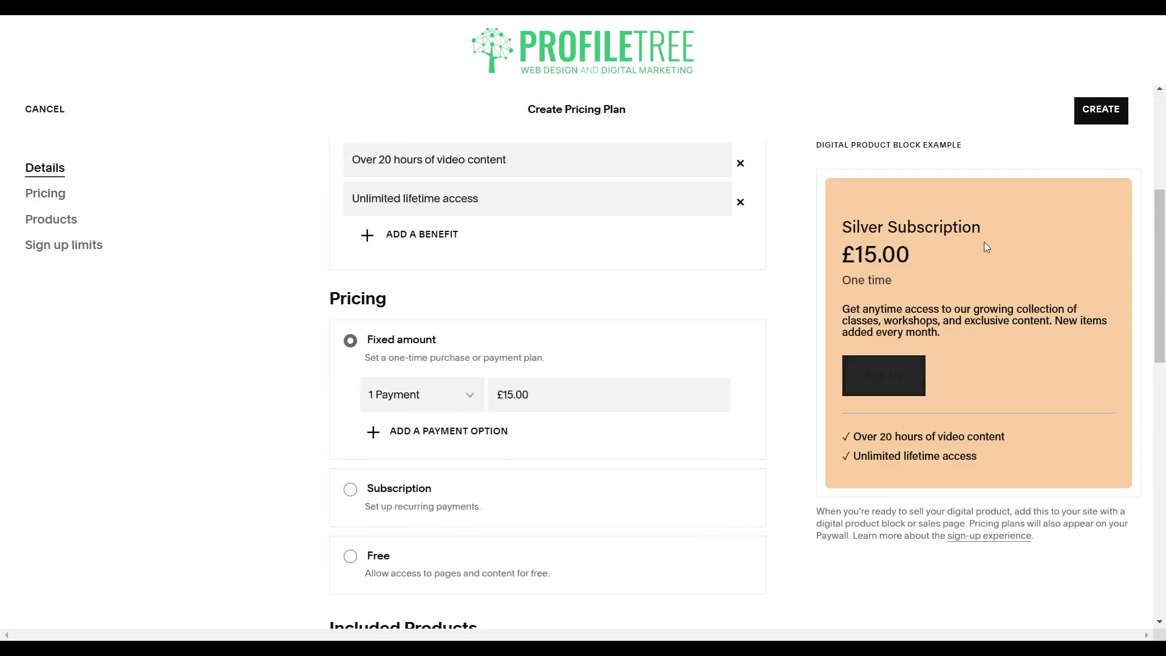
{"action": "scroll", "coordinate": [413, 249], "scroll_direction": "up", "scroll_amount": 4}
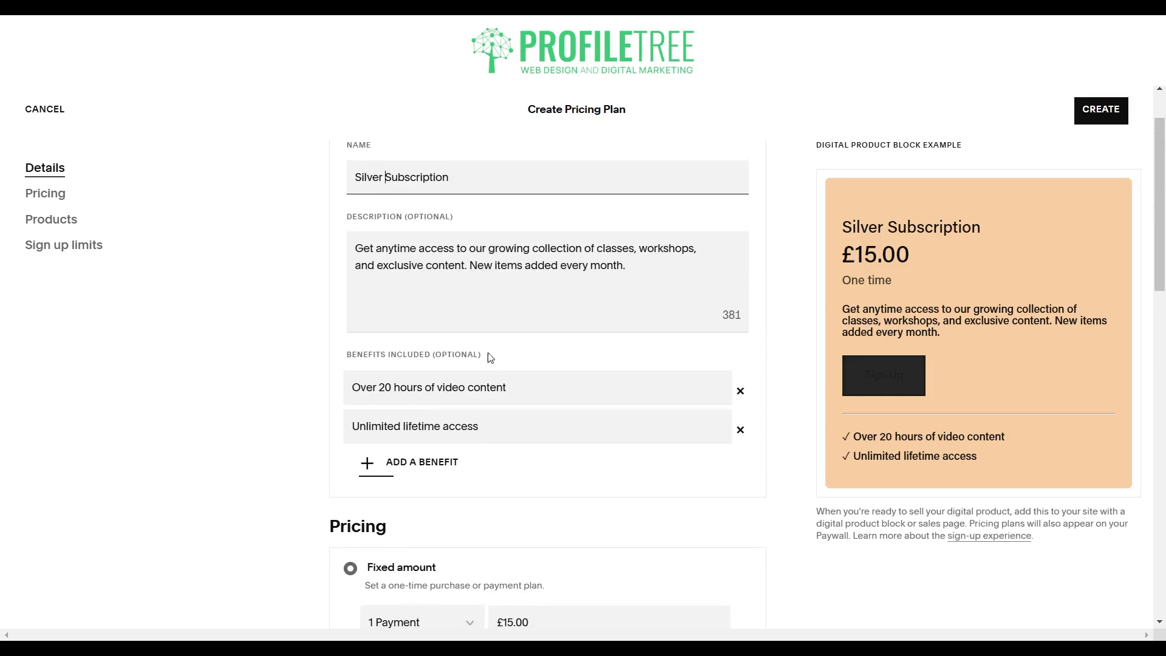
{"action": "left_click", "coordinate": [394, 389]}
{"action": "key", "text": "Left"}
{"action": "key", "text": "BackSpace"}
{"action": "type", "text": "1"}
Set the Silver plan's price to £10.00 and show the member site's pricing plans
{"action": "scroll", "coordinate": [505, 432], "scroll_direction": "down", "scroll_amount": 3}
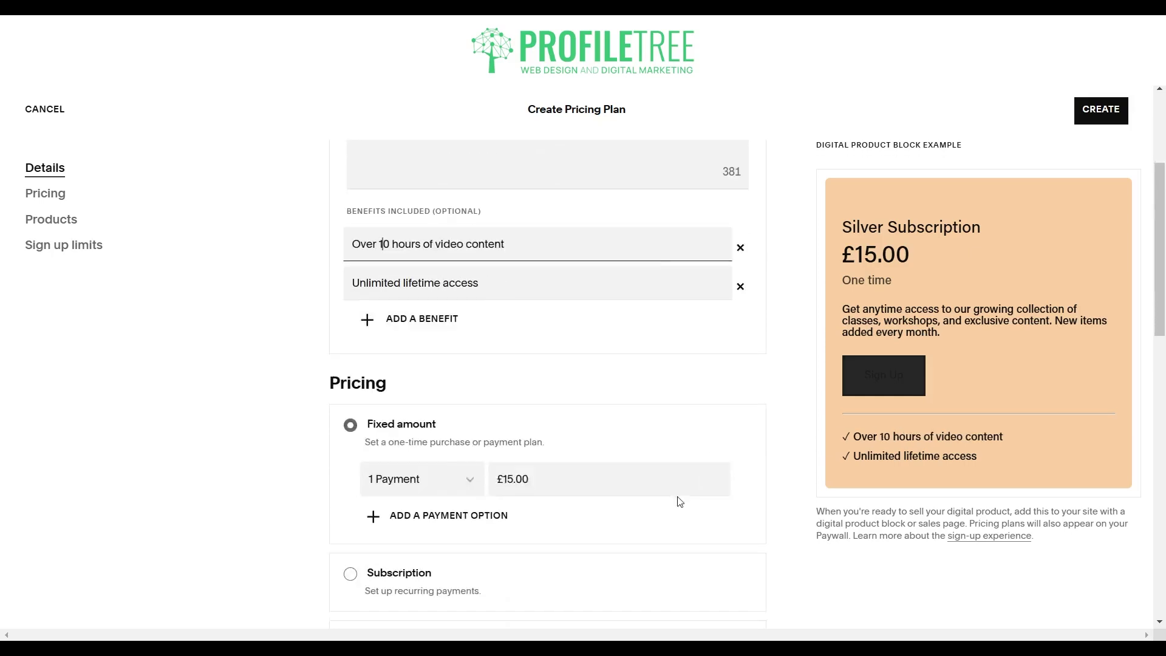
{"action": "left_click", "coordinate": [589, 470]}
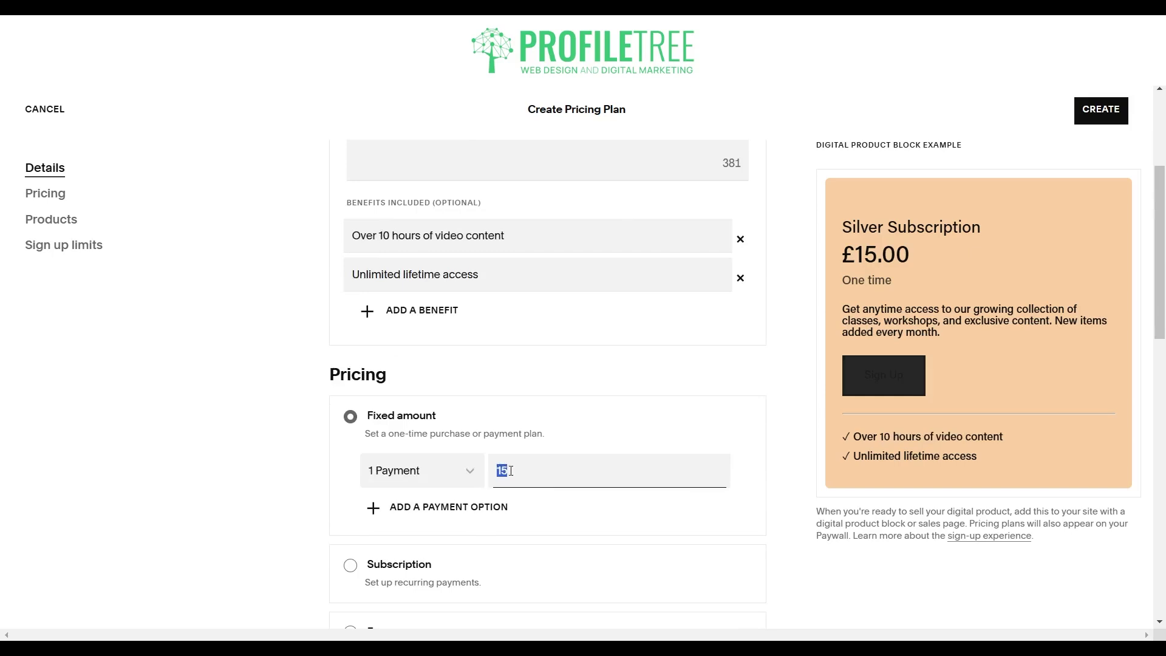
{"action": "type", "text": "10"}
{"action": "left_click", "coordinate": [640, 403]}
{"action": "scroll", "coordinate": [572, 432], "scroll_direction": "down", "scroll_amount": 5}
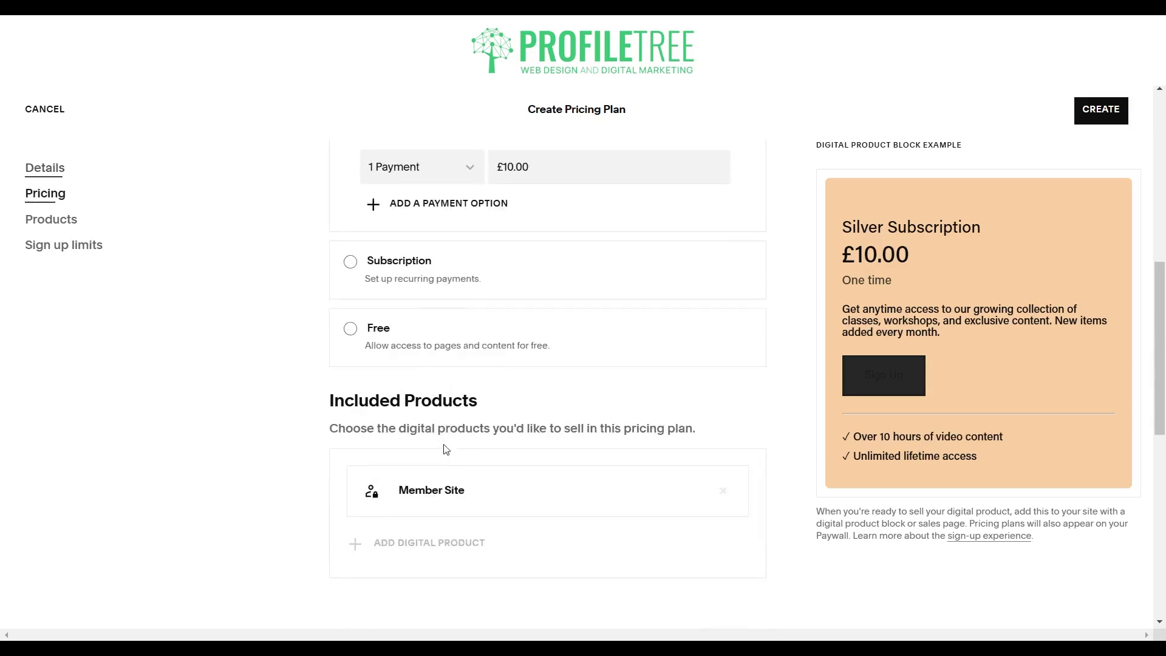
{"action": "scroll", "coordinate": [447, 449], "scroll_direction": "down", "scroll_amount": 2}
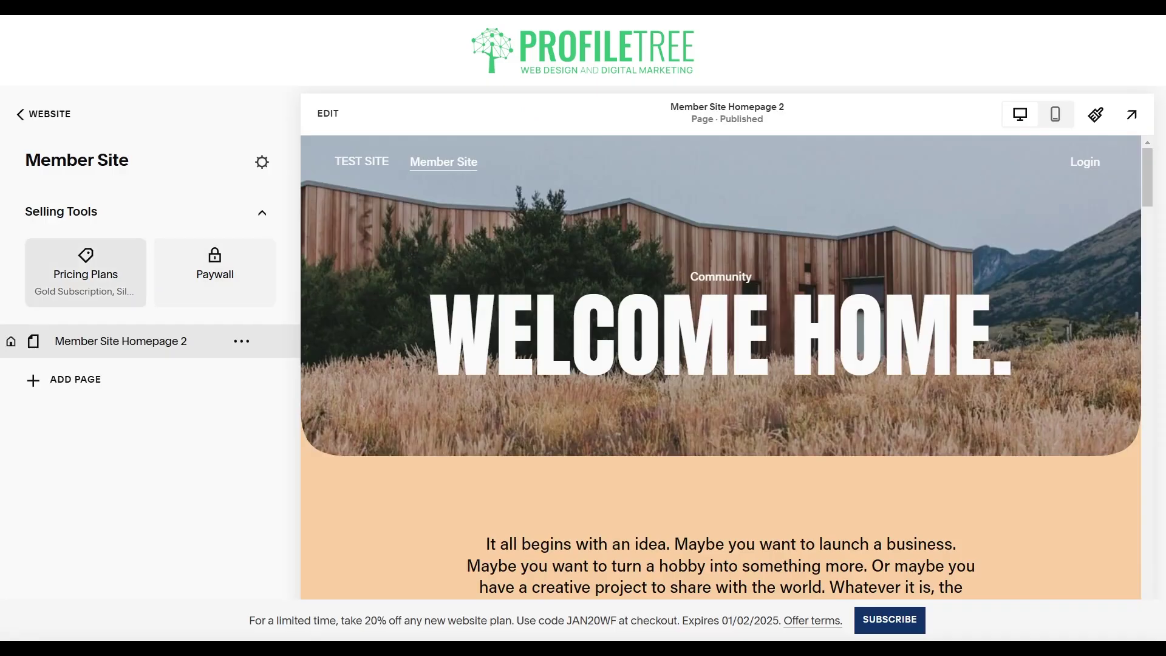
{"action": "left_click", "coordinate": [82, 301]}
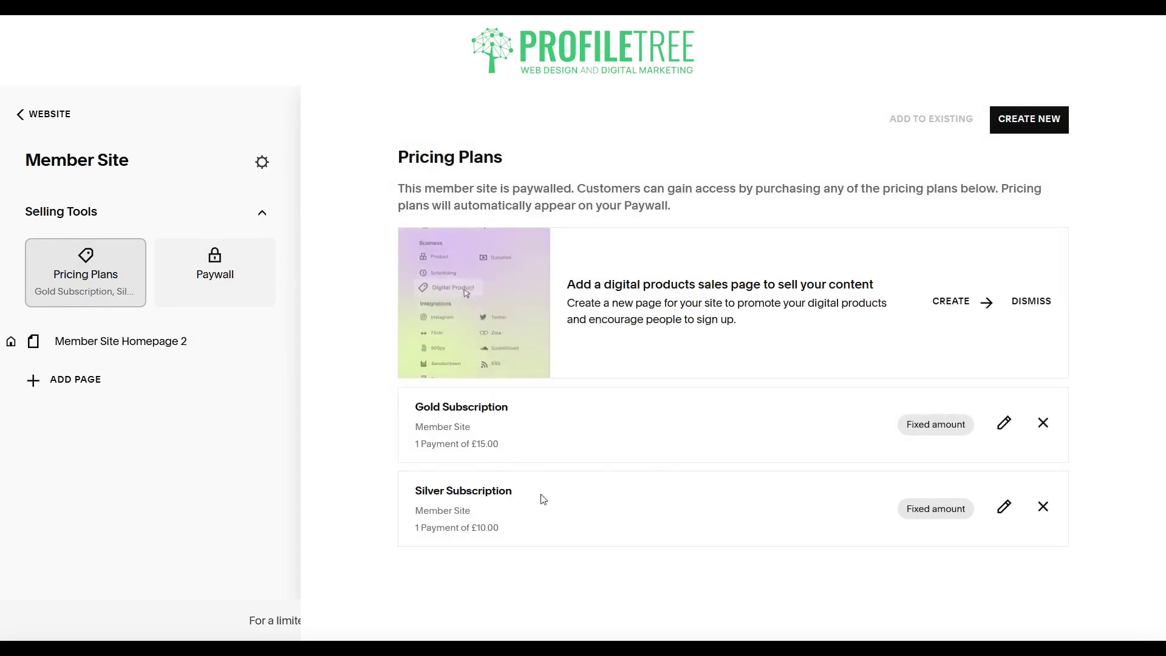
Keep both Gold and Silver plans visible on the paywall, save, and return to Member Site
{"action": "left_click", "coordinate": [242, 291]}
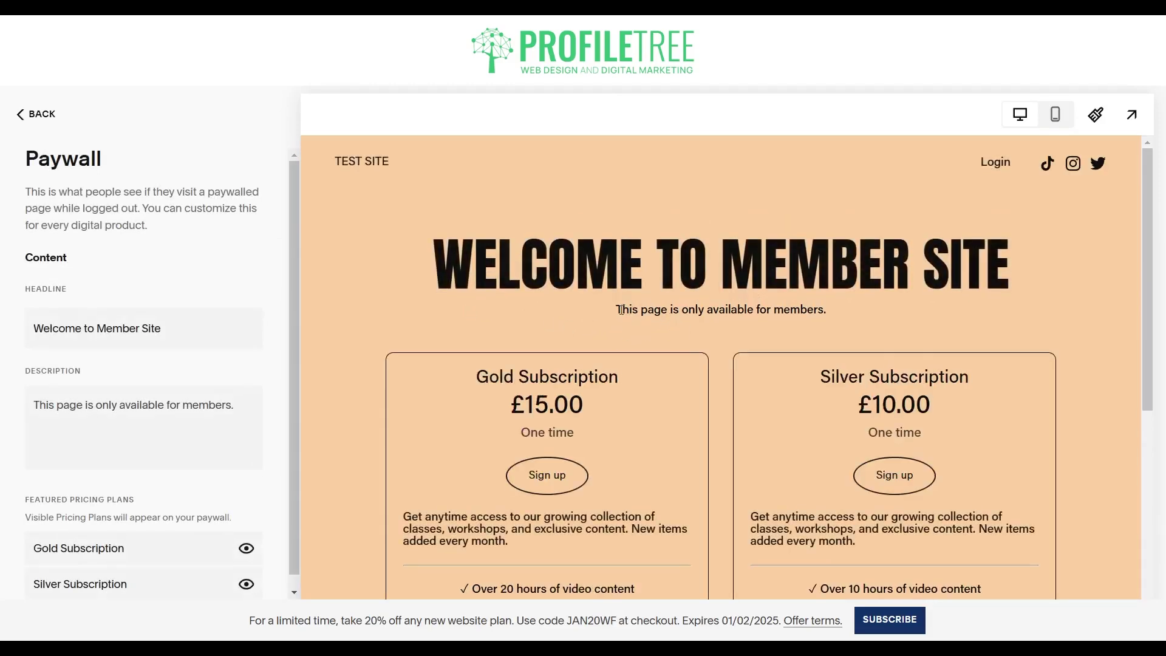
{"action": "scroll", "coordinate": [547, 456], "scroll_direction": "down", "scroll_amount": 2}
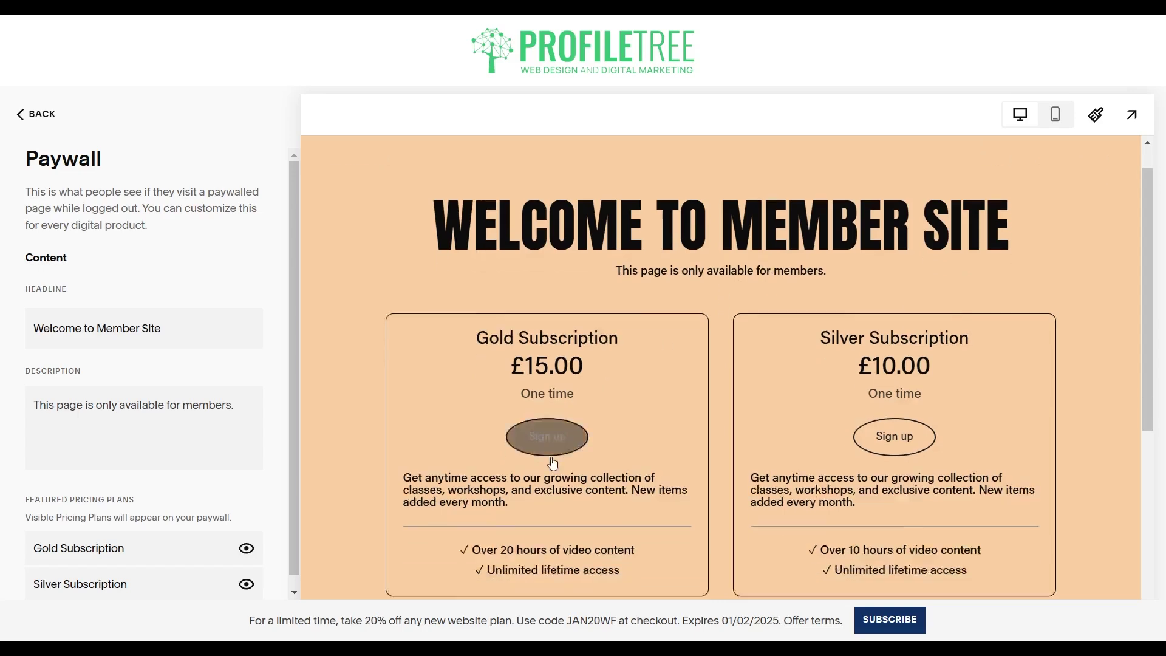
{"action": "scroll", "coordinate": [361, 330], "scroll_direction": "up", "scroll_amount": 2}
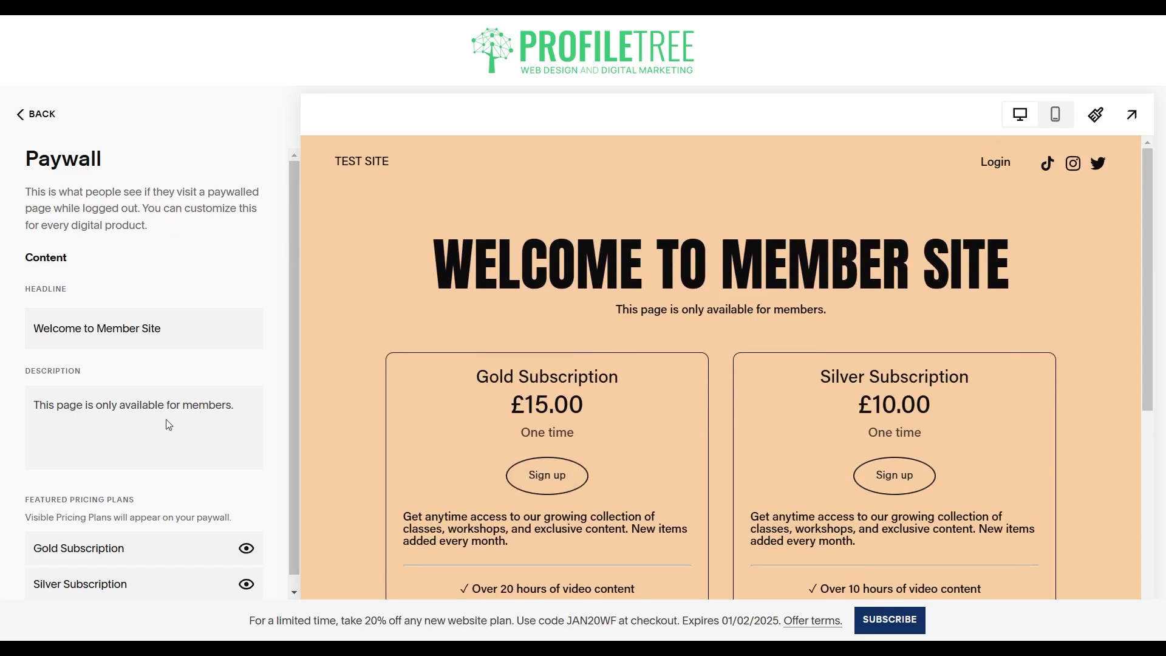
{"action": "scroll", "coordinate": [164, 425], "scroll_direction": "down", "scroll_amount": 1}
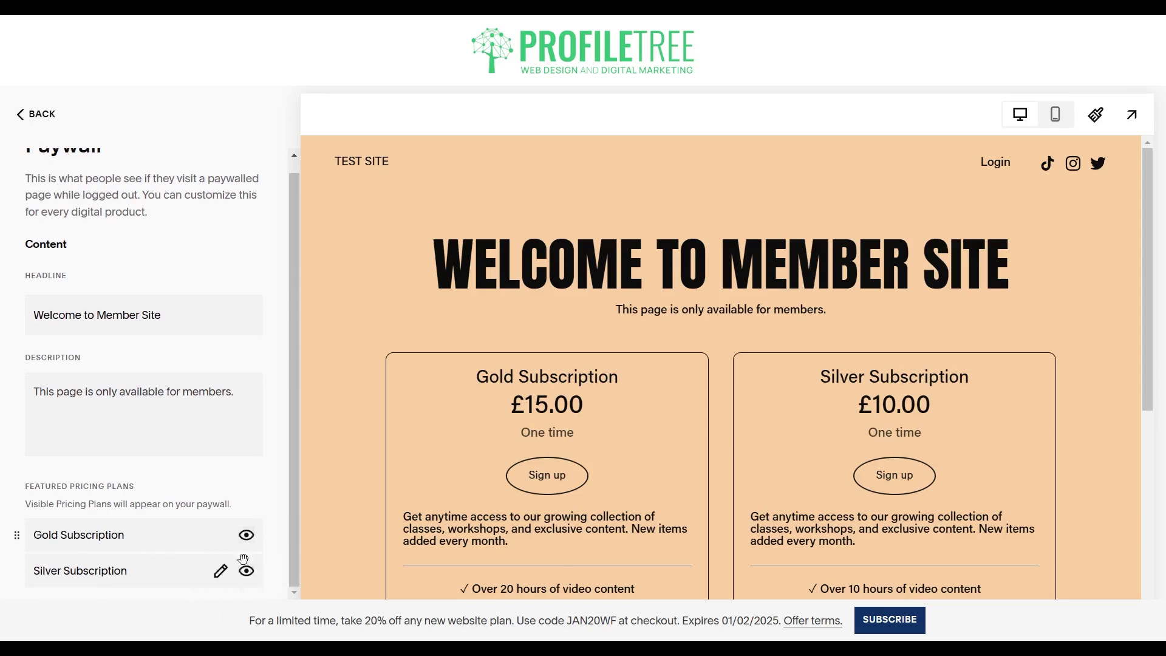
{"action": "left_click", "coordinate": [247, 536]}
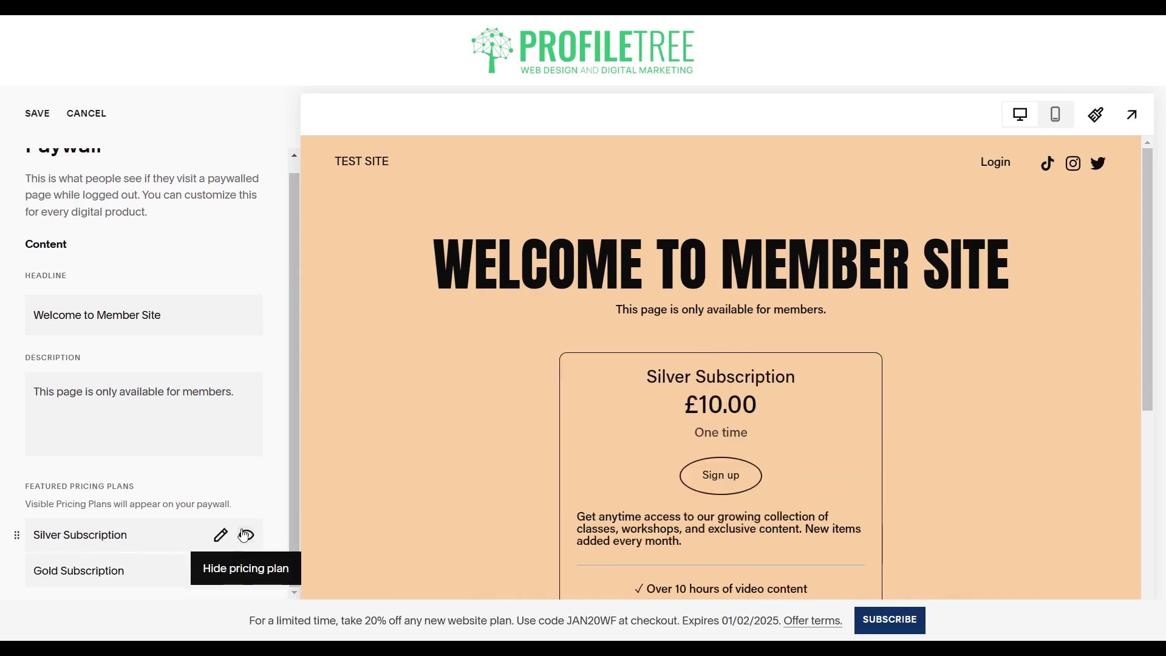
{"action": "left_click", "coordinate": [247, 535]}
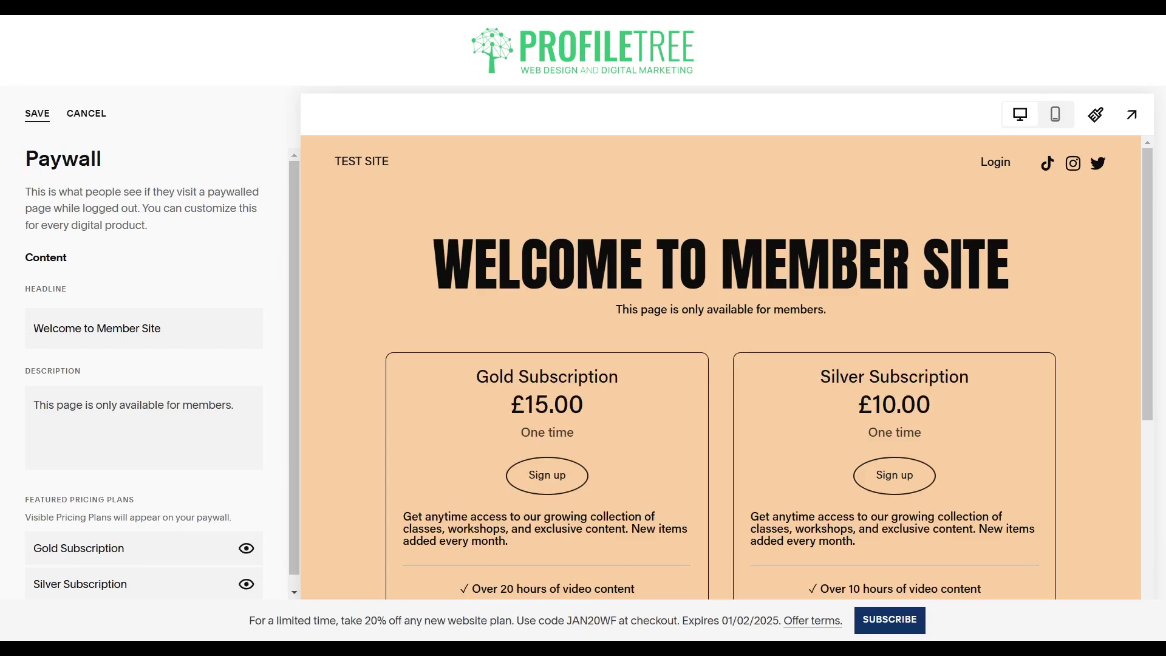
{"action": "left_click", "coordinate": [37, 114]}
{"action": "left_click", "coordinate": [52, 114]}
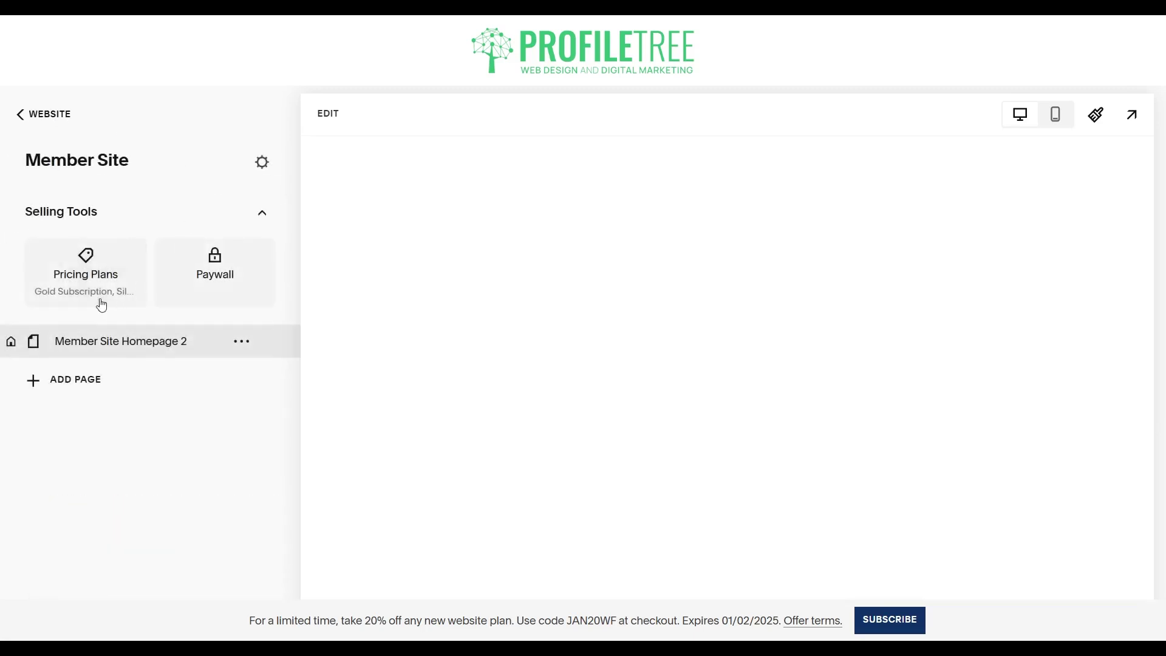
Go from Pricing Plans back to Website > Pages and open the Member Sites settings
{"action": "left_click", "coordinate": [90, 303]}
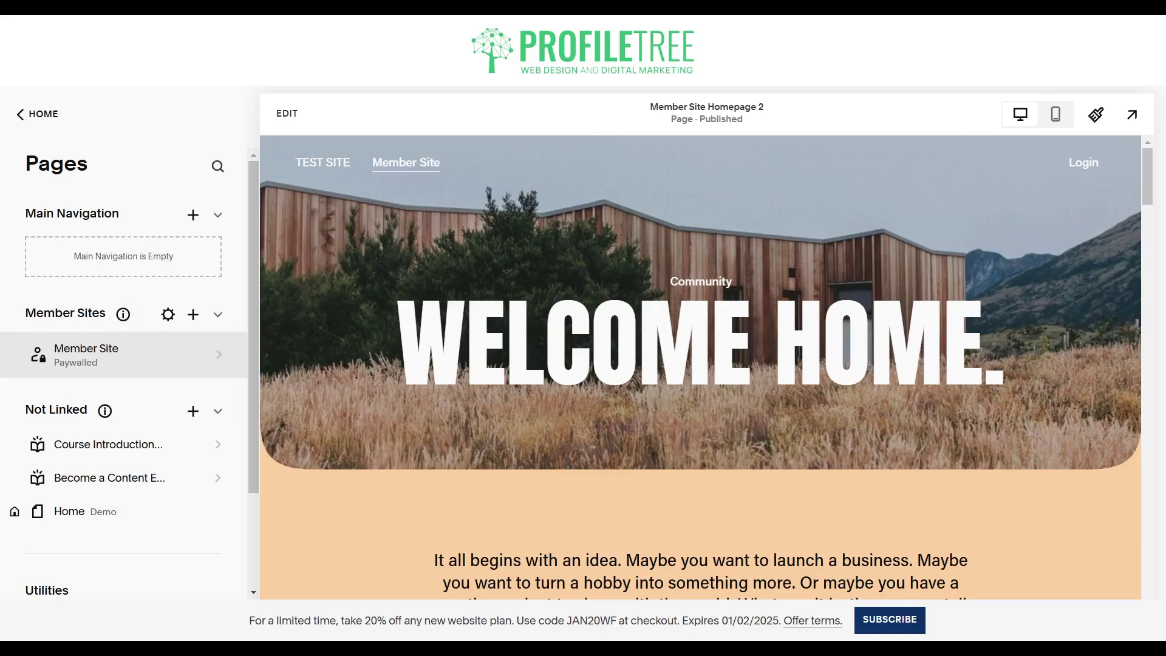
{"action": "left_click", "coordinate": [38, 115]}
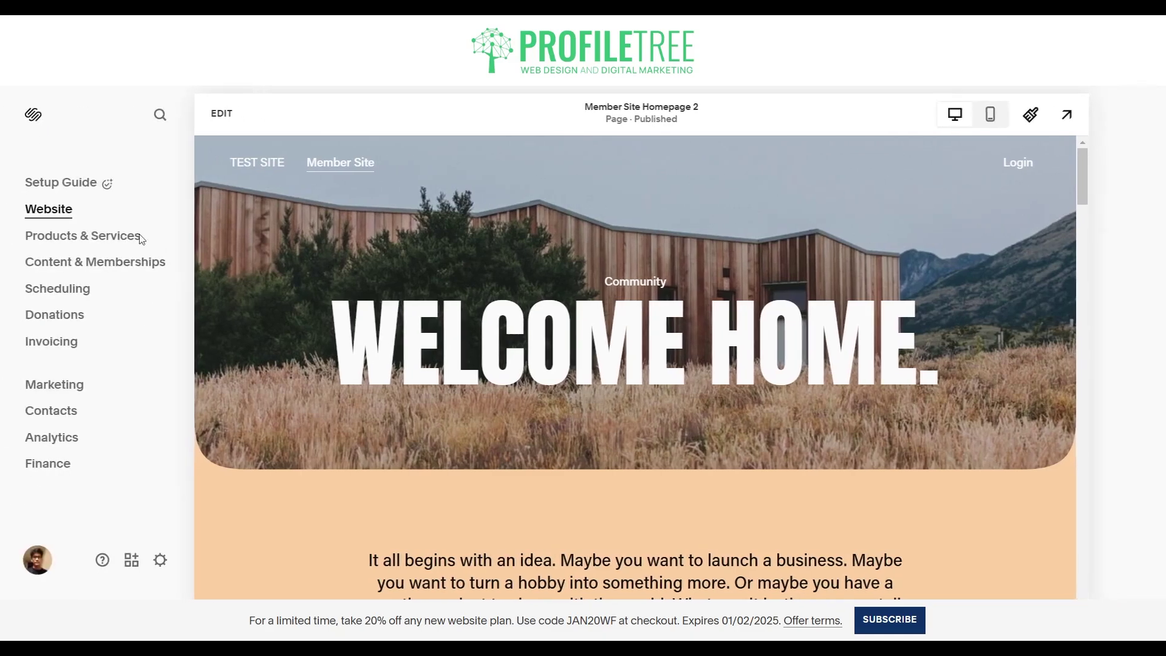
{"action": "left_click", "coordinate": [53, 216]}
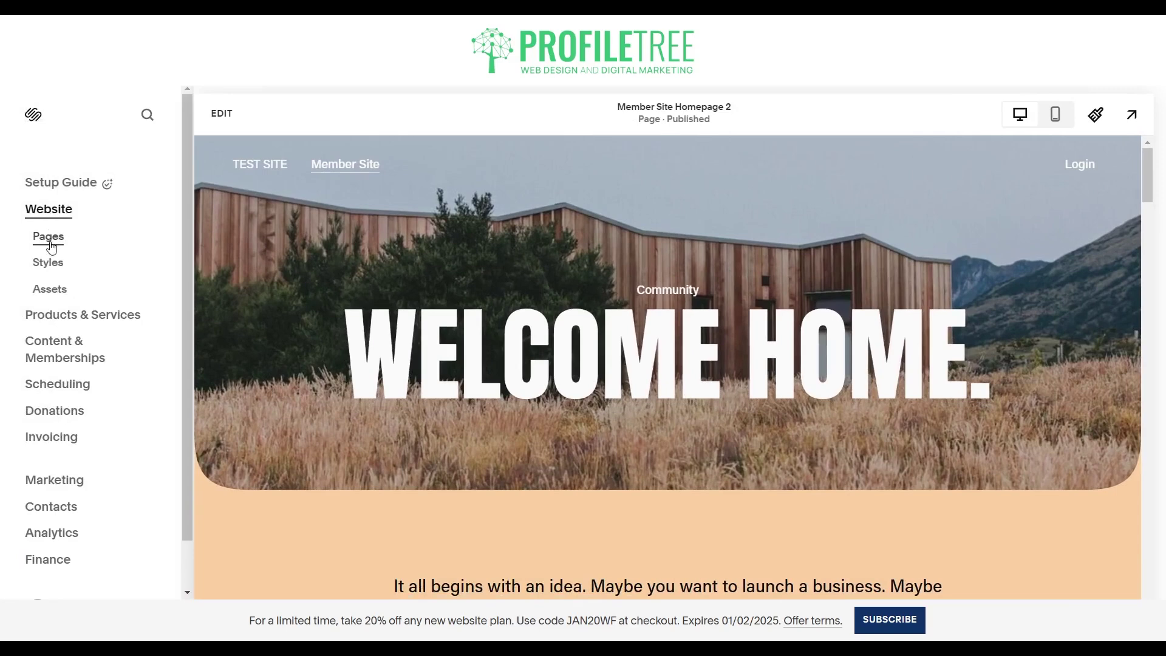
{"action": "left_click", "coordinate": [51, 244]}
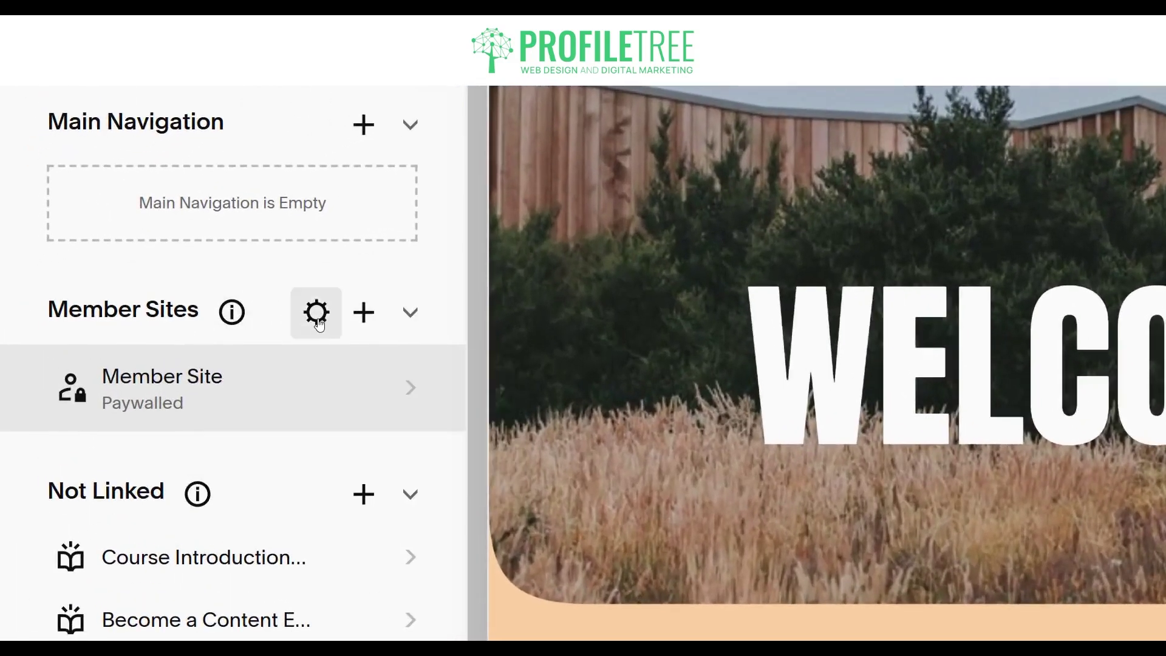
{"action": "left_click", "coordinate": [318, 322]}
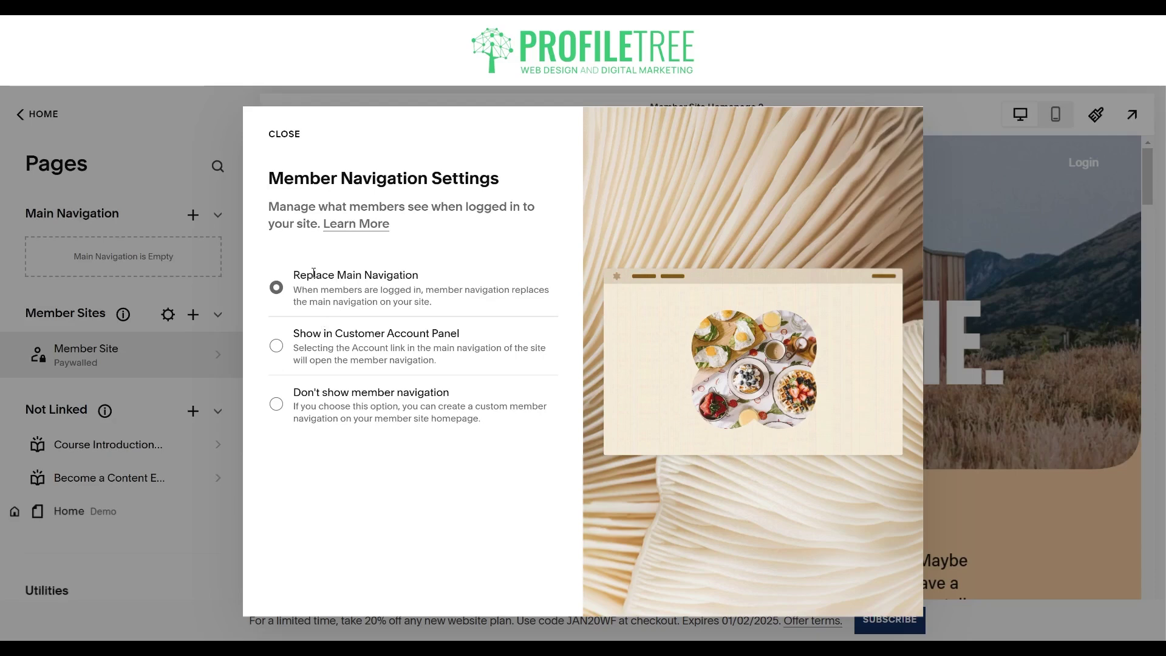
Close Member Navigation Settings with Replace Main Navigation kept, then open the Member Site panel
{"action": "left_click_drag", "start_coordinate": [294, 276], "coordinate": [421, 281]}
{"action": "left_click_drag", "start_coordinate": [295, 291], "coordinate": [502, 304]}
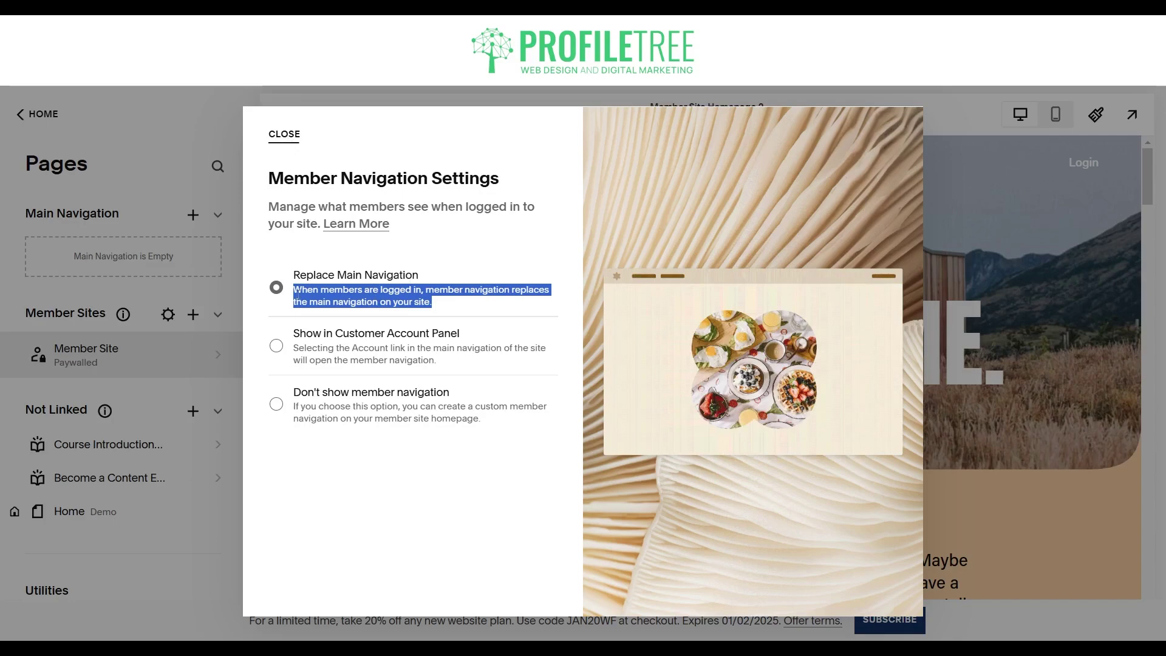
{"action": "left_click", "coordinate": [285, 139]}
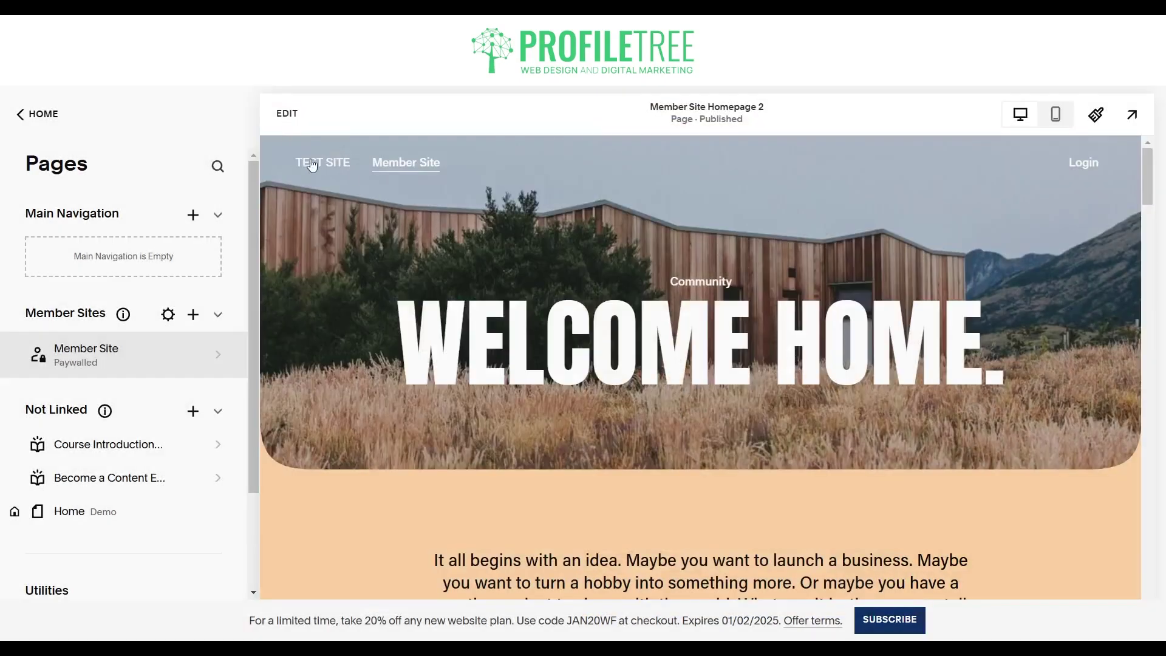
{"action": "mouse_move", "coordinate": [406, 164]}
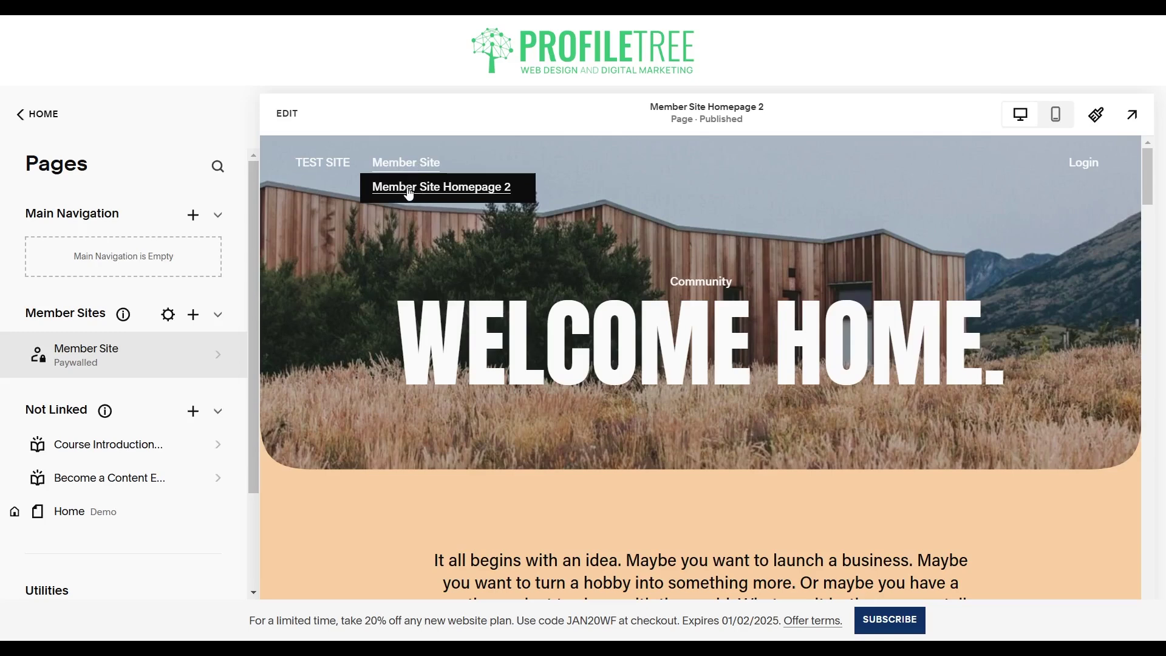
{"action": "left_click", "coordinate": [109, 360]}
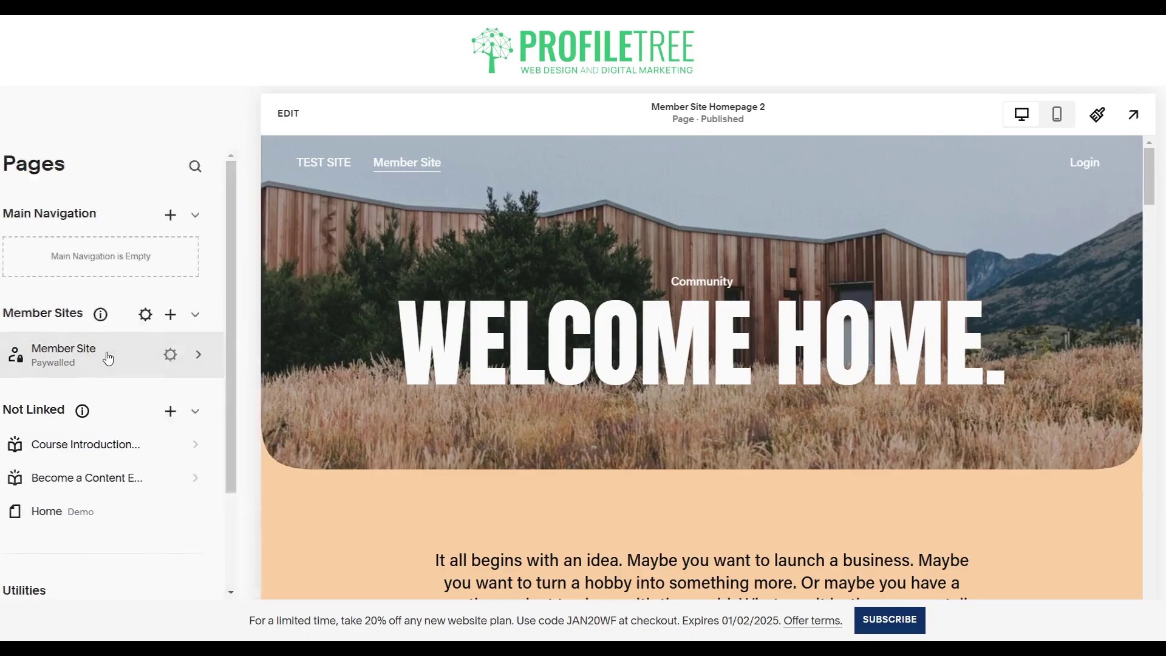
Change the member homepage's Page Title to 'Test Member Site' in Page Settings
{"action": "left_click", "coordinate": [241, 342]}
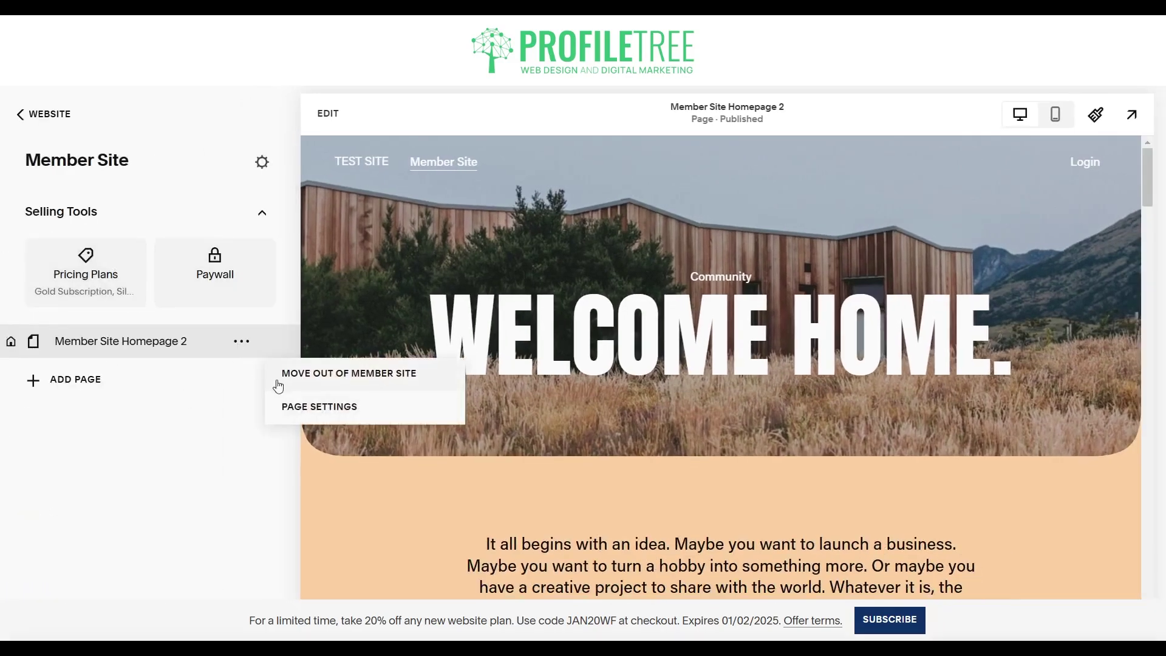
{"action": "left_click", "coordinate": [249, 395]}
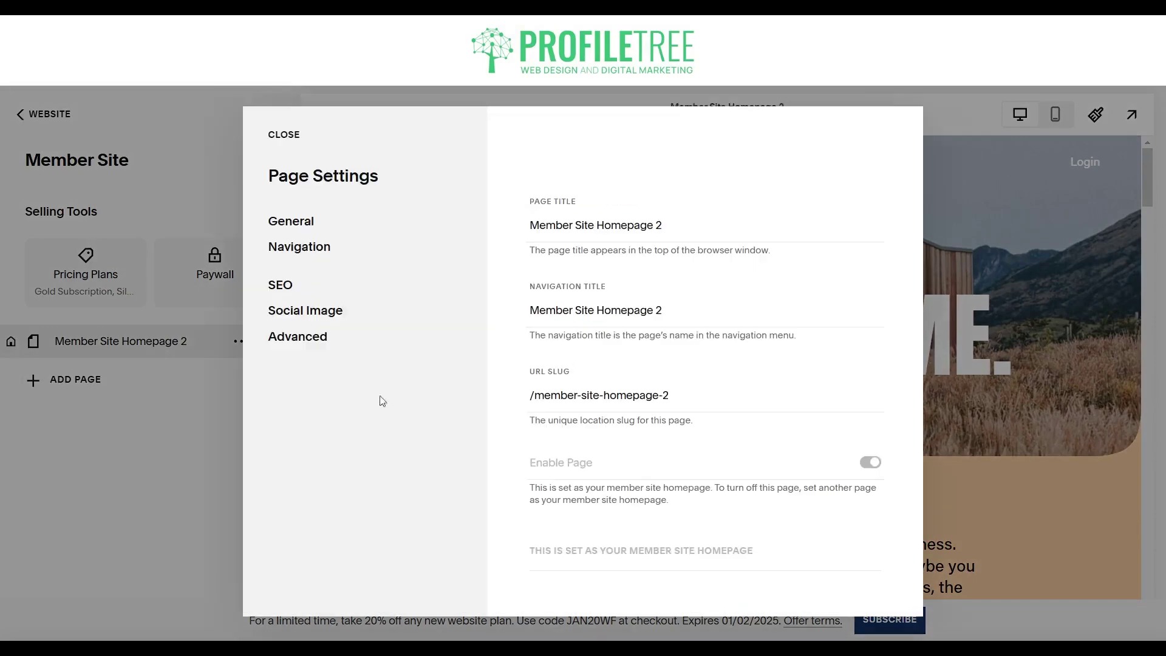
{"action": "left_click_drag", "start_coordinate": [679, 243], "coordinate": [482, 241]}
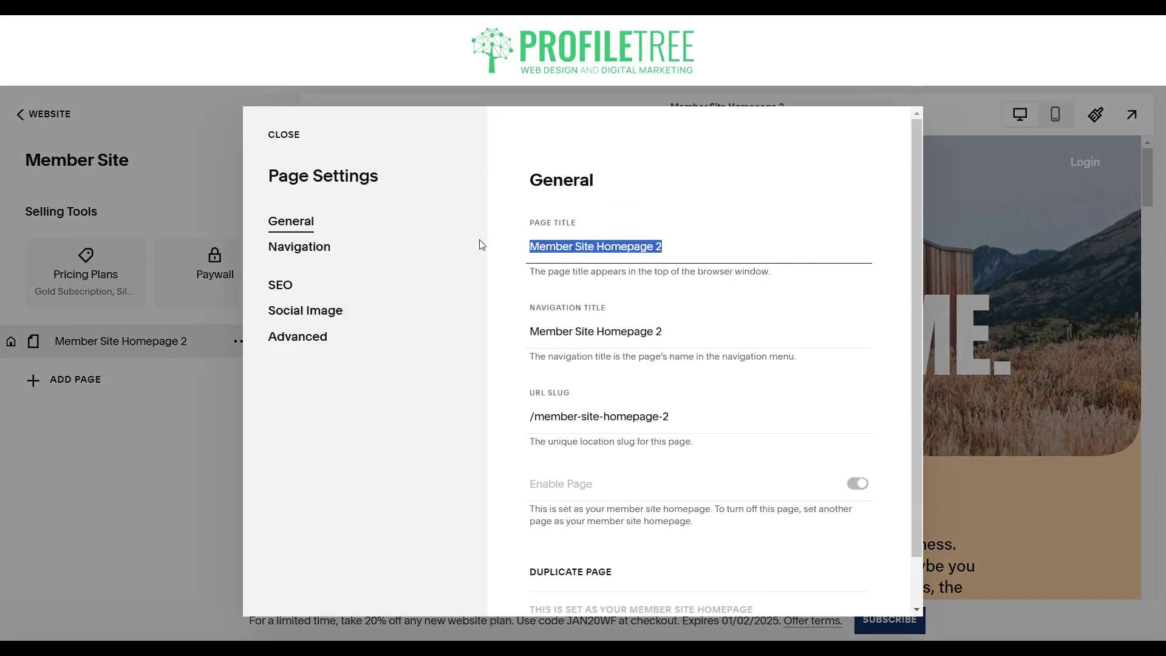
{"action": "type", "text": "Tes"}
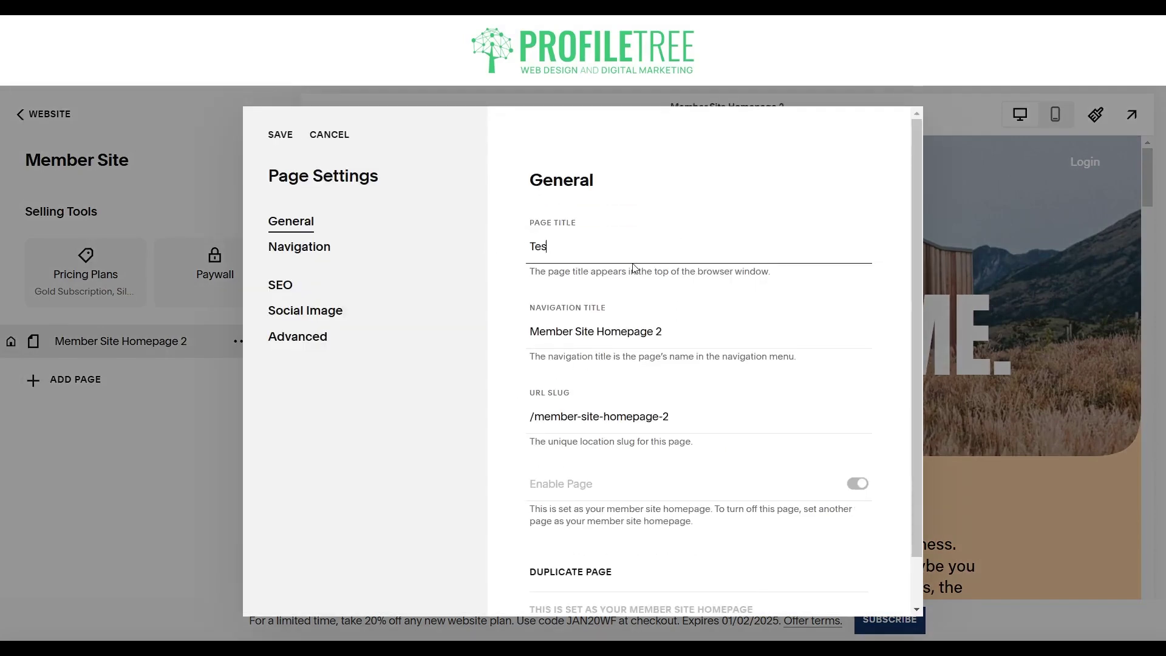
{"action": "type", "text": "t Memver"}
{"action": "key", "text": "BackSpace"}
{"action": "type", "text": "ber Site"}
Set the navigation title to Test Member Site and slug to test-member-site, then save
{"action": "triple_click", "coordinate": [717, 337]}
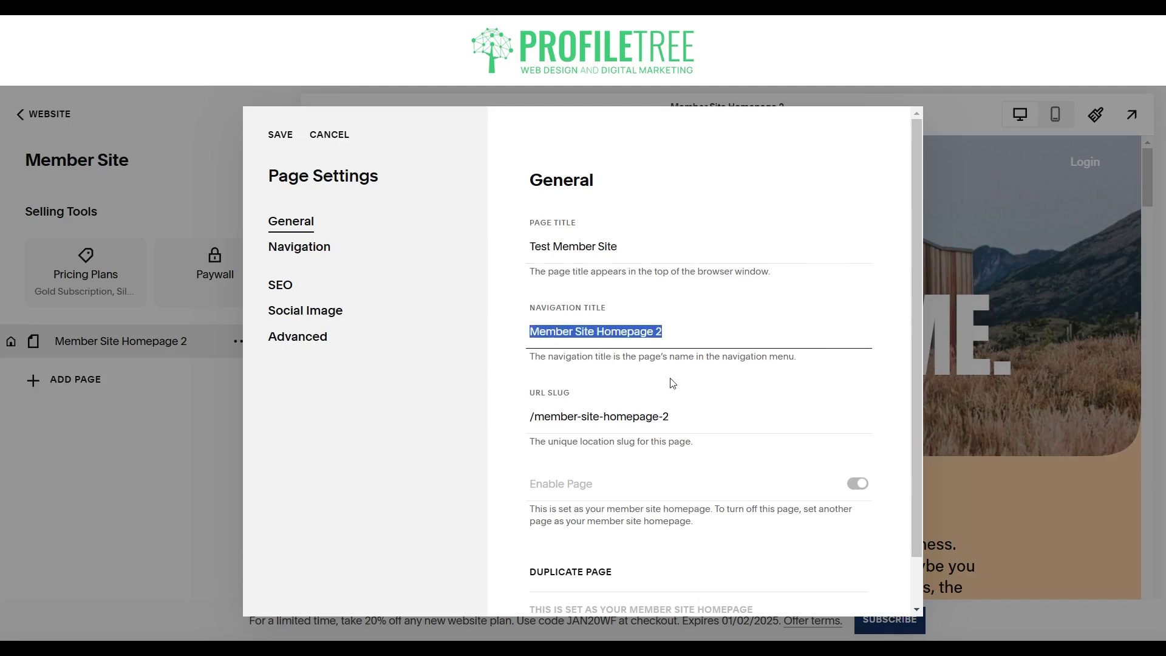
{"action": "type", "text": "Test Memv"}
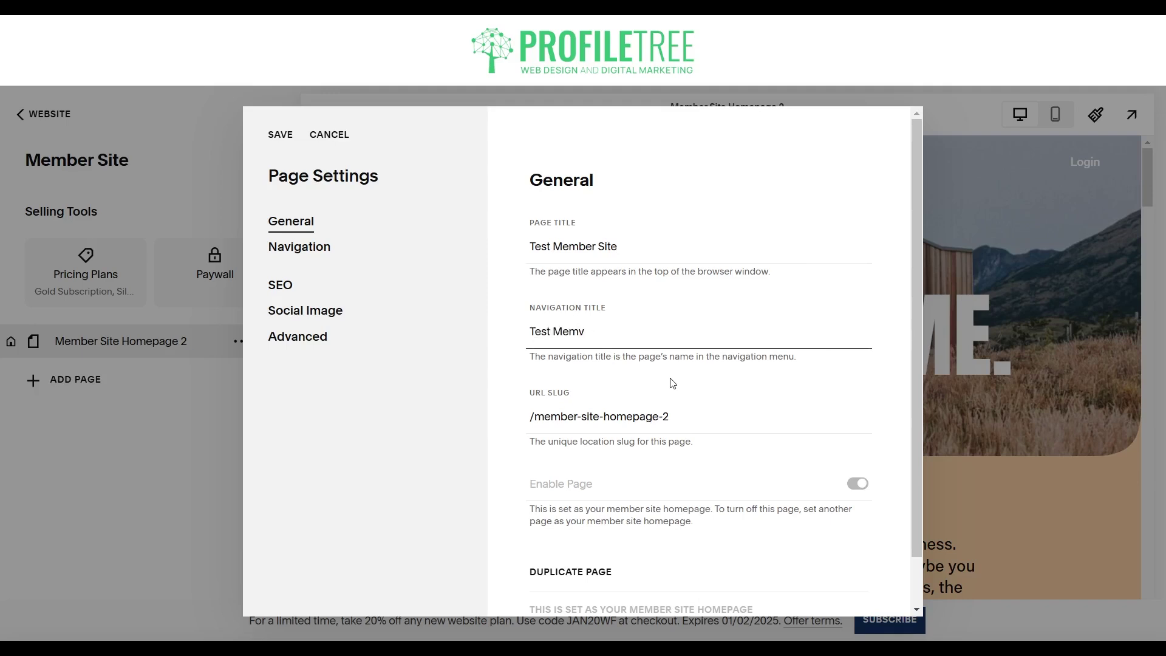
{"action": "type", "text": "erber Site"}
{"action": "left_click_drag", "start_coordinate": [706, 418], "coordinate": [541, 417]}
{"action": "left_click_drag", "start_coordinate": [619, 331], "coordinate": [476, 334]}
{"action": "left_click", "coordinate": [728, 427]}
{"action": "left_click_drag", "start_coordinate": [669, 417], "coordinate": [523, 417]}
{"action": "type", "text": "test-member-site"}
{"action": "left_click", "coordinate": [281, 286]}
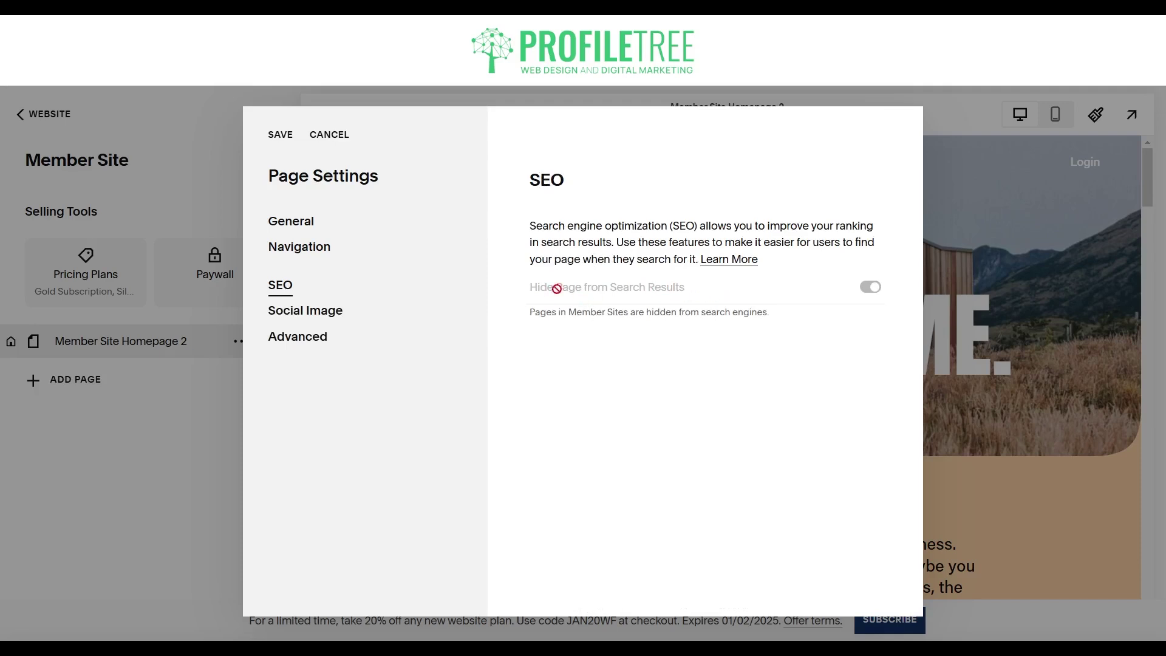
{"action": "left_click", "coordinate": [280, 135]}
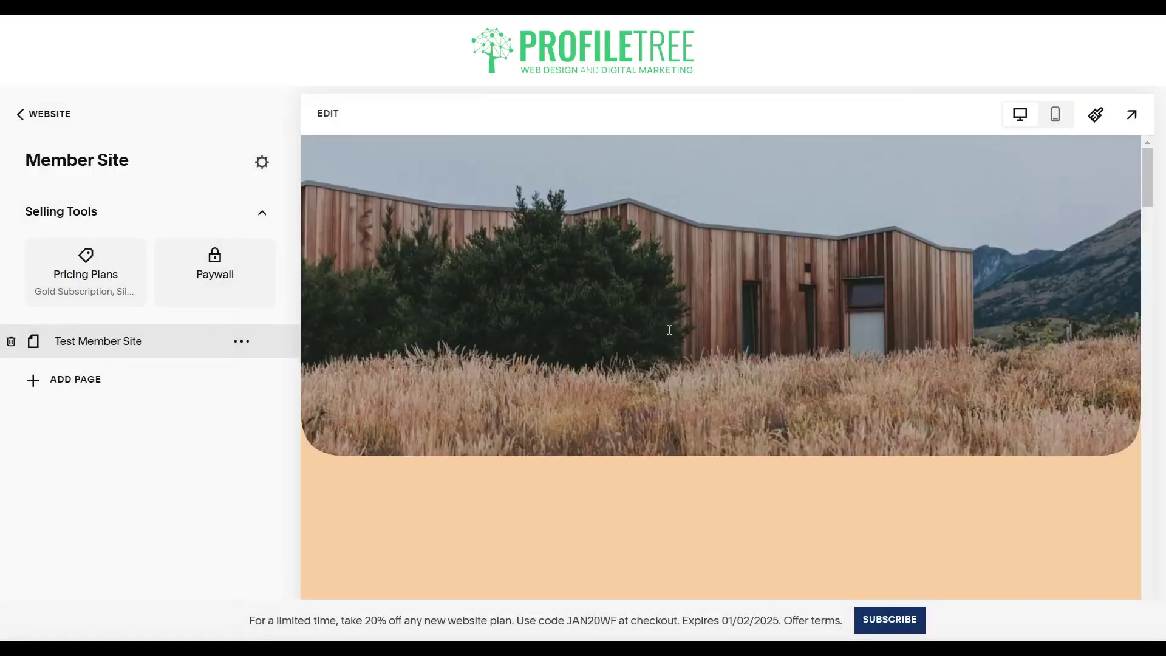
Recheck Member Navigation Settings from Website > Pages, then return to the main dashboard menu
{"action": "left_click", "coordinate": [20, 126]}
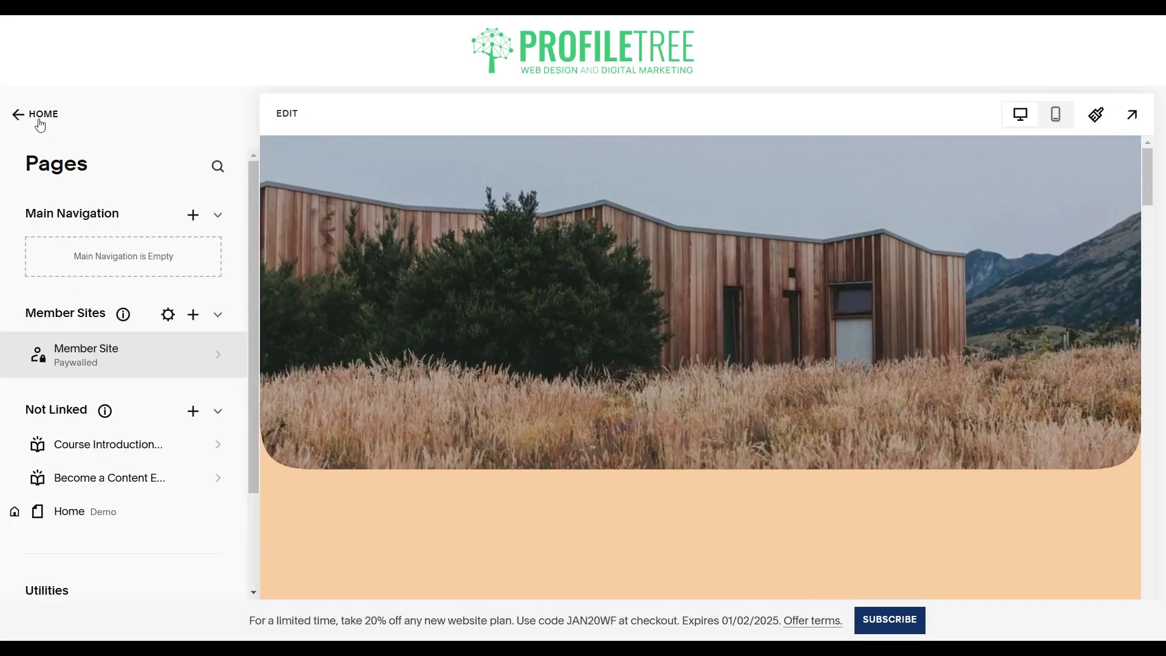
{"action": "left_click", "coordinate": [33, 119]}
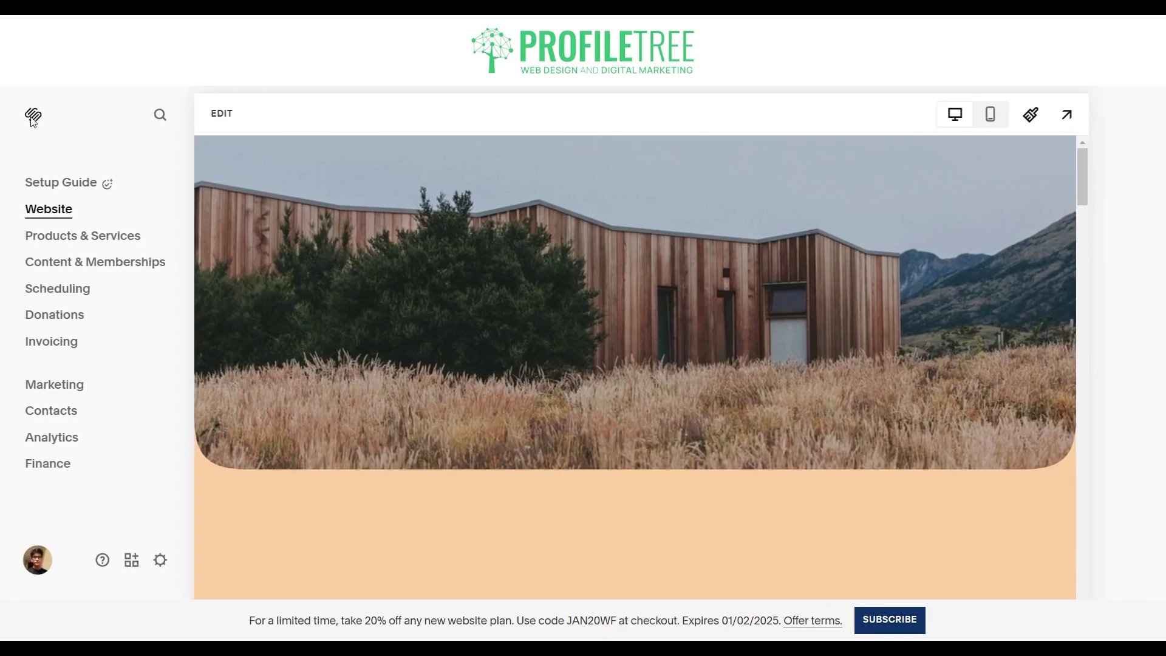
{"action": "left_click", "coordinate": [55, 212]}
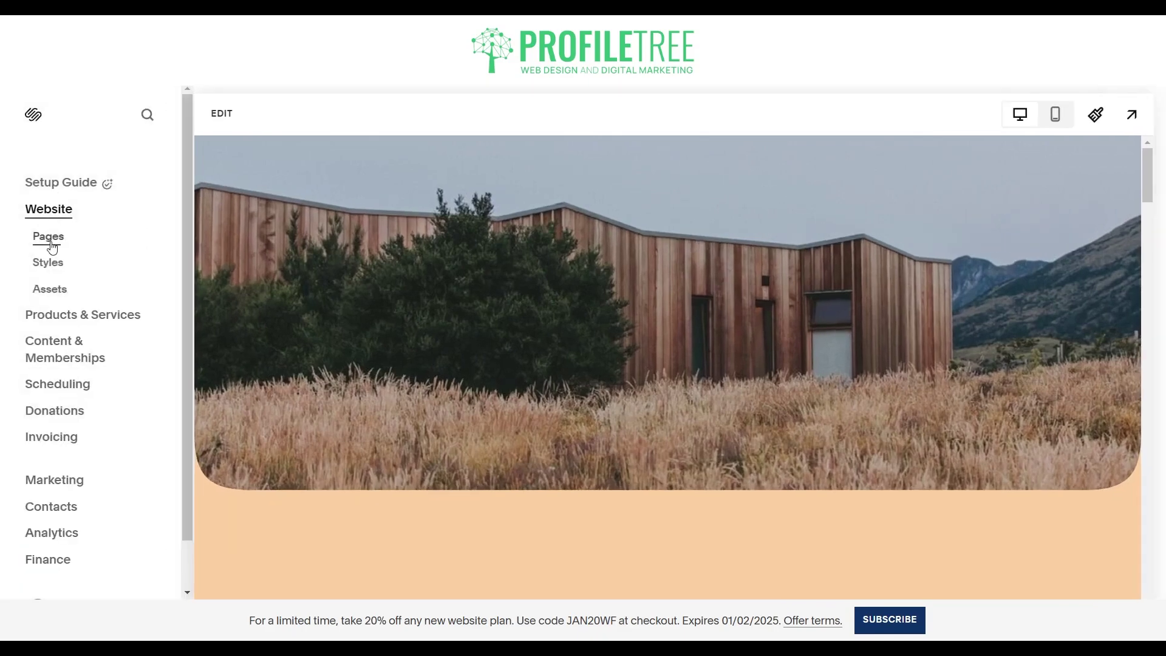
{"action": "left_click", "coordinate": [51, 244]}
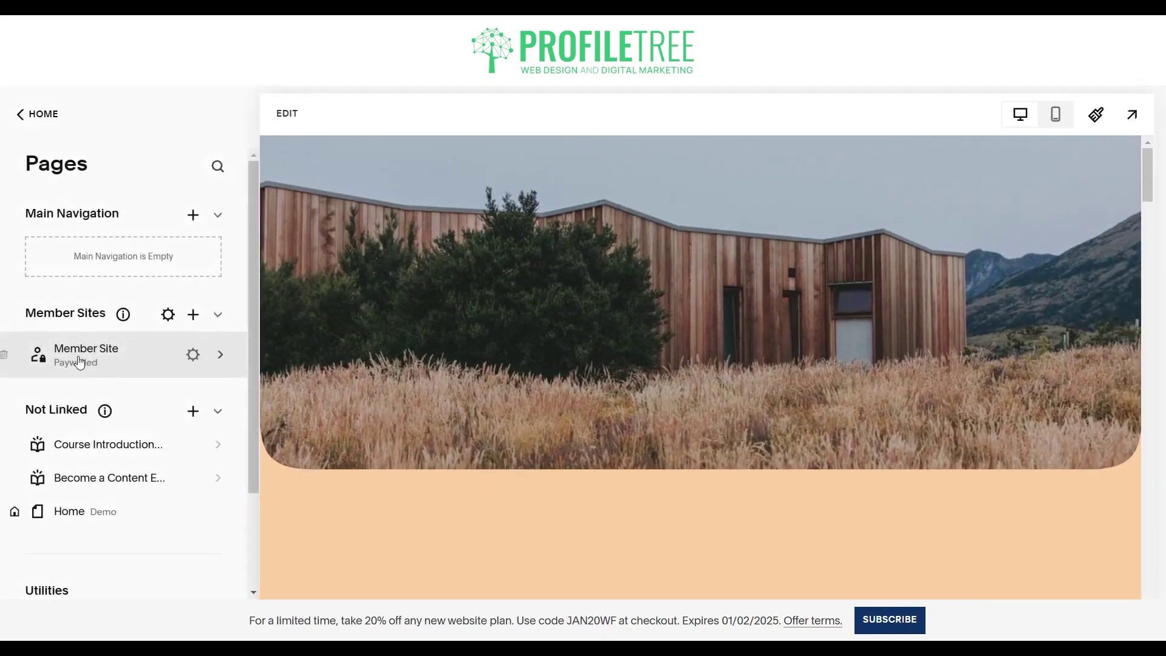
{"action": "left_click", "coordinate": [168, 321]}
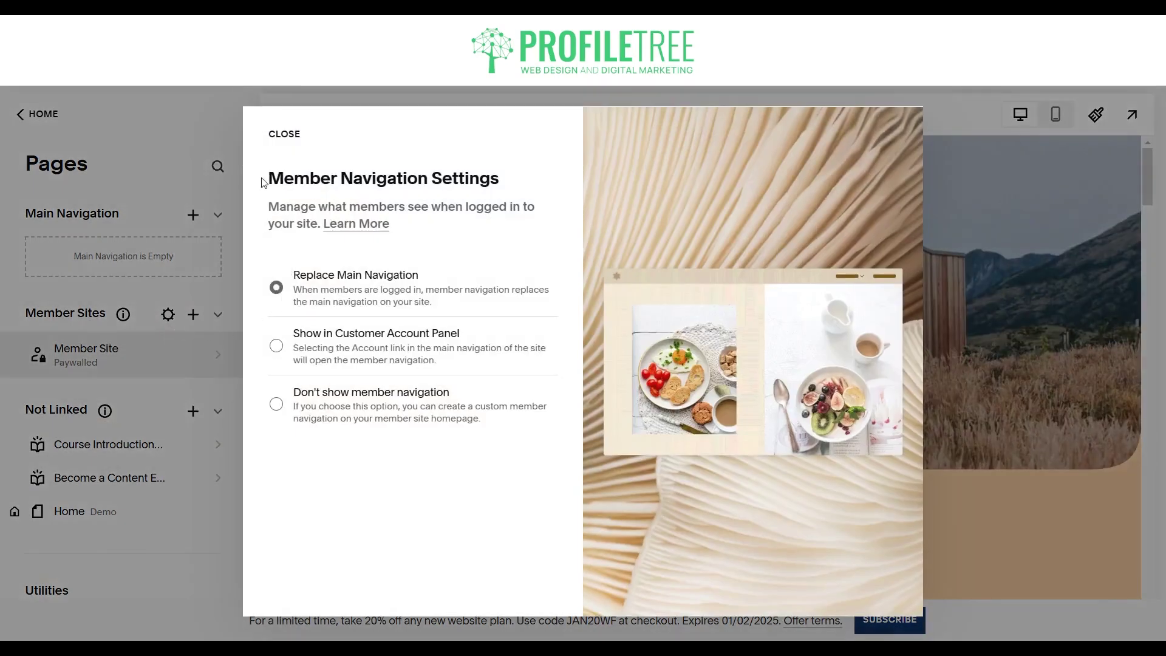
{"action": "left_click", "coordinate": [283, 135]}
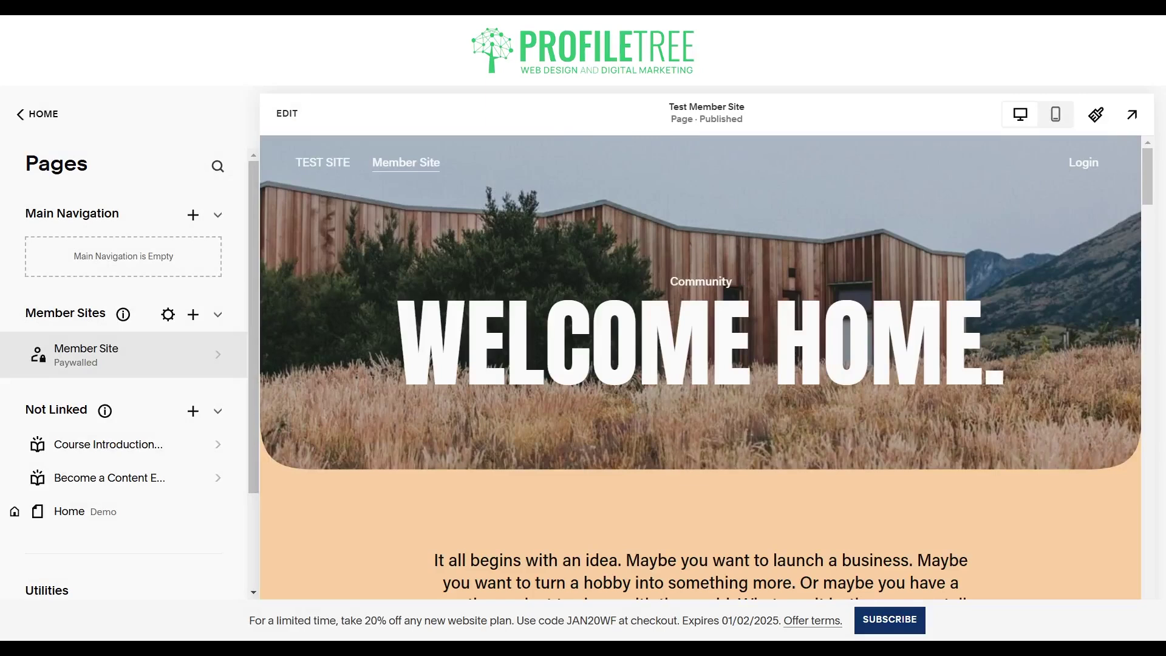
{"action": "mouse_move", "coordinate": [406, 162]}
{"action": "key", "text": "Escape"}
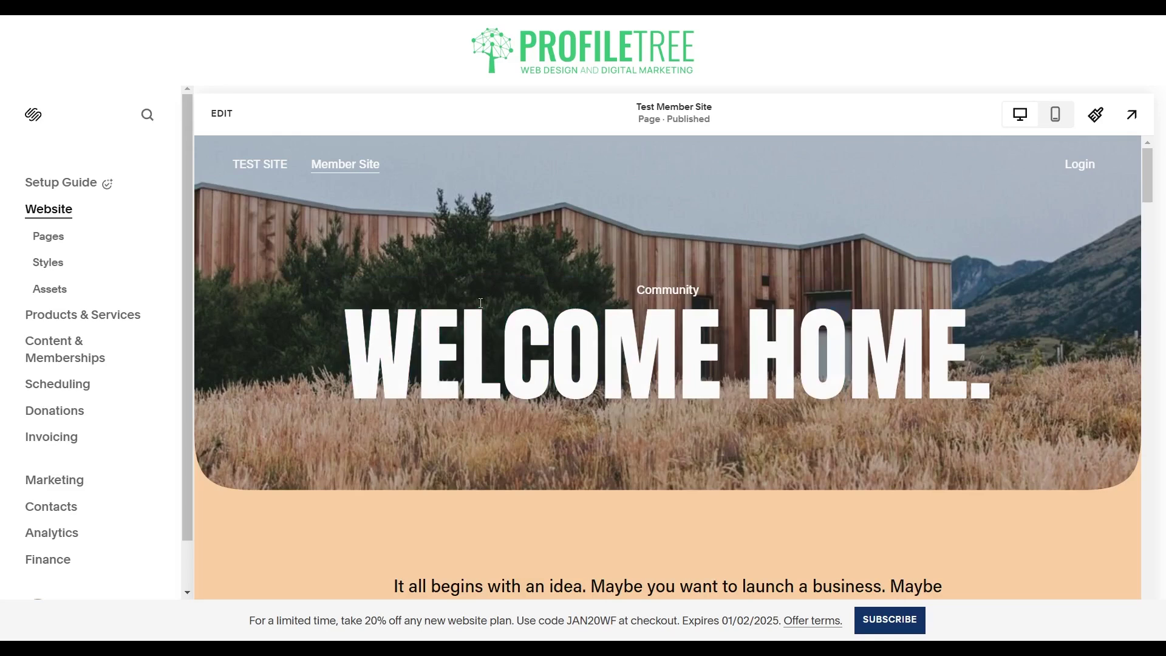
{"action": "scroll", "coordinate": [81, 389], "scroll_direction": "down", "scroll_amount": 2}
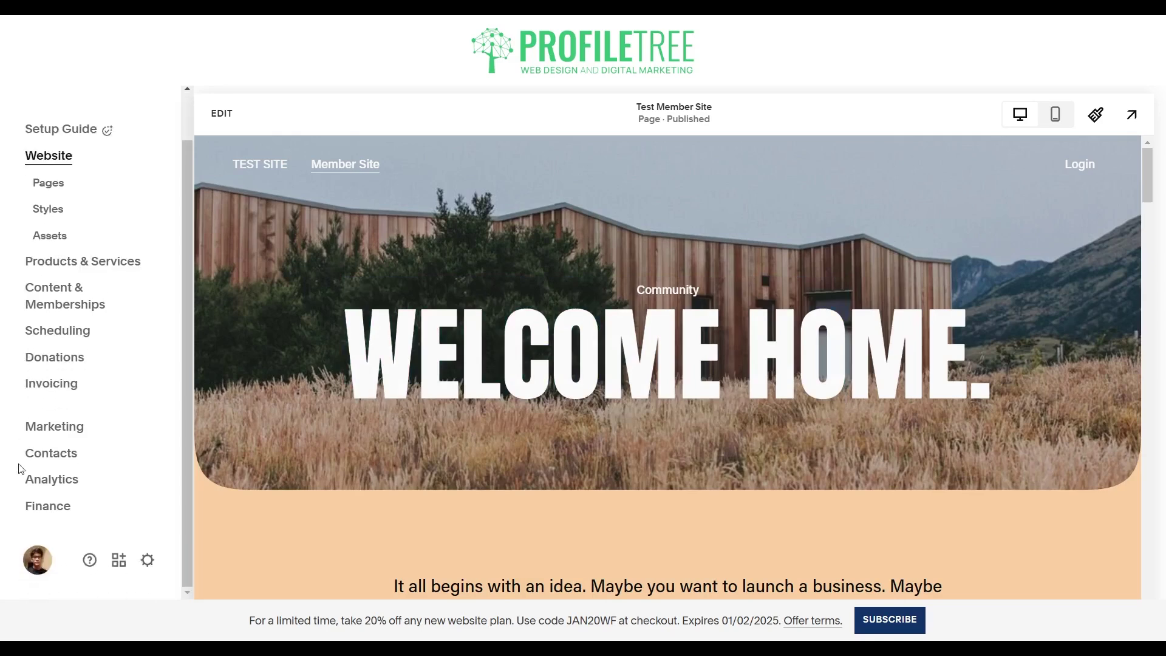
Find the Payments page by searching the site settings for 'paym', then close settings
{"action": "left_click", "coordinate": [149, 560]}
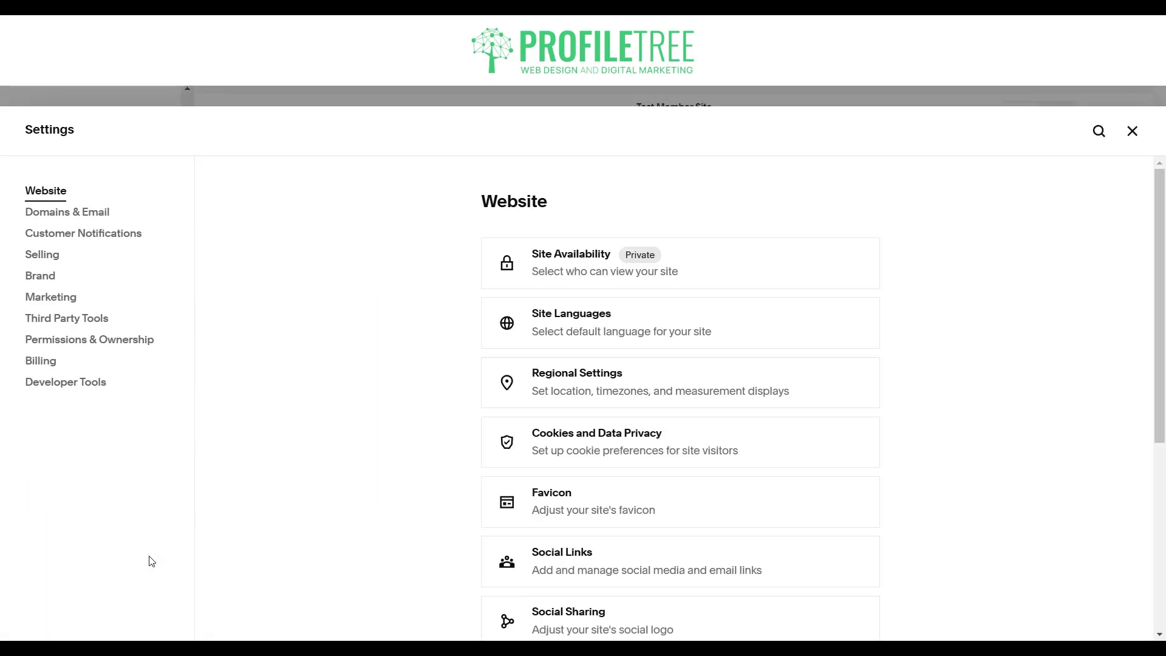
{"action": "left_click", "coordinate": [1098, 132]}
{"action": "type", "text": "paym"}
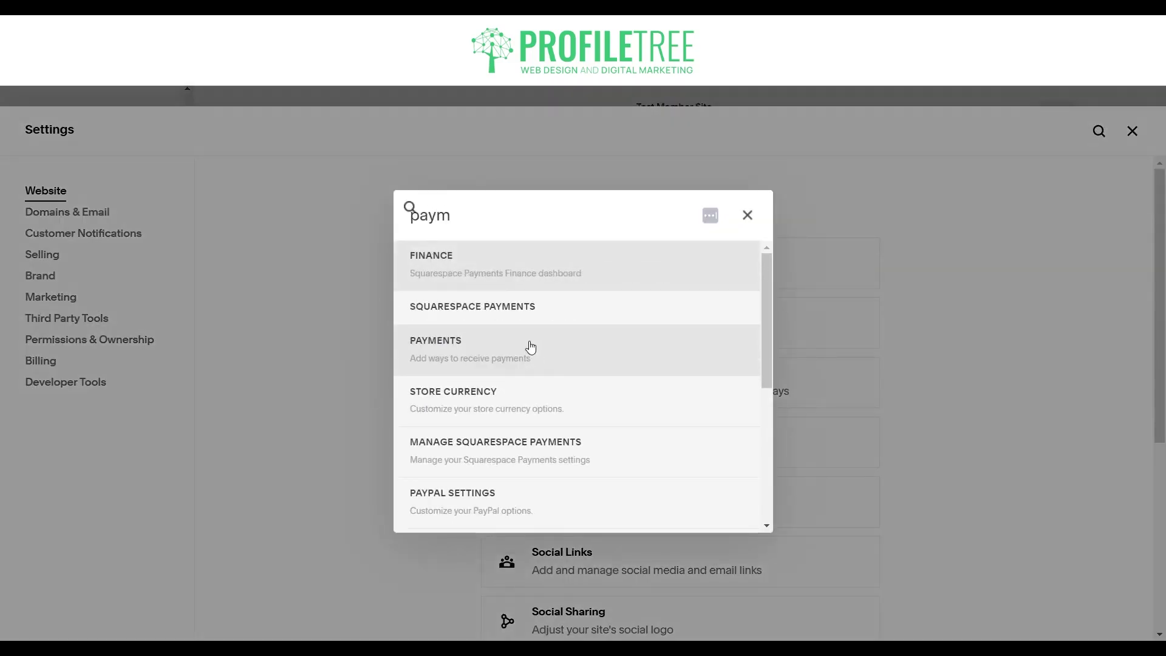
{"action": "left_click", "coordinate": [528, 347]}
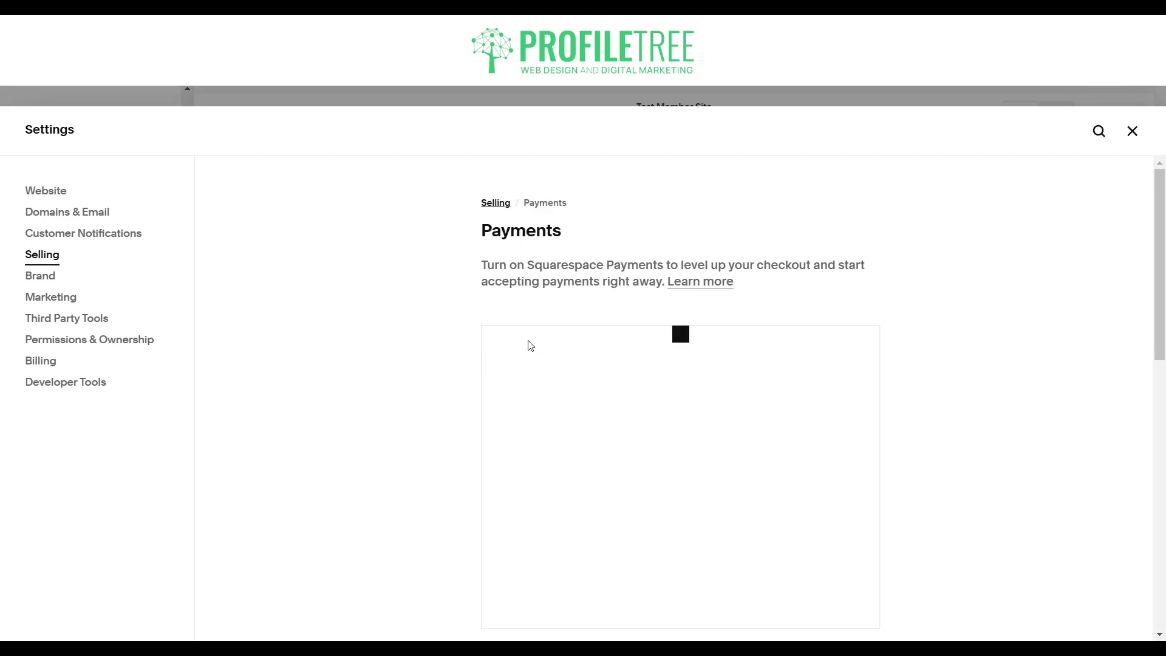
{"action": "scroll", "coordinate": [491, 369], "scroll_direction": "down", "scroll_amount": 1}
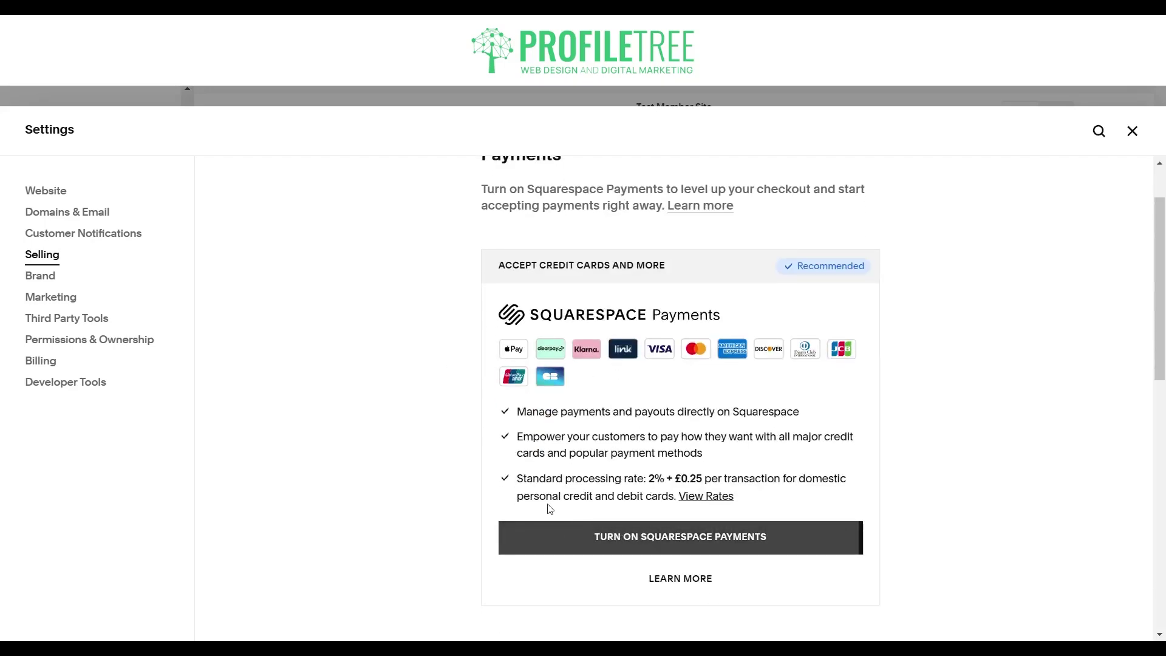
{"action": "scroll", "coordinate": [421, 334], "scroll_direction": "up", "scroll_amount": 1}
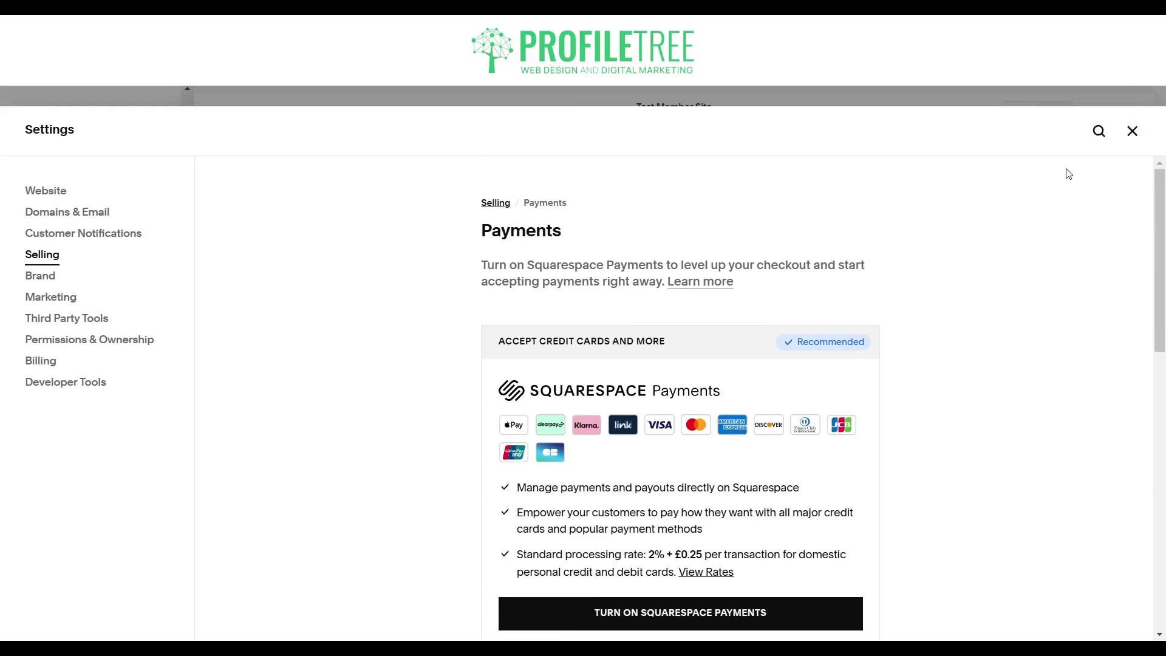
{"action": "left_click", "coordinate": [1133, 131]}
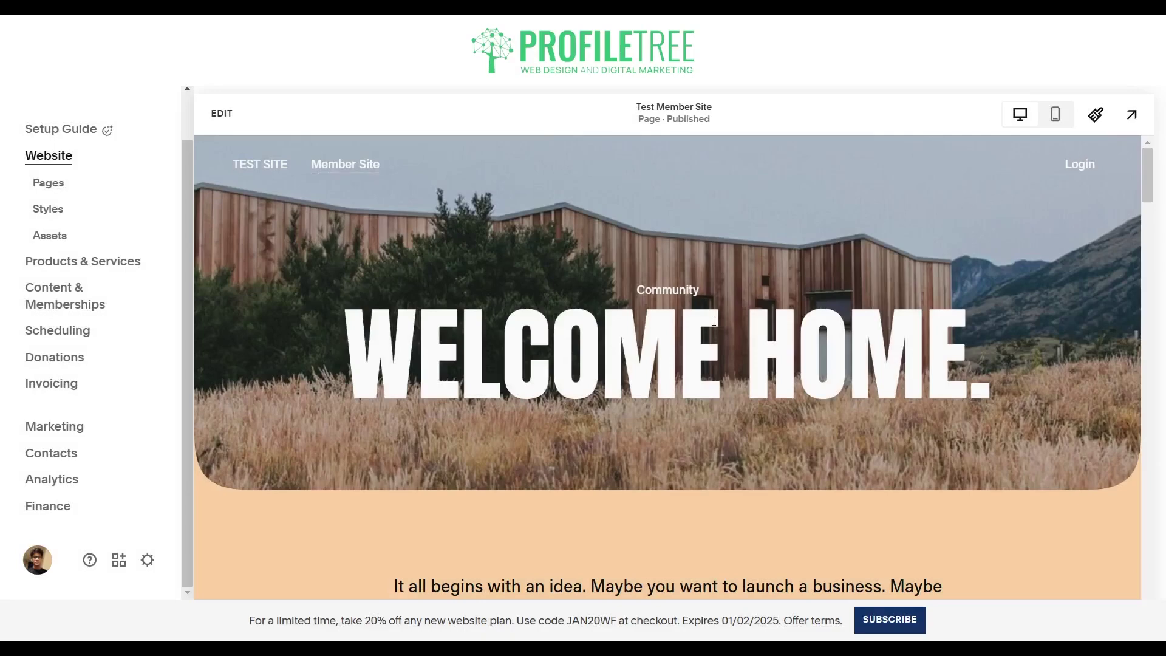
Reopen Payments via site search 'Paymen' and begin turning on Squarespace Payments (2% + £0.25)
{"action": "key", "text": "slash"}
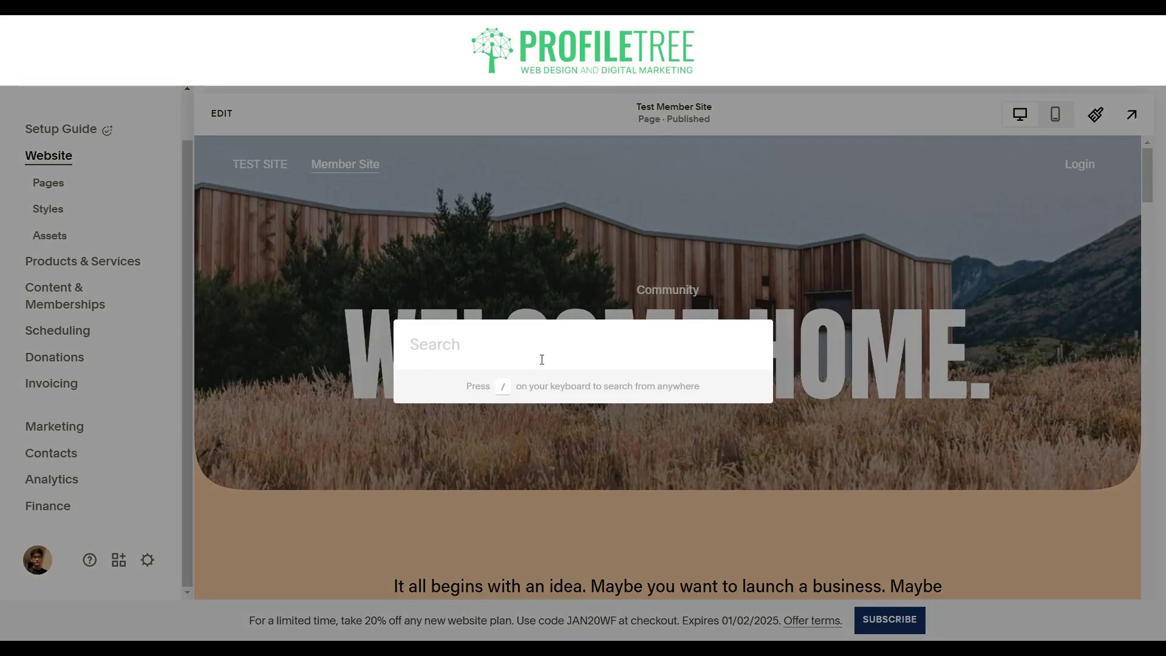
{"action": "type", "text": "Payment"}
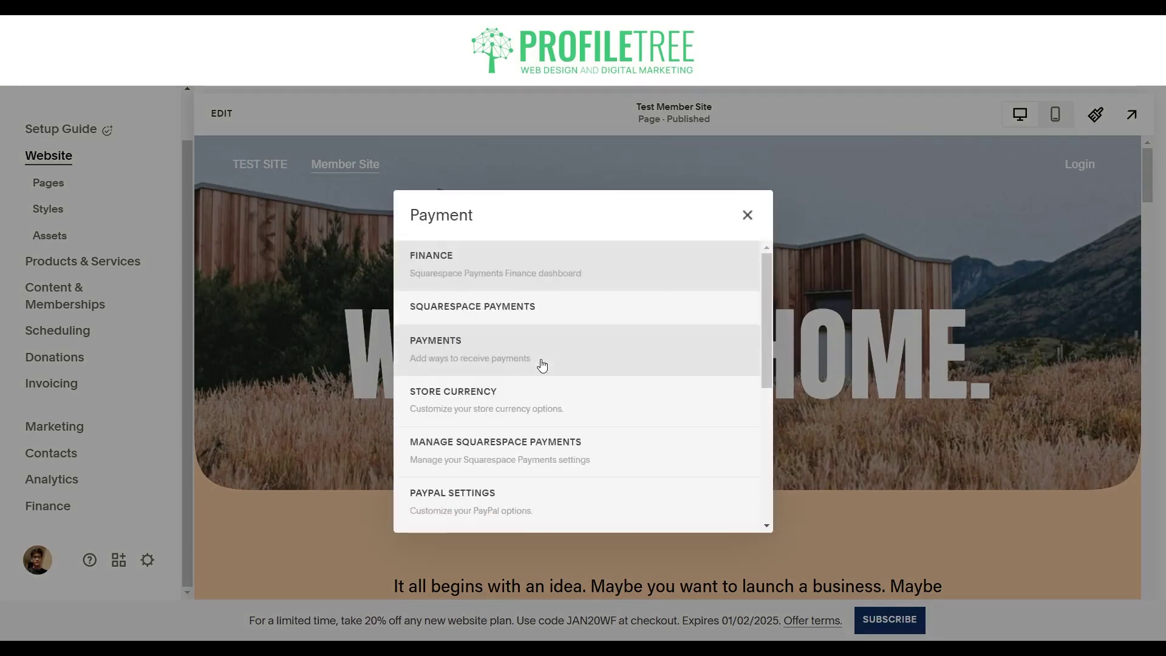
{"action": "left_click", "coordinate": [542, 364]}
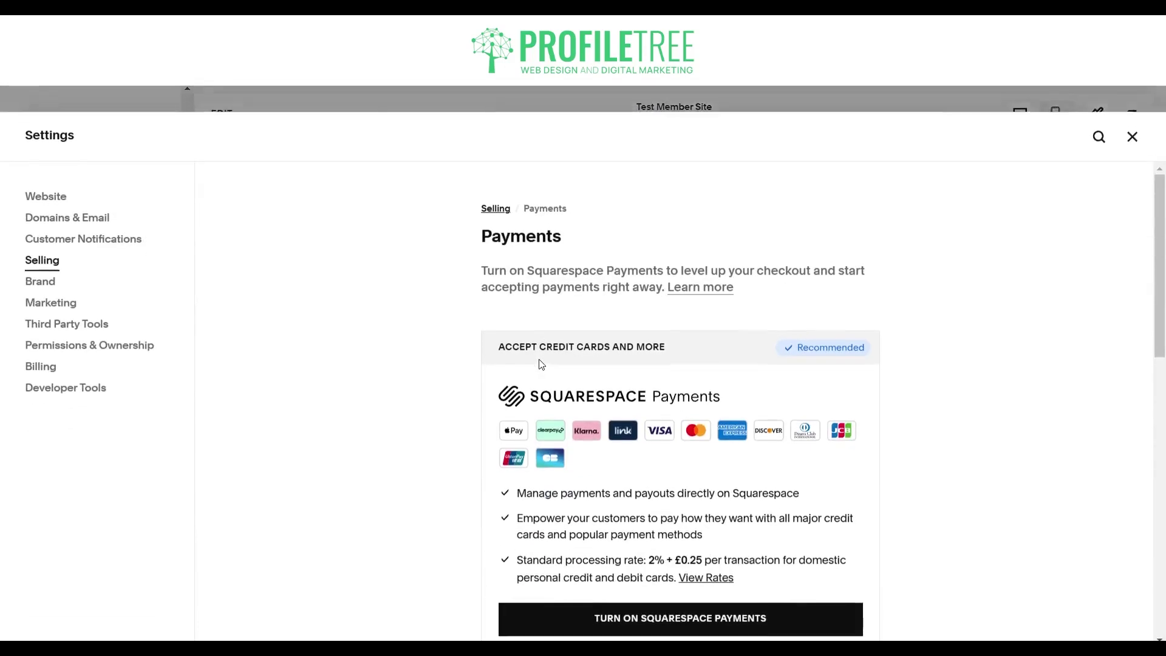
{"action": "scroll", "coordinate": [659, 539], "scroll_direction": "down", "scroll_amount": 1}
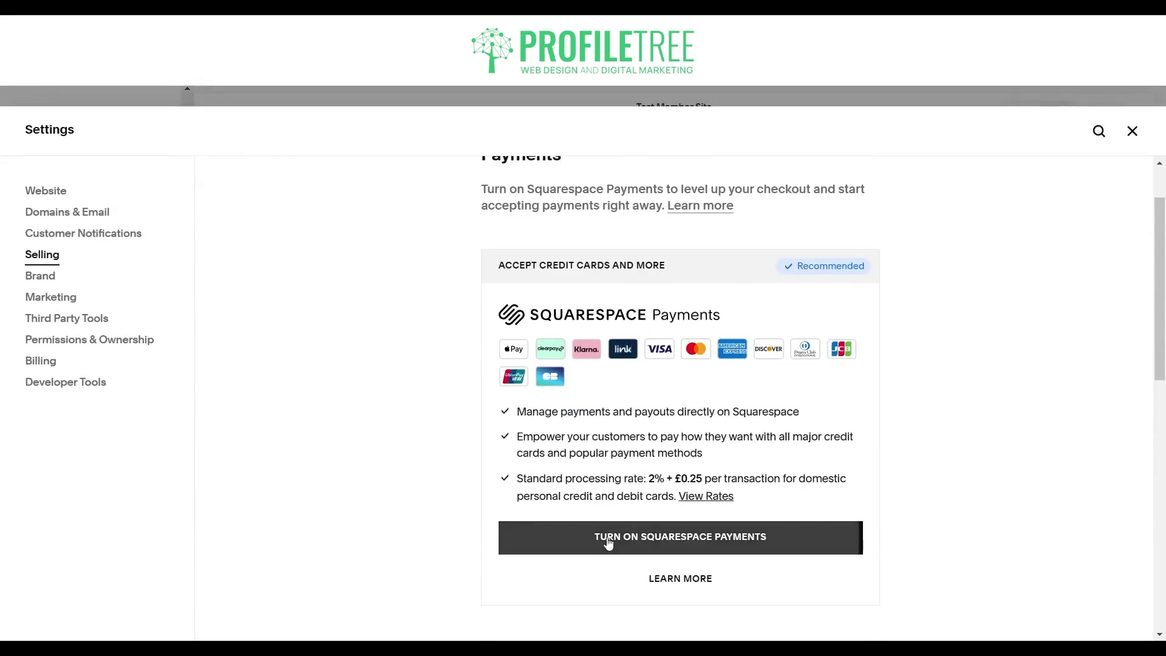
{"action": "left_click", "coordinate": [609, 537]}
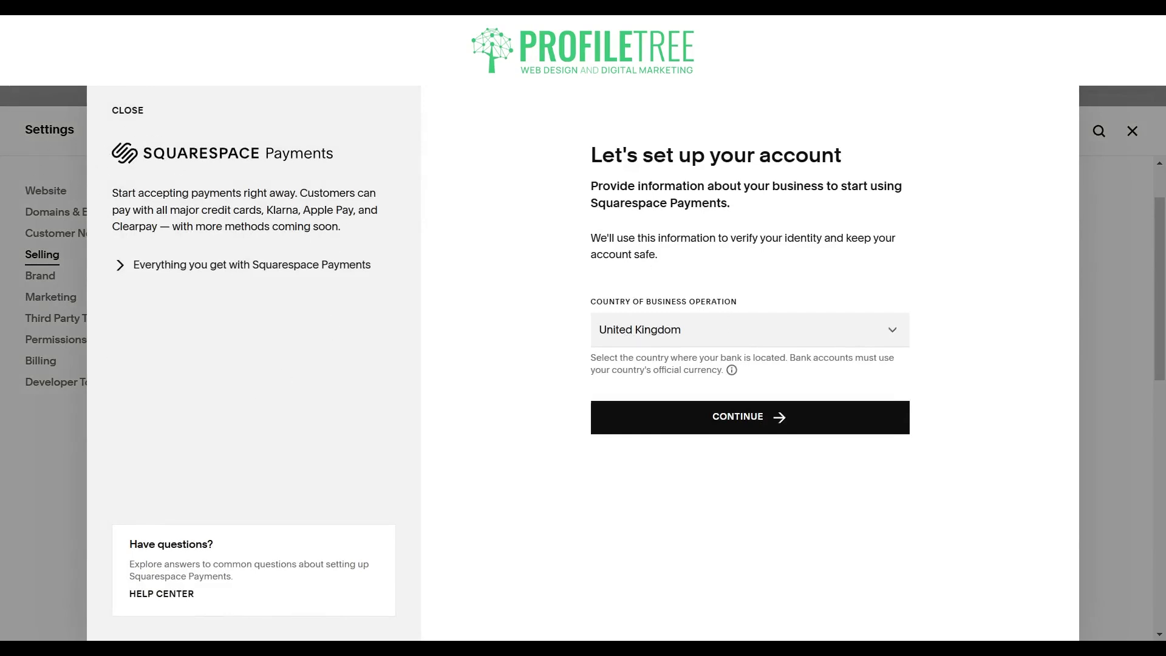
Continue with United Kingdom and Individual / Sole Trader to reach the personal details form
{"action": "key", "text": "Return"}
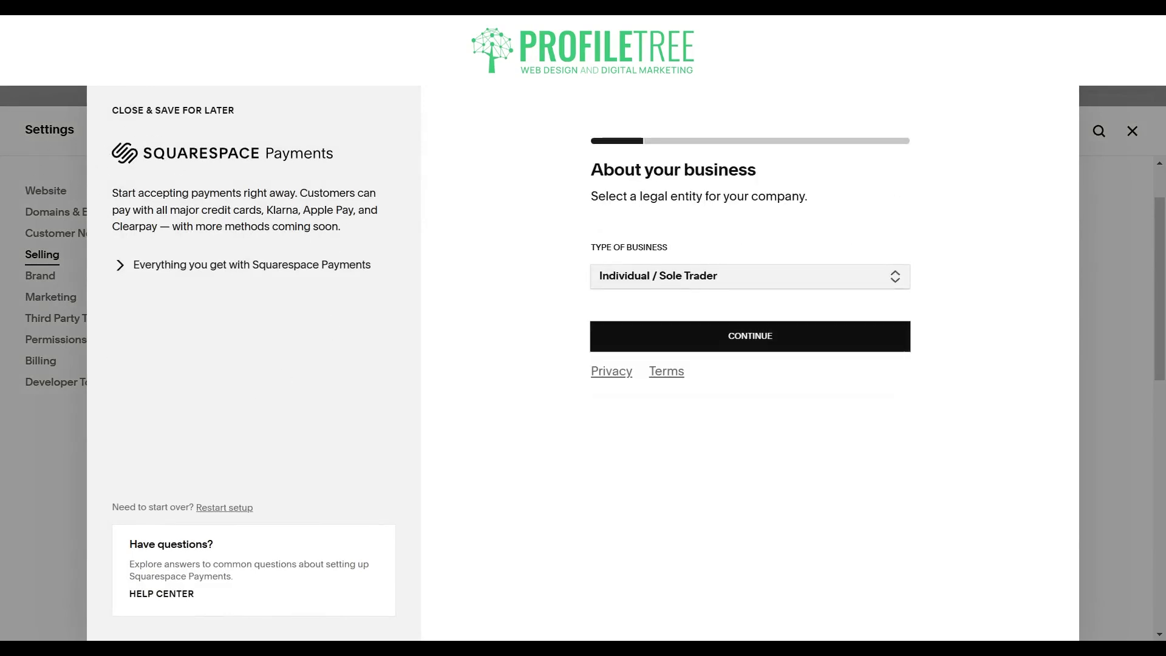
{"action": "left_click", "coordinate": [608, 336]}
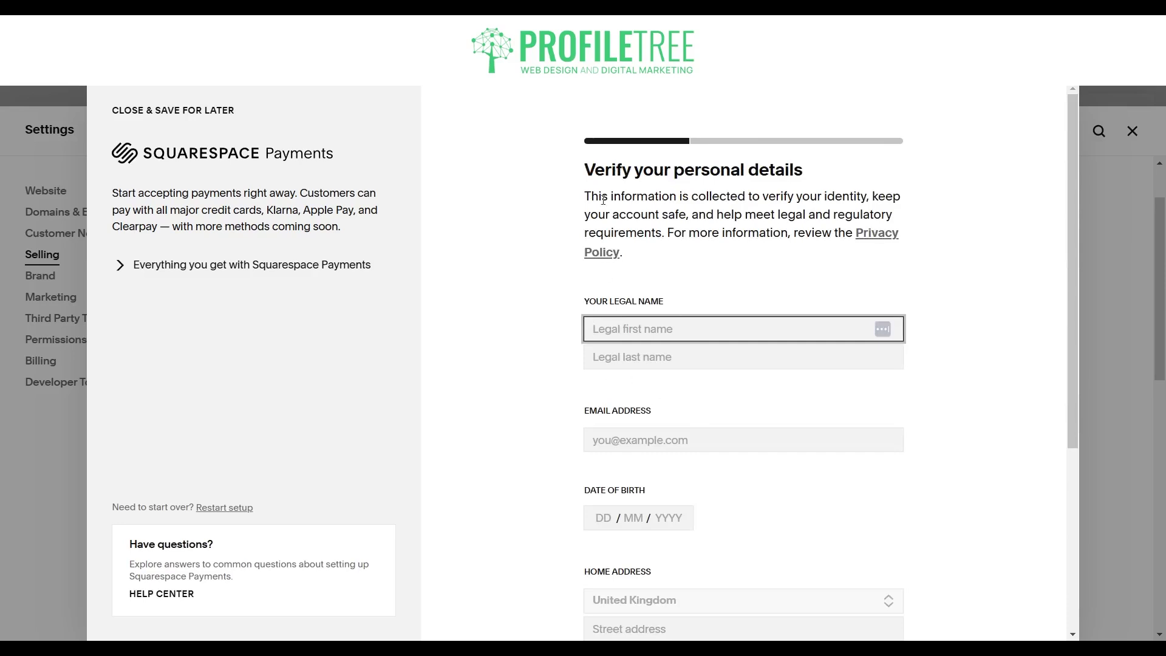
{"action": "scroll", "coordinate": [654, 435], "scroll_direction": "down", "scroll_amount": 5}
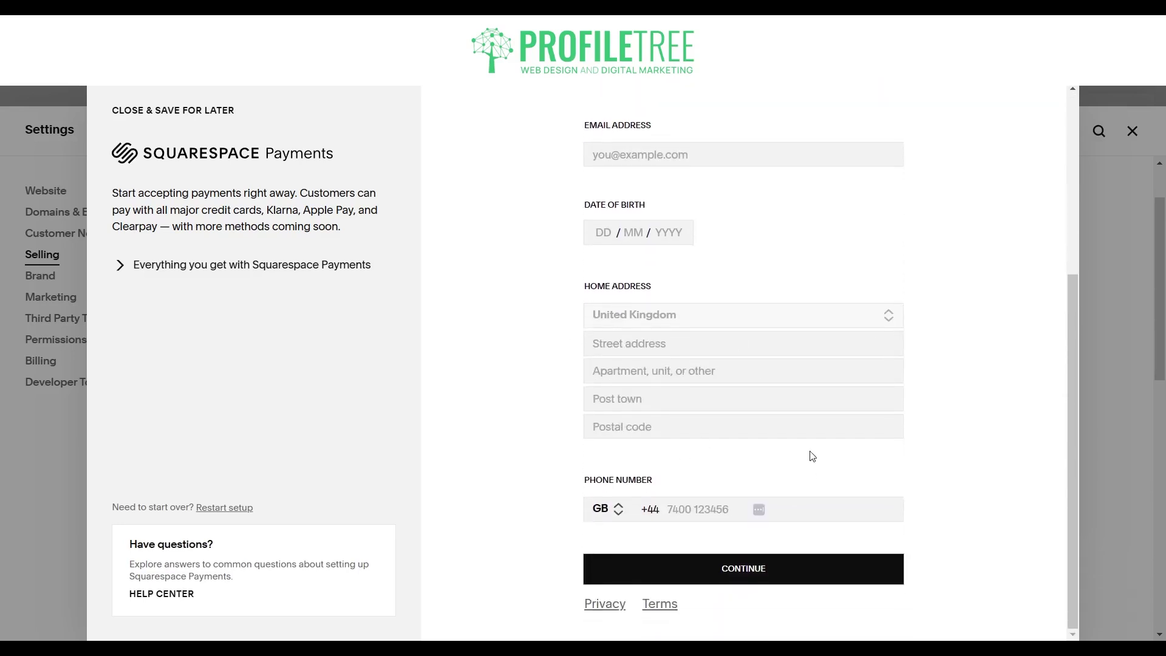
{"action": "scroll", "coordinate": [745, 442], "scroll_direction": "up", "scroll_amount": 5}
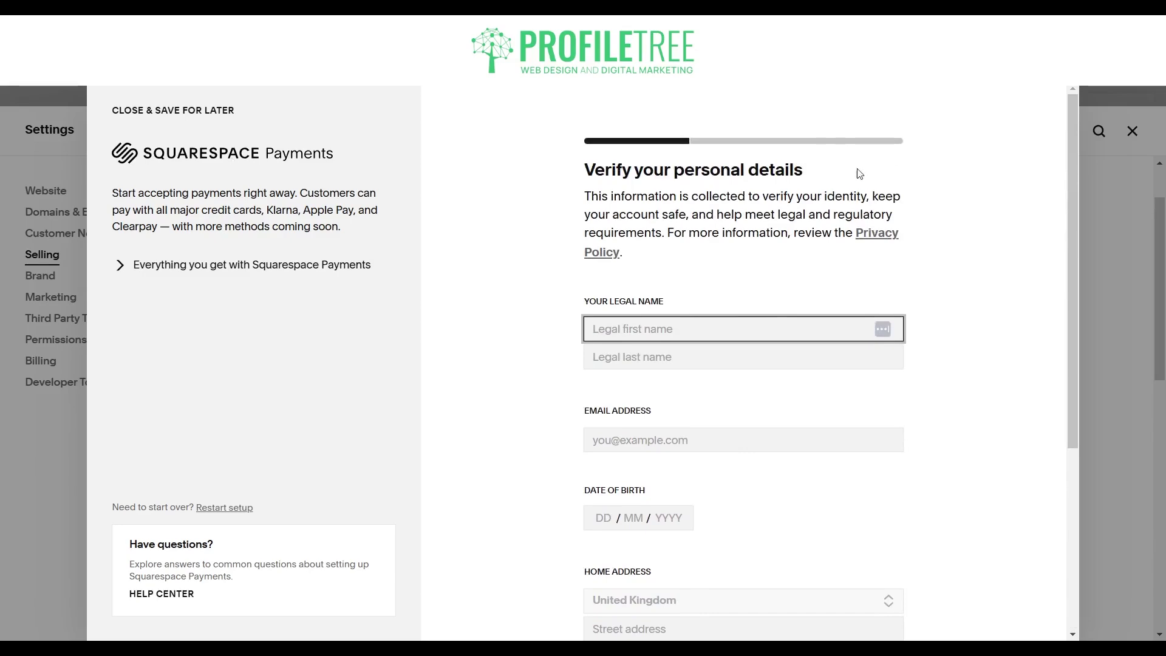
{"action": "scroll", "coordinate": [795, 440], "scroll_direction": "down", "scroll_amount": 5}
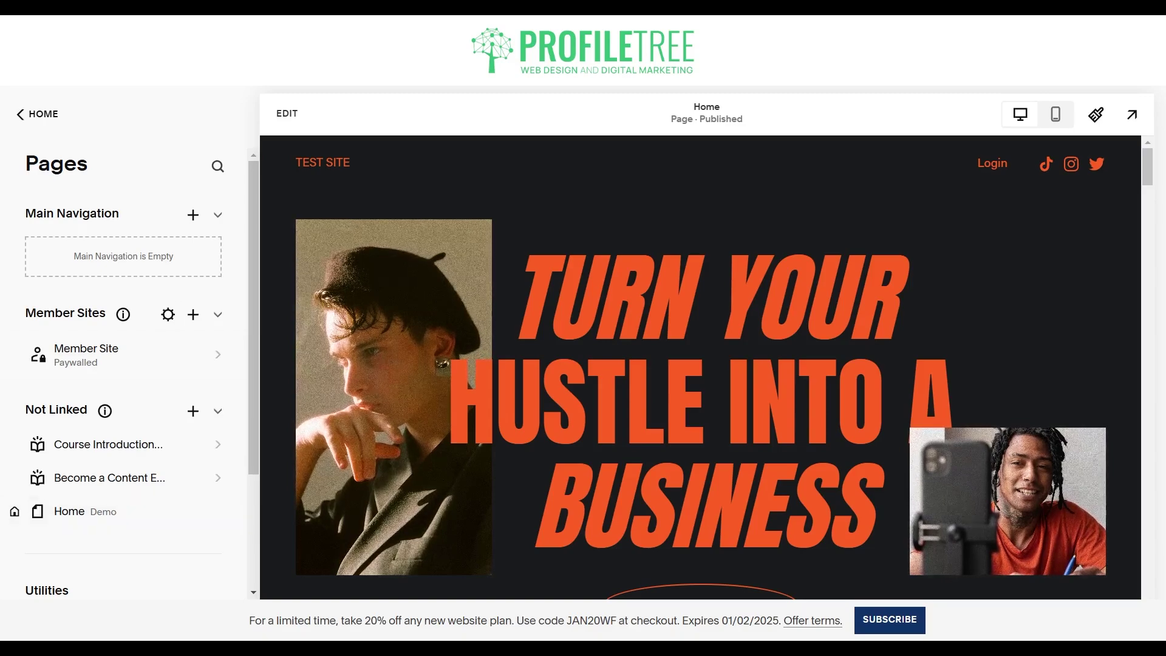
Add a Main Navigation page from the Digital Products membership layouts
{"action": "left_click", "coordinate": [193, 217]}
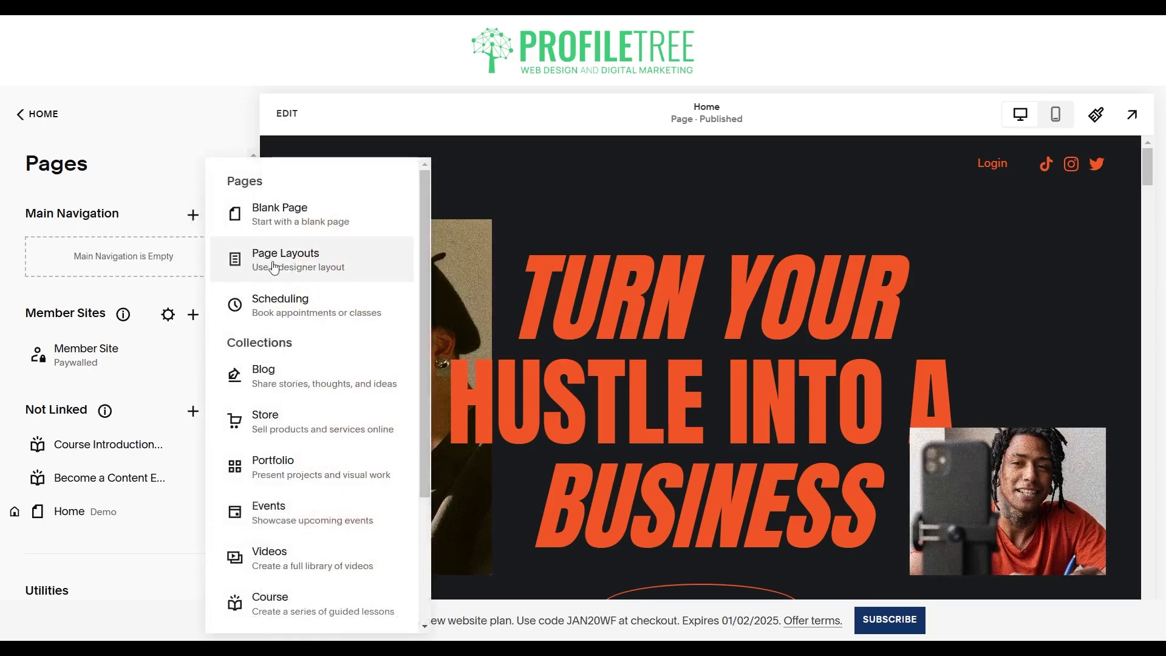
{"action": "key", "text": "Escape"}
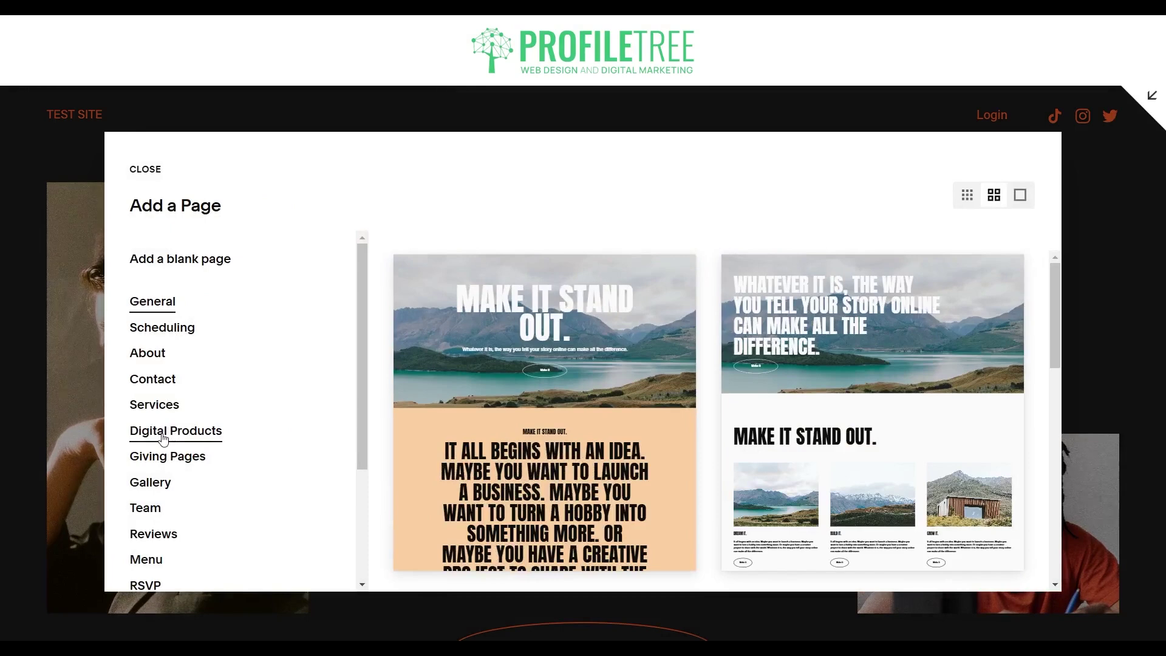
{"action": "left_click", "coordinate": [162, 433]}
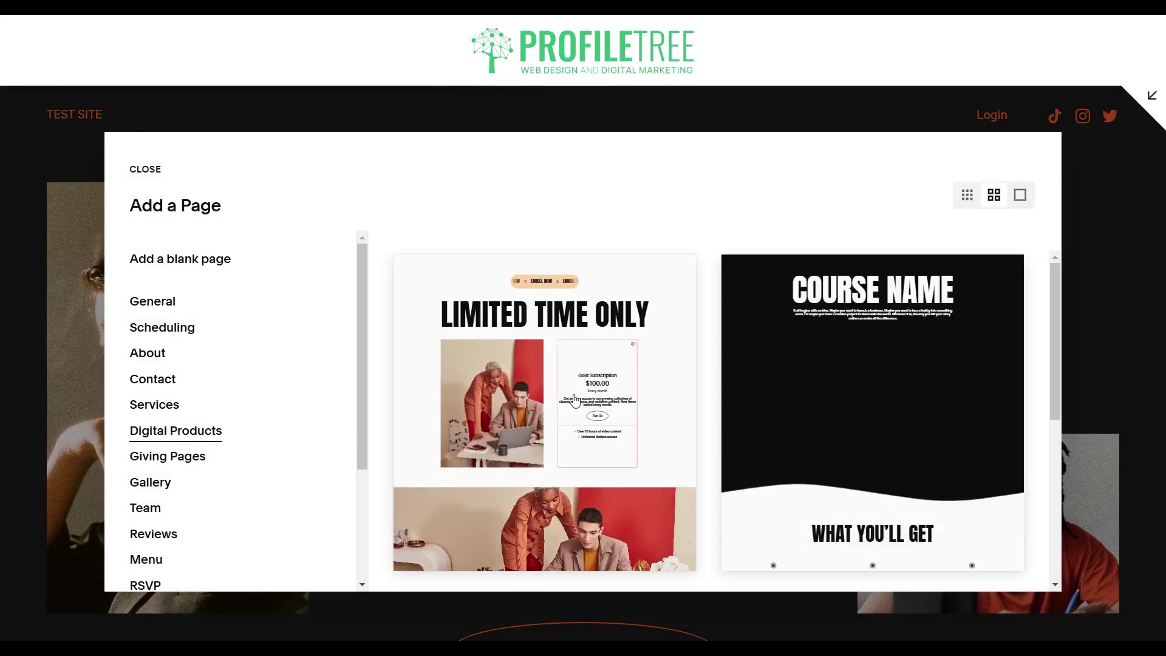
{"action": "scroll", "coordinate": [788, 398], "scroll_direction": "down", "scroll_amount": 5}
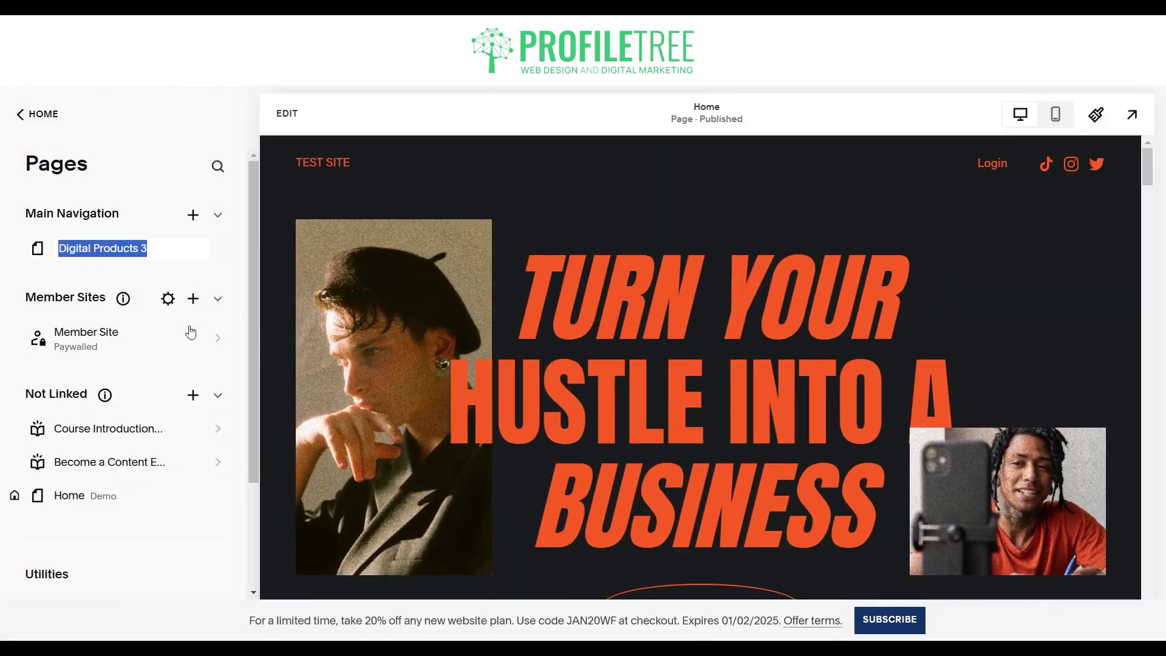
Name the new page 'Memberships' and open it for editing
{"action": "type", "text": "Memberships"}
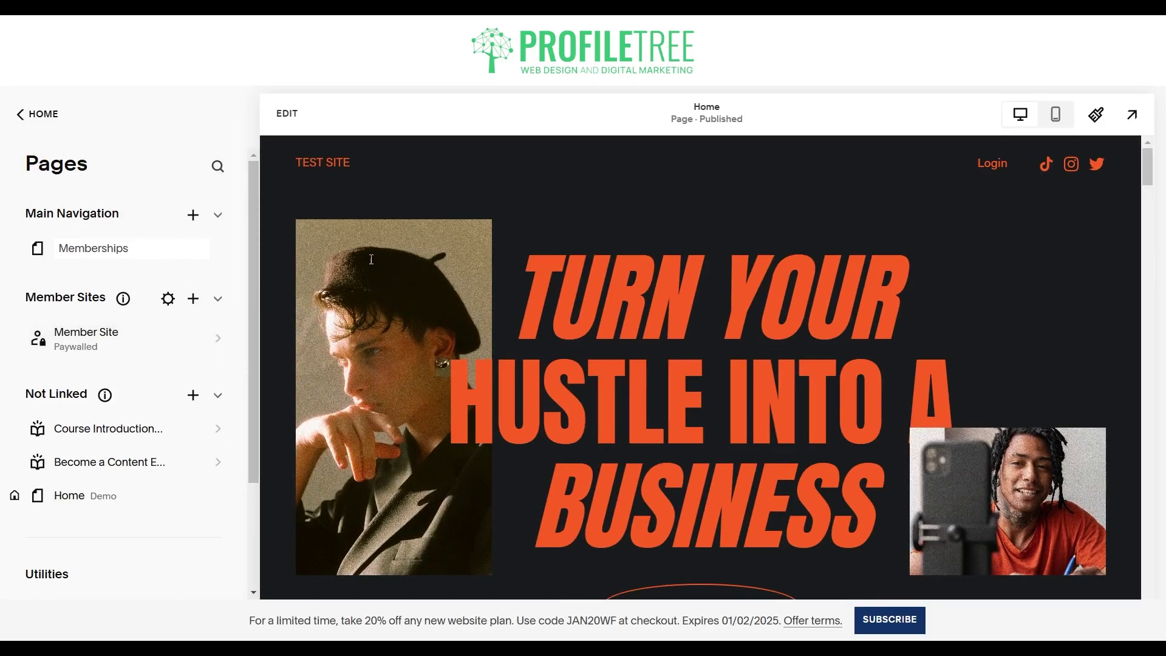
{"action": "key", "text": "Return"}
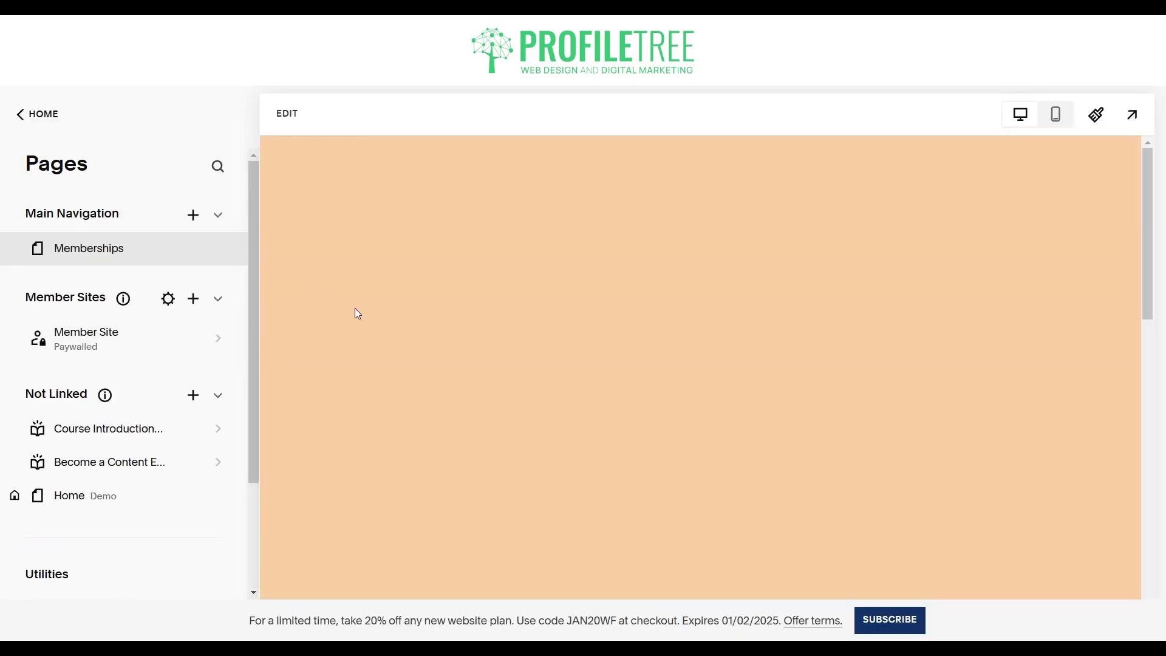
{"action": "scroll", "coordinate": [358, 316], "scroll_direction": "down", "scroll_amount": 5}
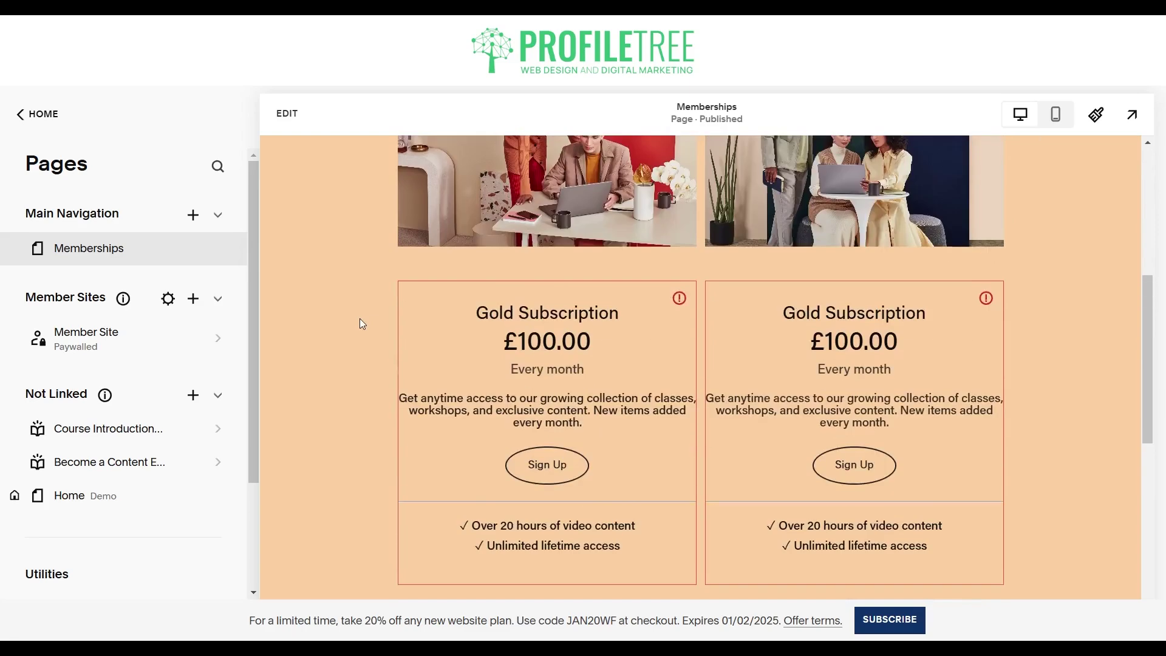
{"action": "scroll", "coordinate": [360, 319], "scroll_direction": "down", "scroll_amount": 2}
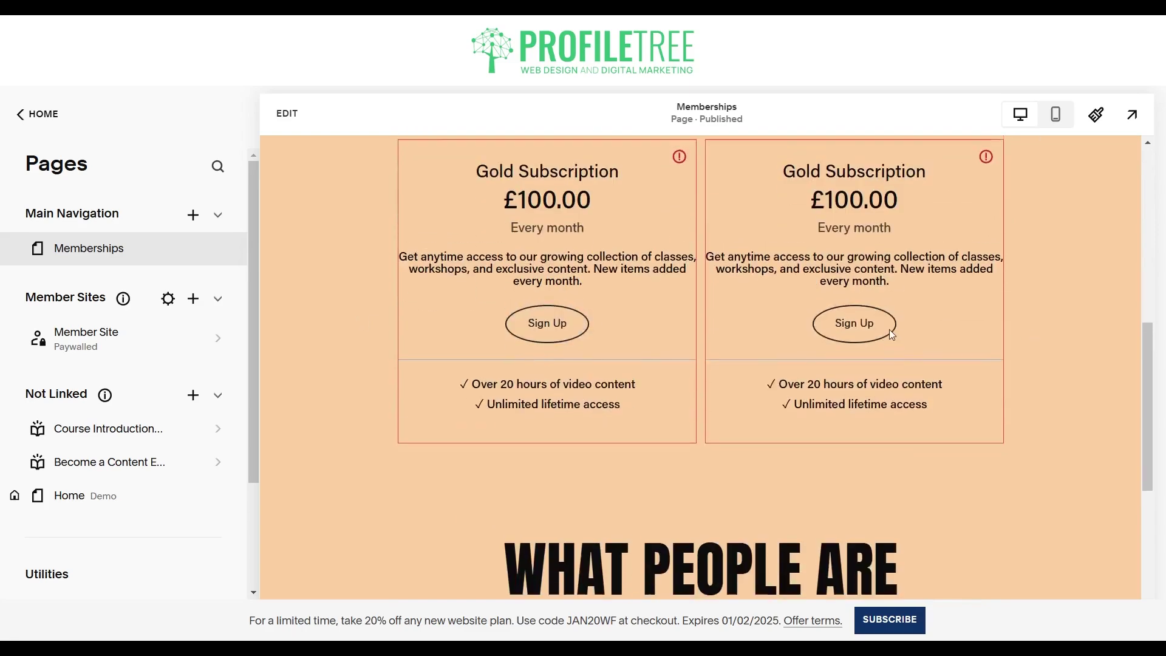
{"action": "scroll", "coordinate": [892, 334], "scroll_direction": "up", "scroll_amount": 7}
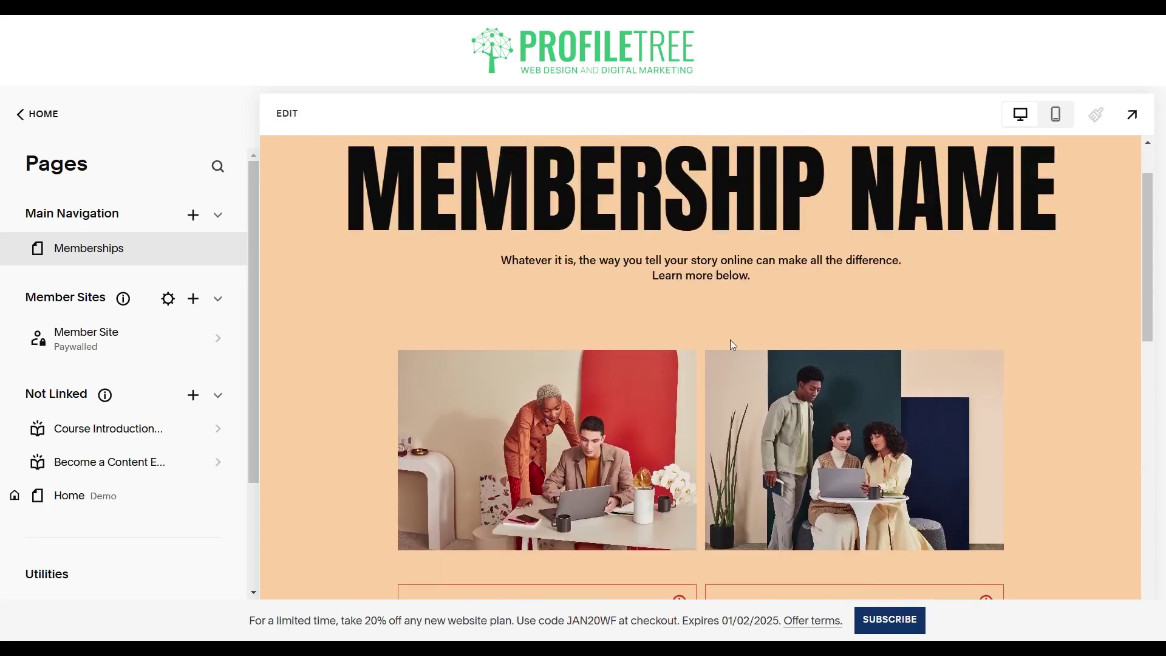
{"action": "left_click", "coordinate": [730, 340]}
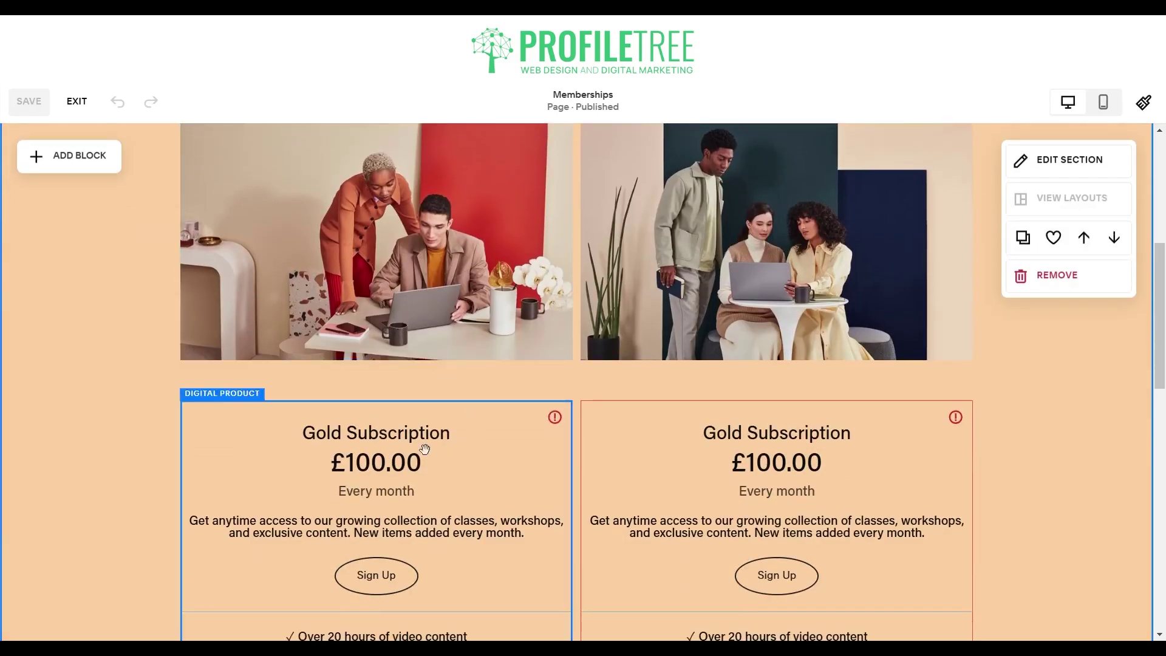
Check the left Gold block's pricing plan list, closing it without changes
{"action": "left_click", "coordinate": [403, 439]}
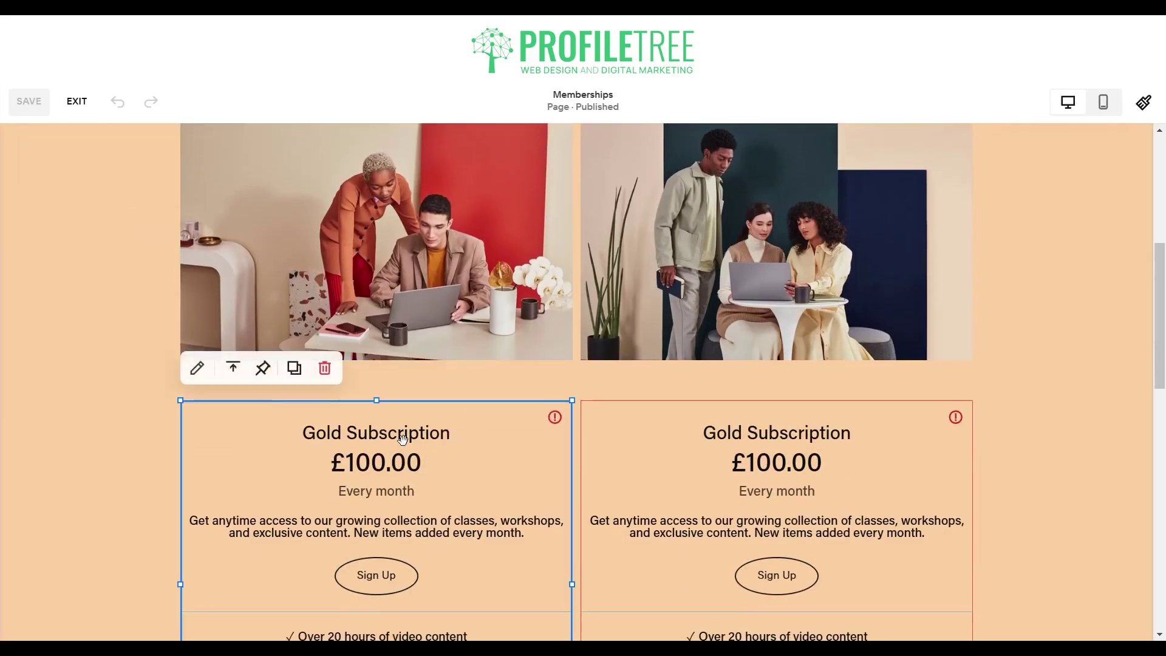
{"action": "left_click", "coordinate": [197, 368]}
{"action": "left_click", "coordinate": [689, 338]}
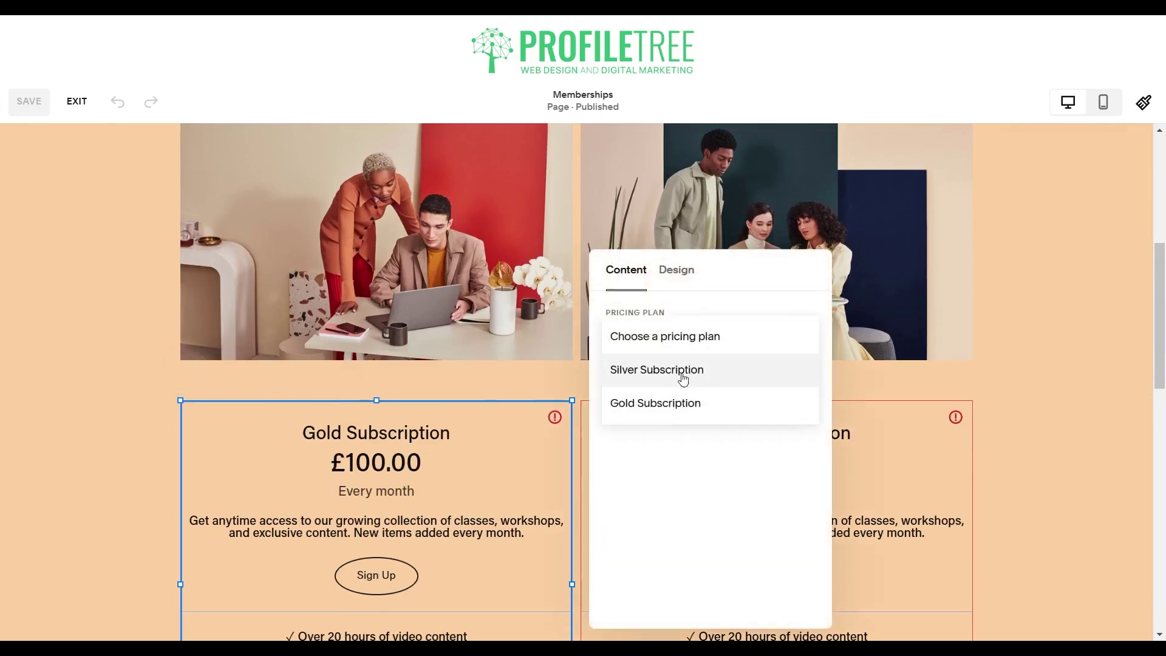
{"action": "left_click", "coordinate": [695, 464]}
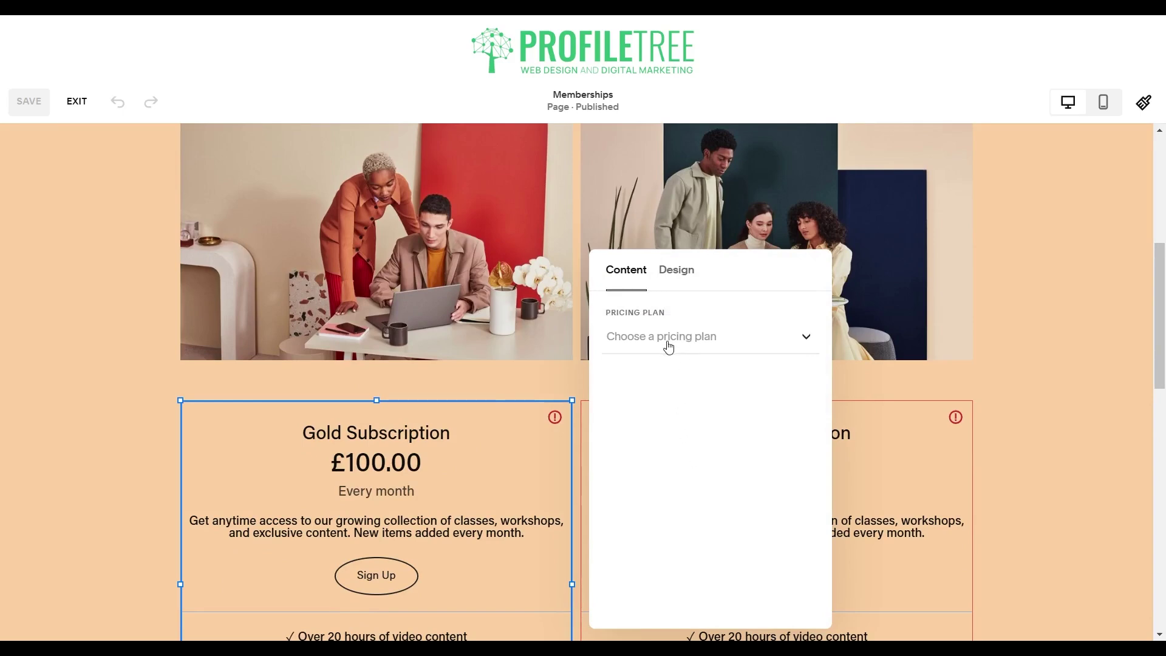
{"action": "left_click", "coordinate": [877, 415]}
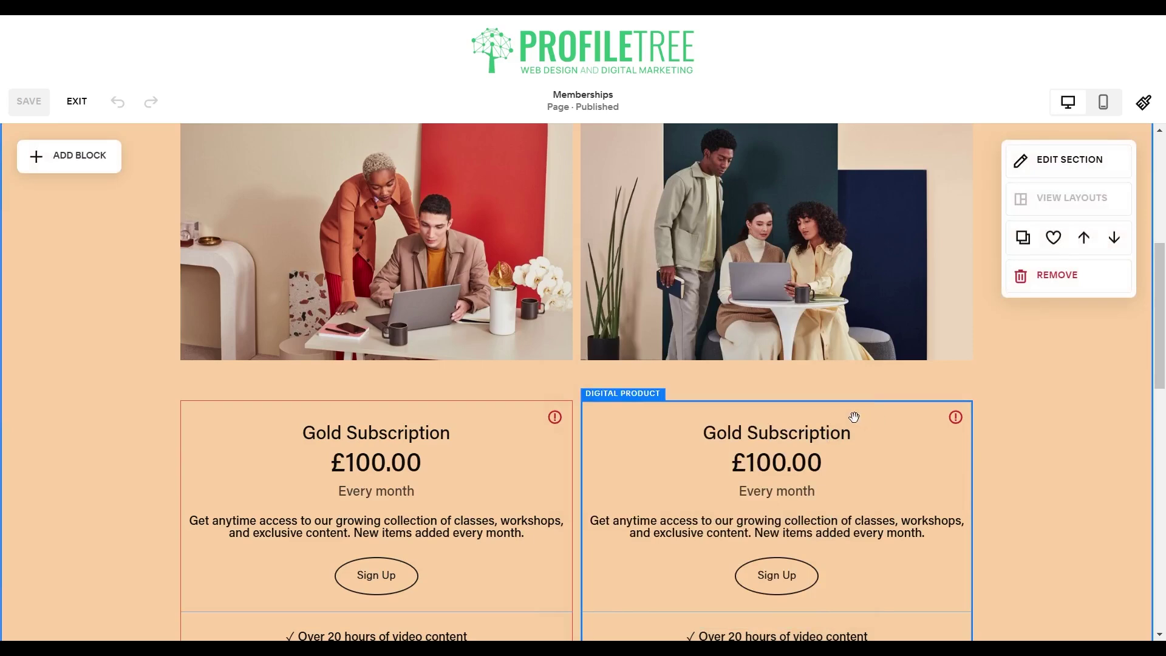
Link the right pricing block to the Silver Subscription plan at £10.00 one time
{"action": "left_click", "coordinate": [649, 430]}
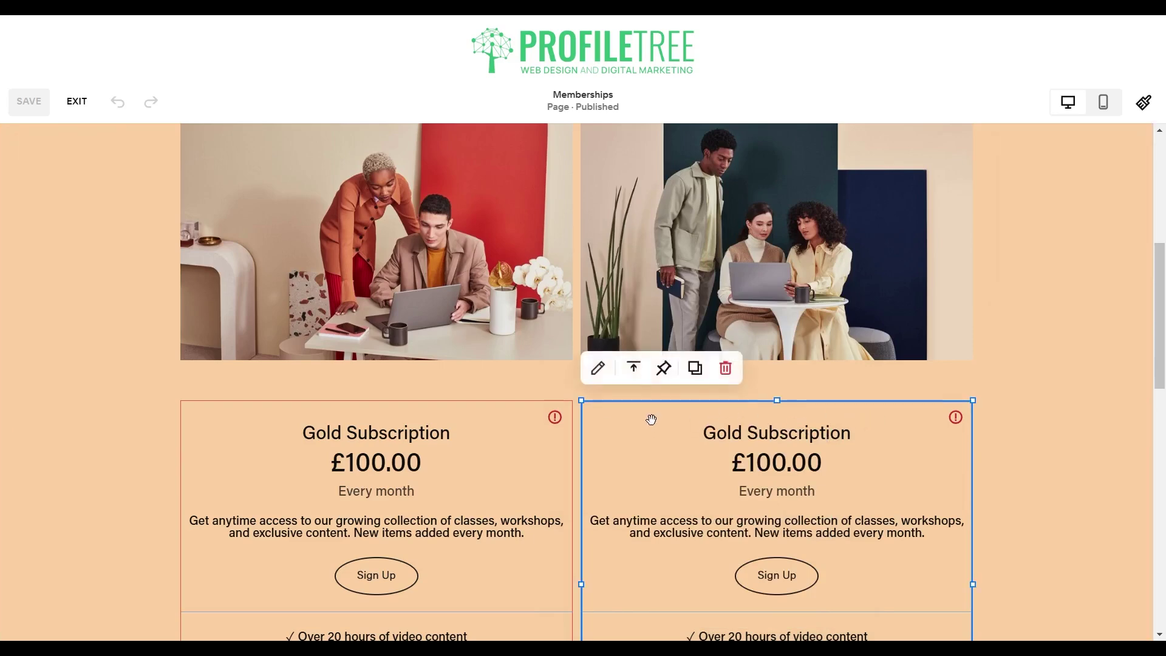
{"action": "left_click", "coordinate": [594, 368]}
{"action": "left_click", "coordinate": [1035, 340]}
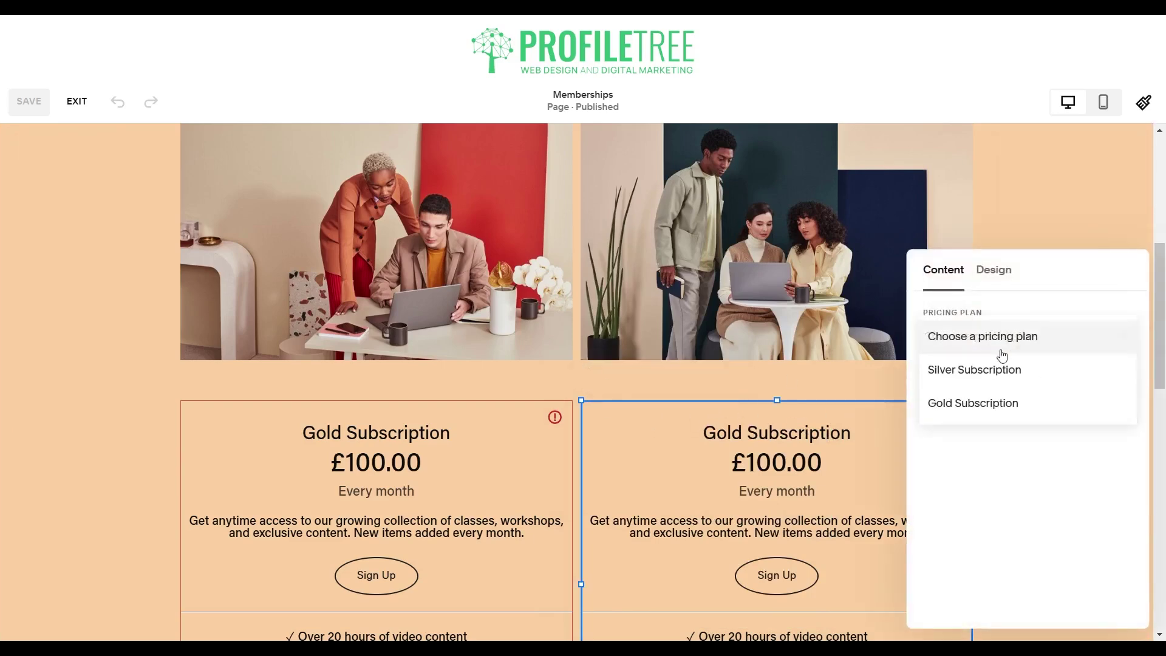
{"action": "left_click", "coordinate": [984, 381]}
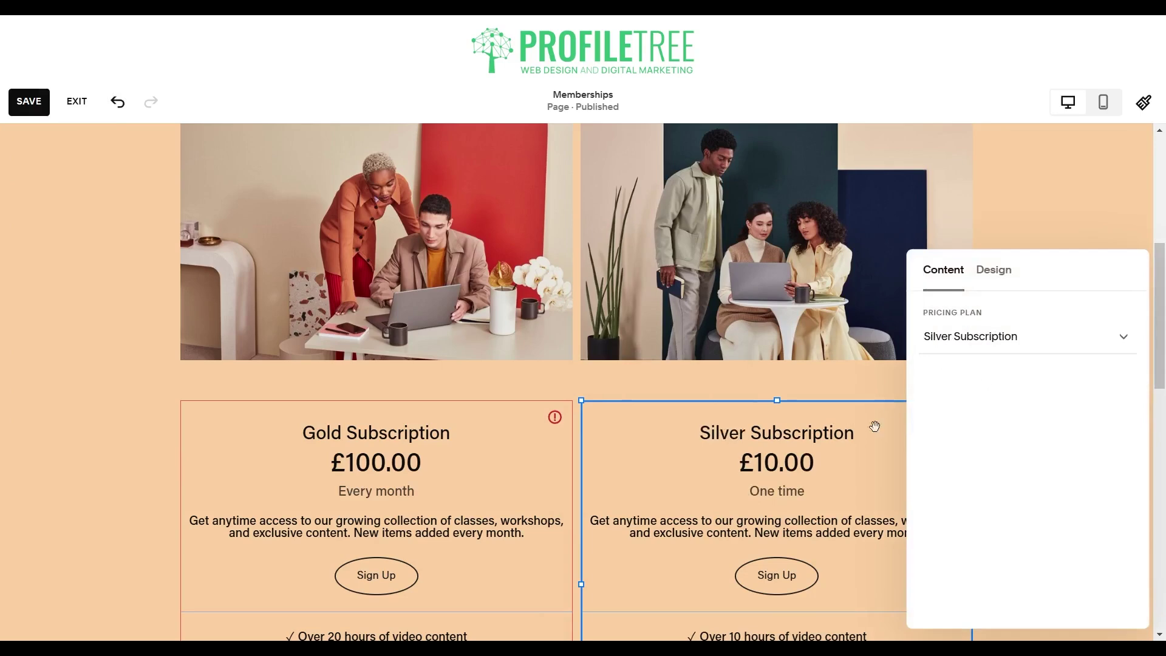
{"action": "left_click", "coordinate": [433, 461]}
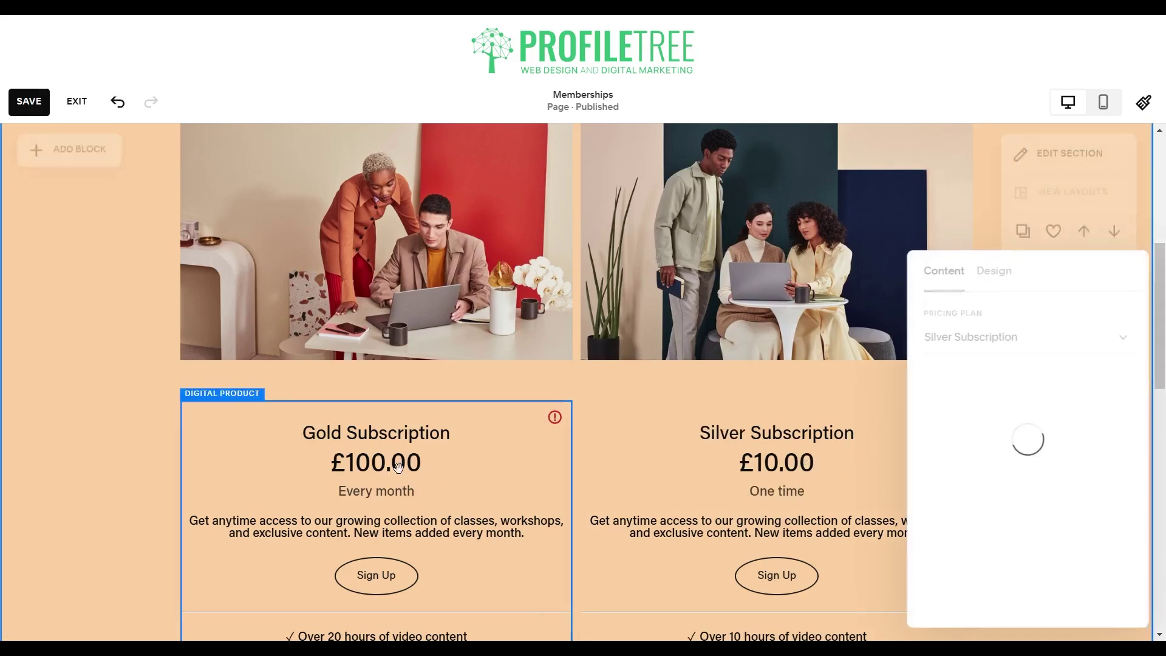
Link the left pricing block to the Gold Subscription plan at £15.00 one time
{"action": "left_click", "coordinate": [285, 423]}
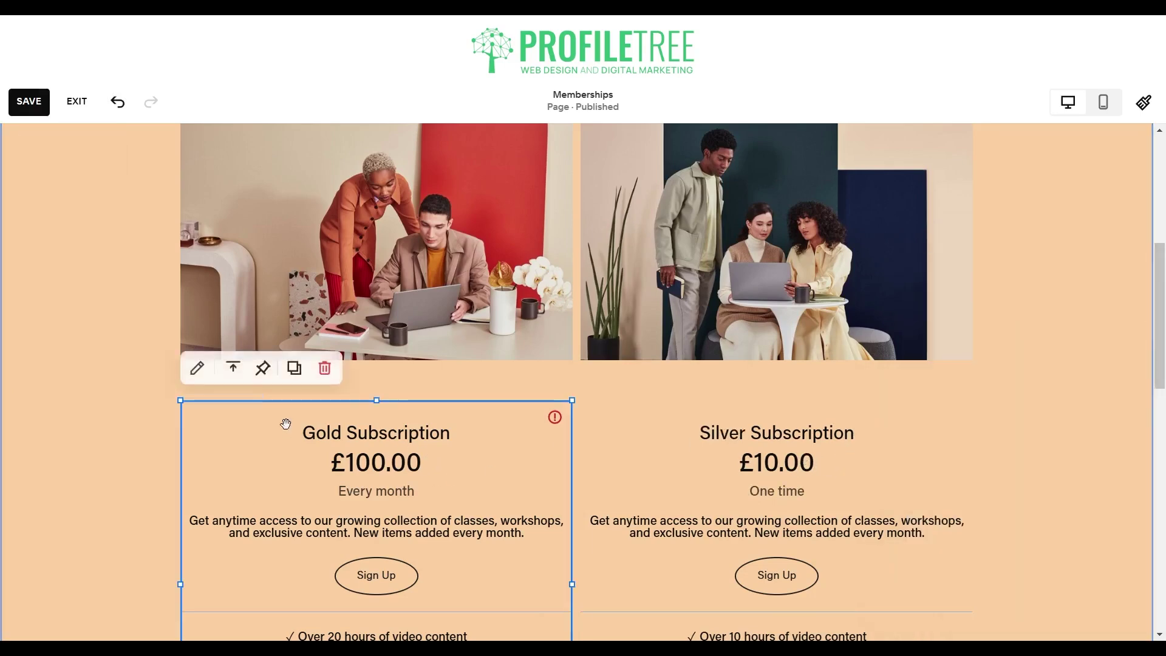
{"action": "left_click", "coordinate": [196, 368]}
{"action": "left_click", "coordinate": [749, 344]}
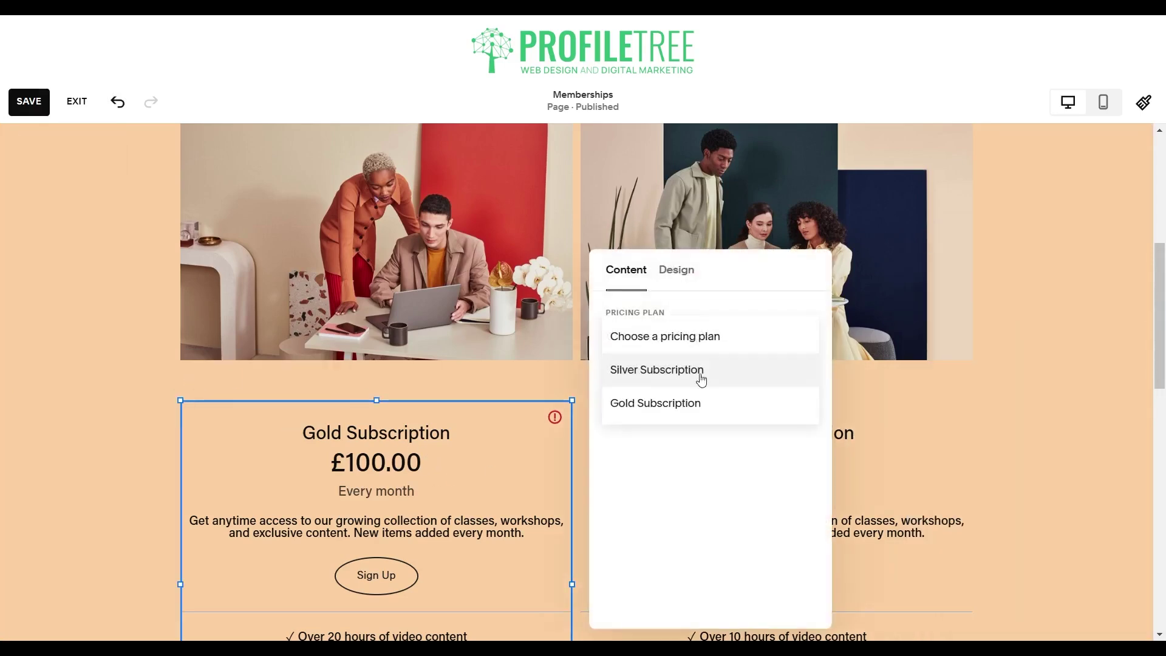
{"action": "left_click", "coordinate": [673, 410]}
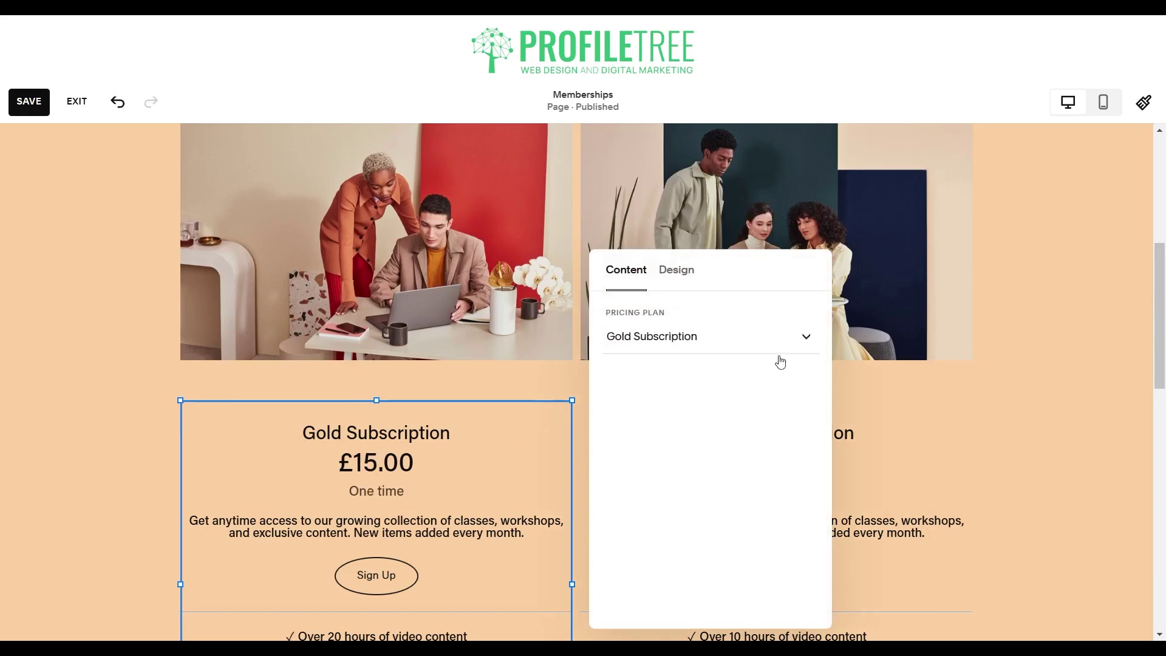
Try left alignment on the Gold block's Design tab, then restore centred content
{"action": "left_click", "coordinate": [683, 284]}
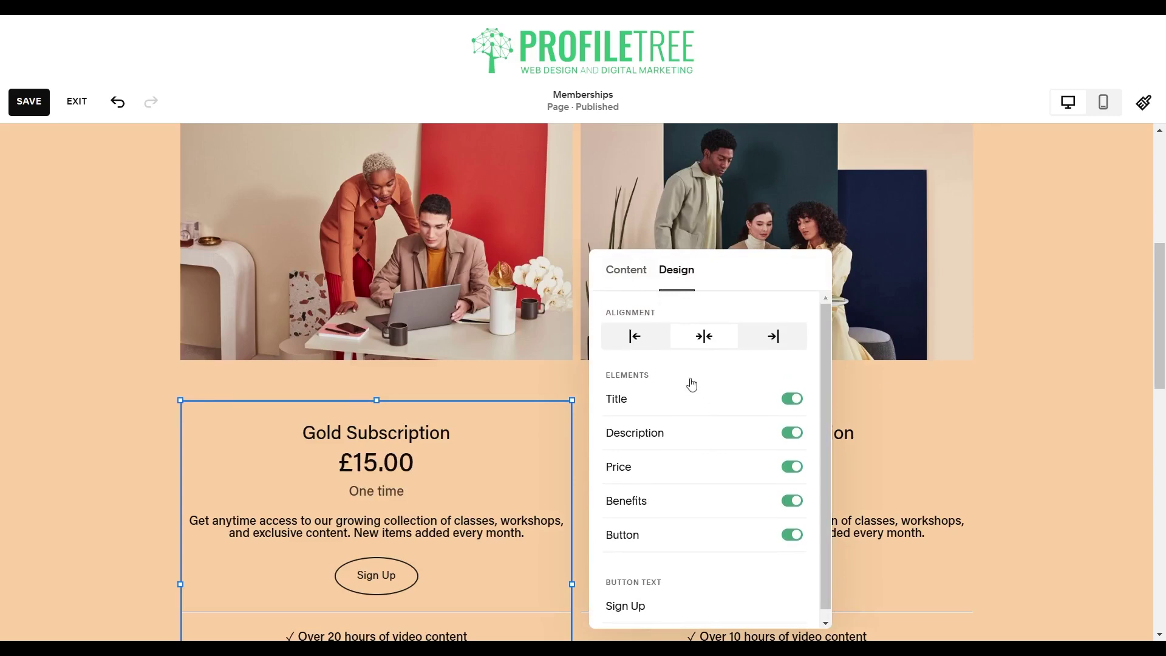
{"action": "left_click", "coordinate": [643, 348]}
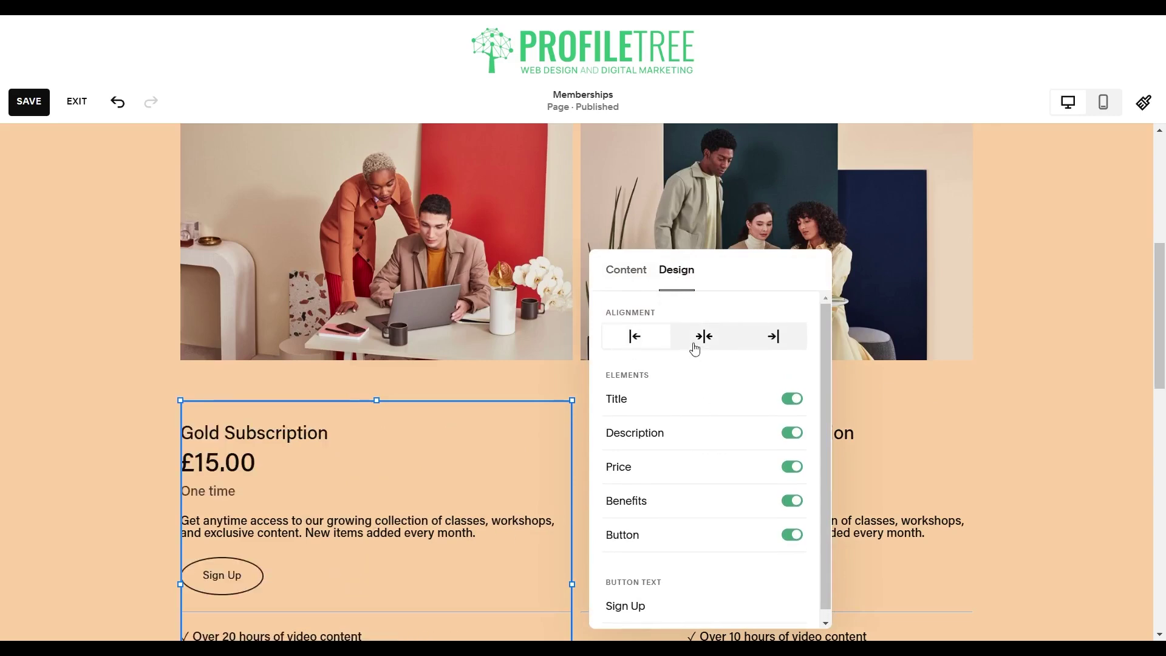
{"action": "left_click", "coordinate": [699, 342]}
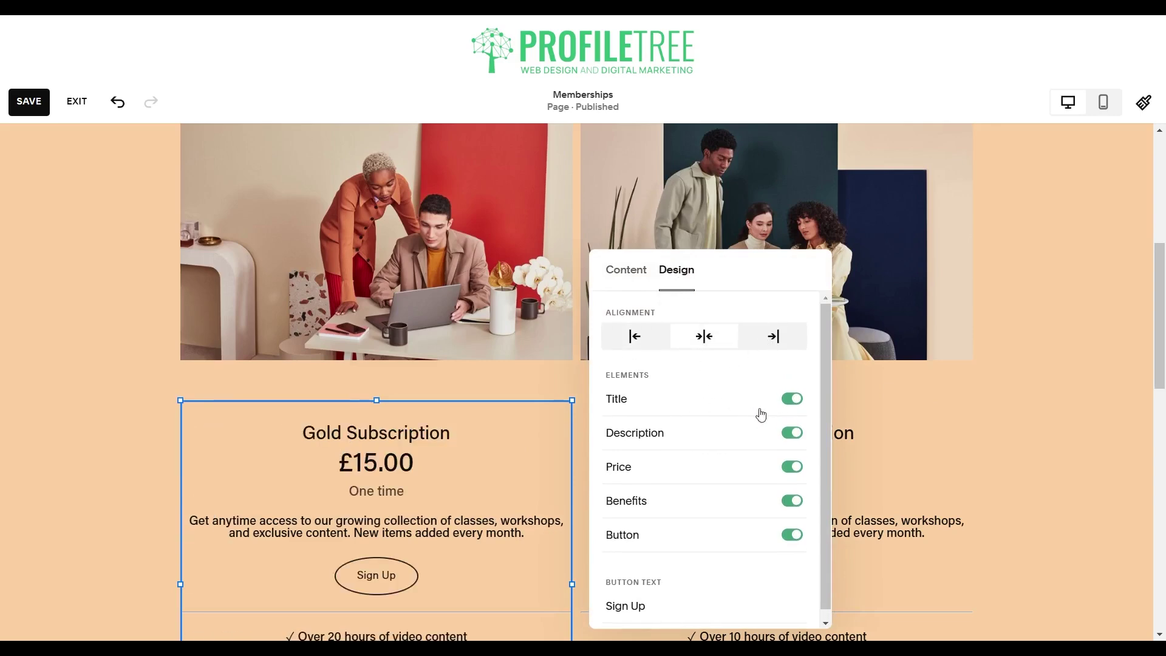
{"action": "scroll", "coordinate": [775, 420], "scroll_direction": "down", "scroll_amount": 1}
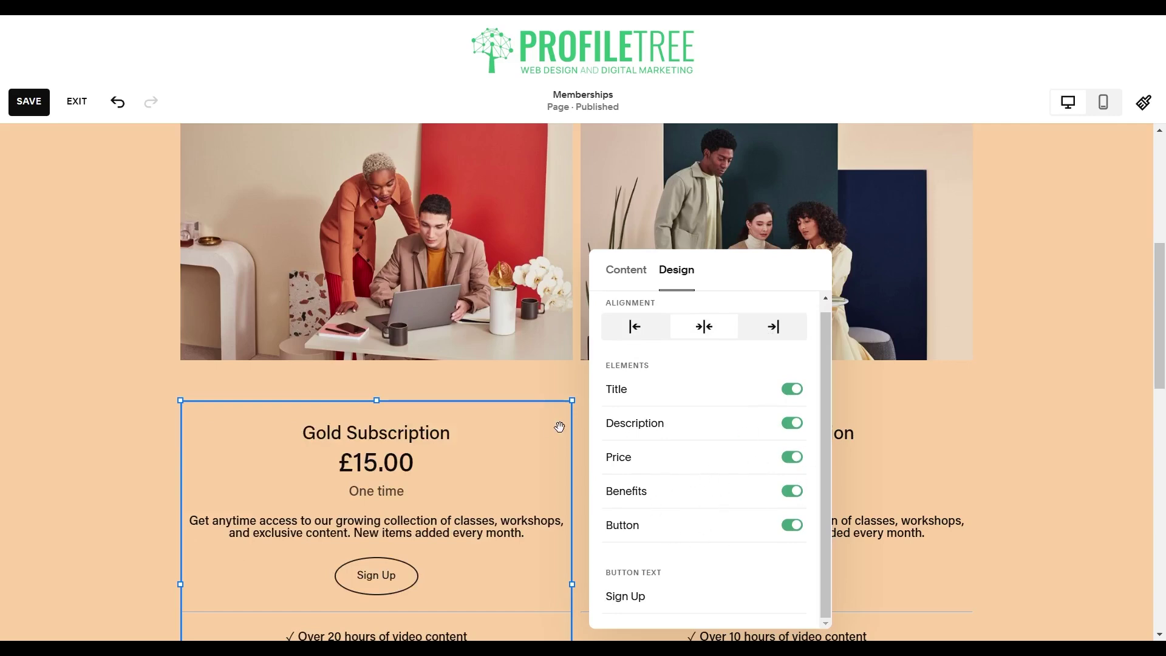
{"action": "left_click", "coordinate": [533, 398]}
{"action": "scroll", "coordinate": [610, 439], "scroll_direction": "down", "scroll_amount": 4}
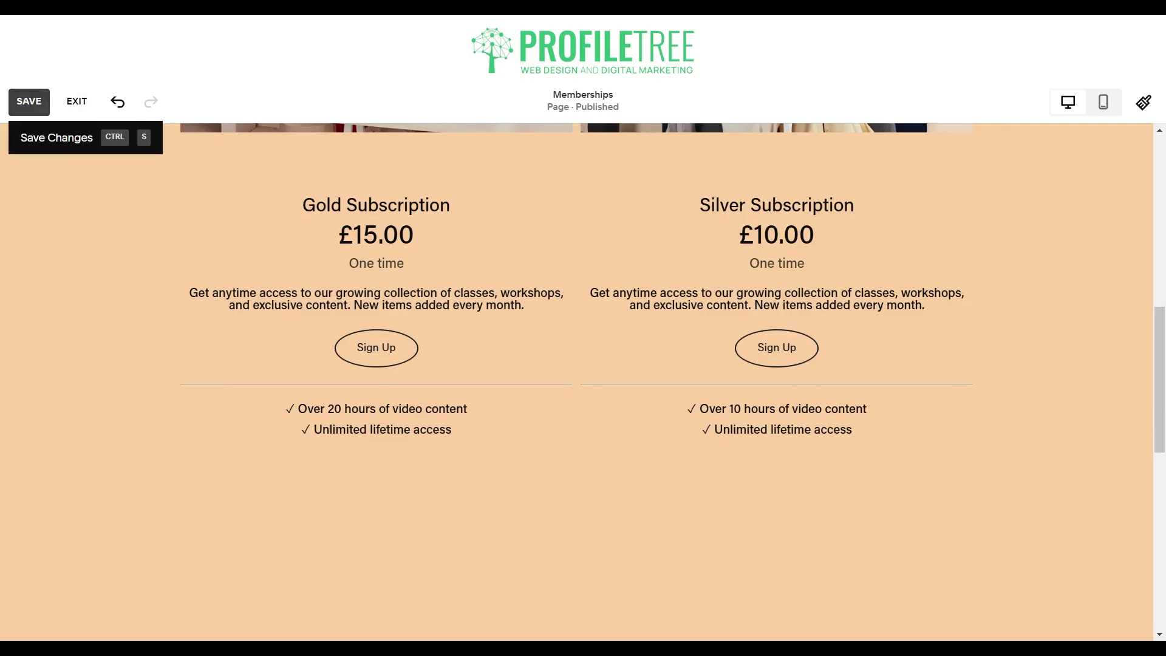
Save the Memberships page, scroll through to review it, and exit the editor
{"action": "left_click", "coordinate": [38, 109]}
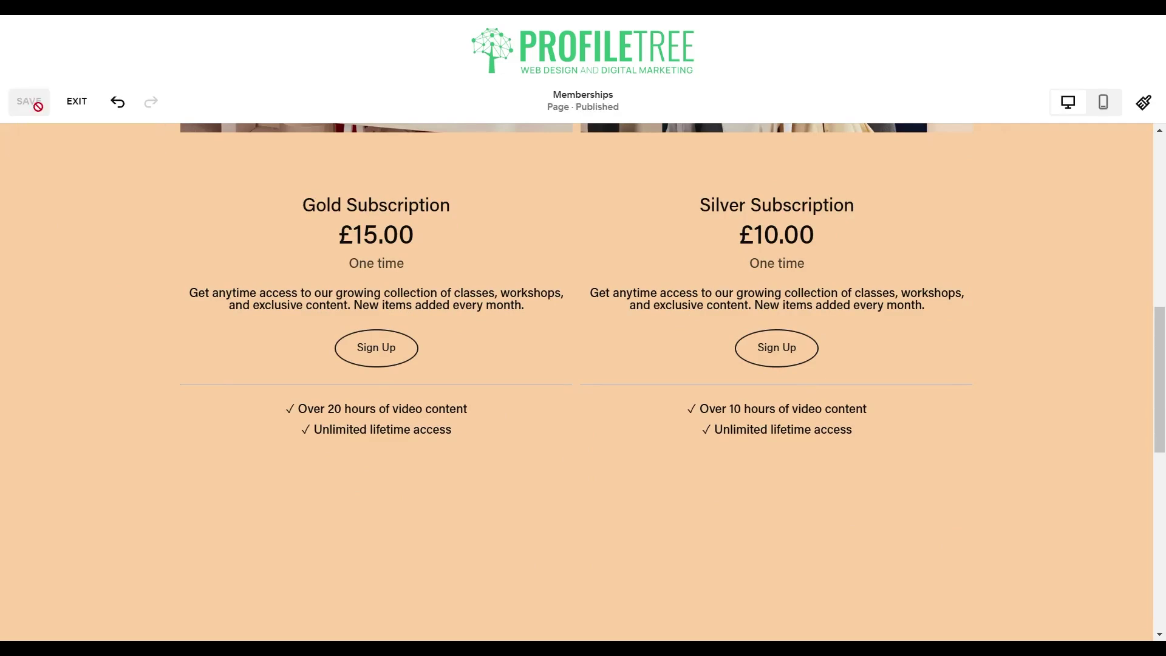
{"action": "scroll", "coordinate": [638, 390], "scroll_direction": "up", "scroll_amount": 6}
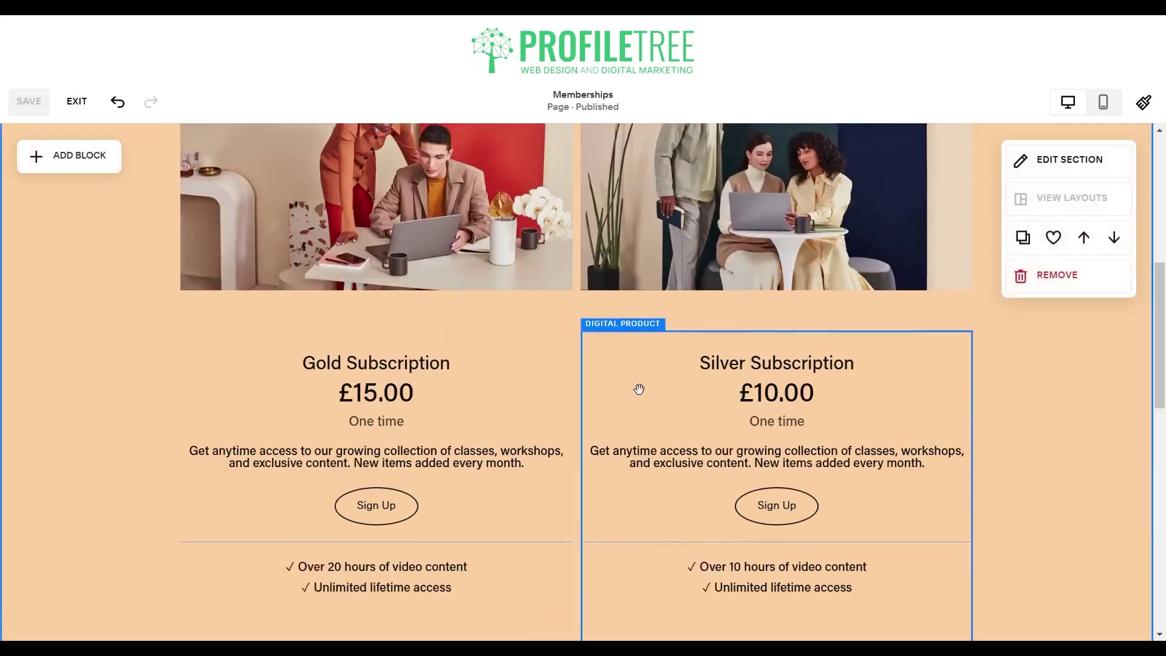
{"action": "scroll", "coordinate": [619, 328], "scroll_direction": "up", "scroll_amount": 4}
{"action": "scroll", "coordinate": [395, 382], "scroll_direction": "down", "scroll_amount": 1}
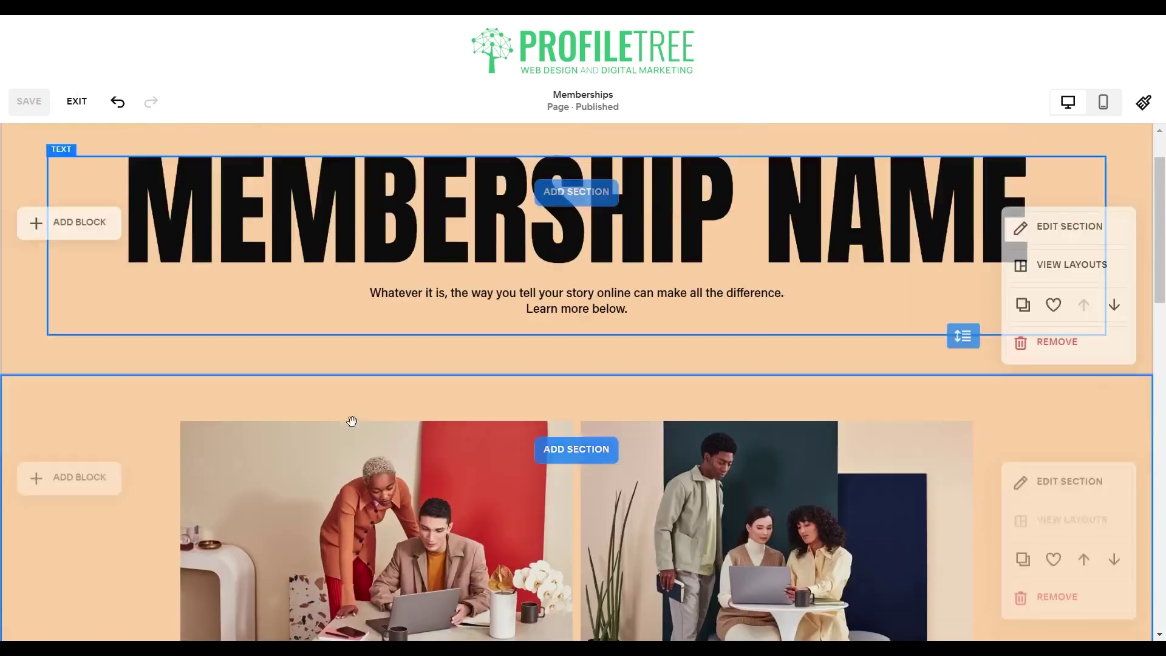
{"action": "scroll", "coordinate": [364, 352], "scroll_direction": "down", "scroll_amount": 10}
{"action": "scroll", "coordinate": [409, 373], "scroll_direction": "up", "scroll_amount": 12}
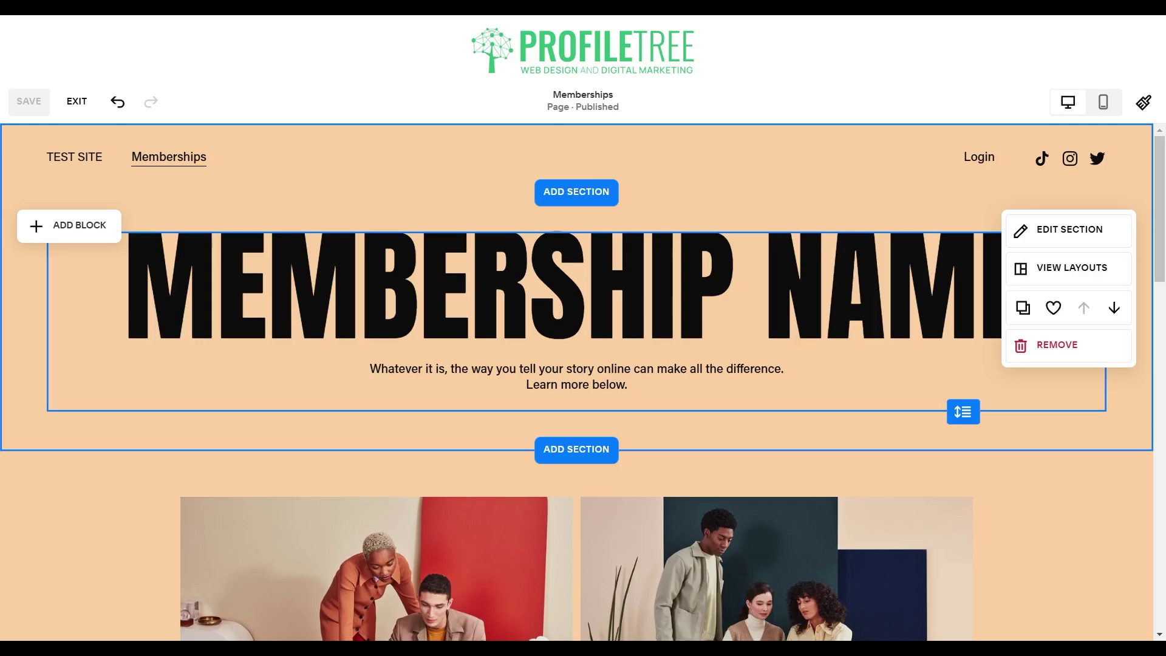
{"action": "left_click", "coordinate": [77, 101]}
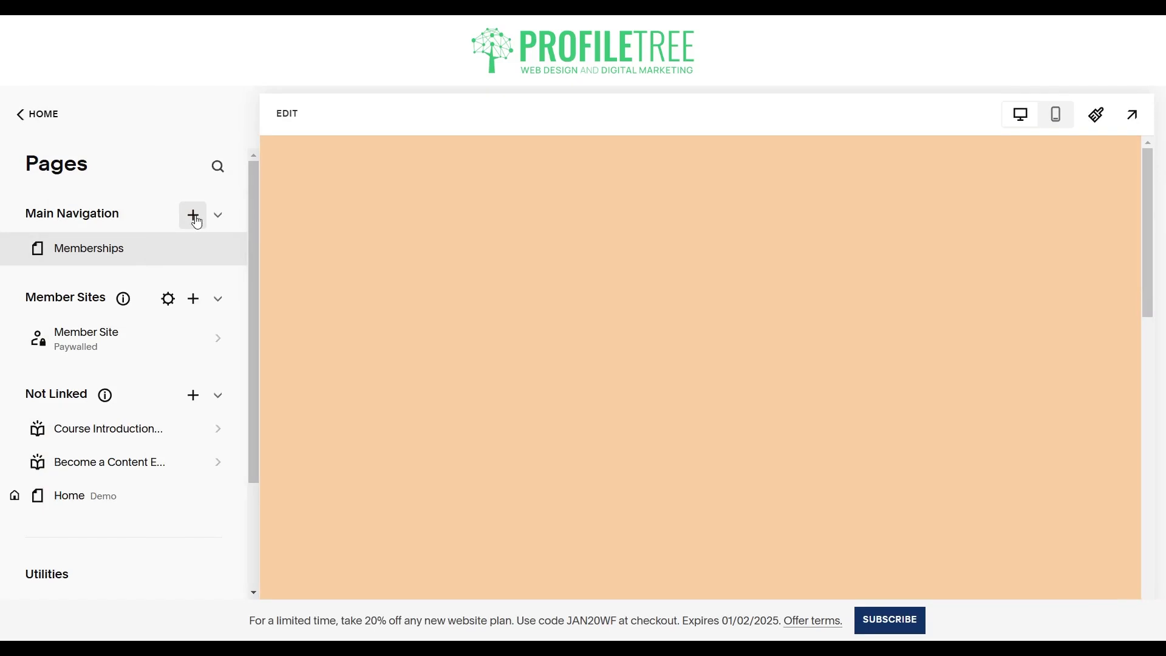
Add a blank page named 'New Page' to Main Navigation and start editing it
{"action": "left_click", "coordinate": [197, 222]}
{"action": "left_click", "coordinate": [257, 210]}
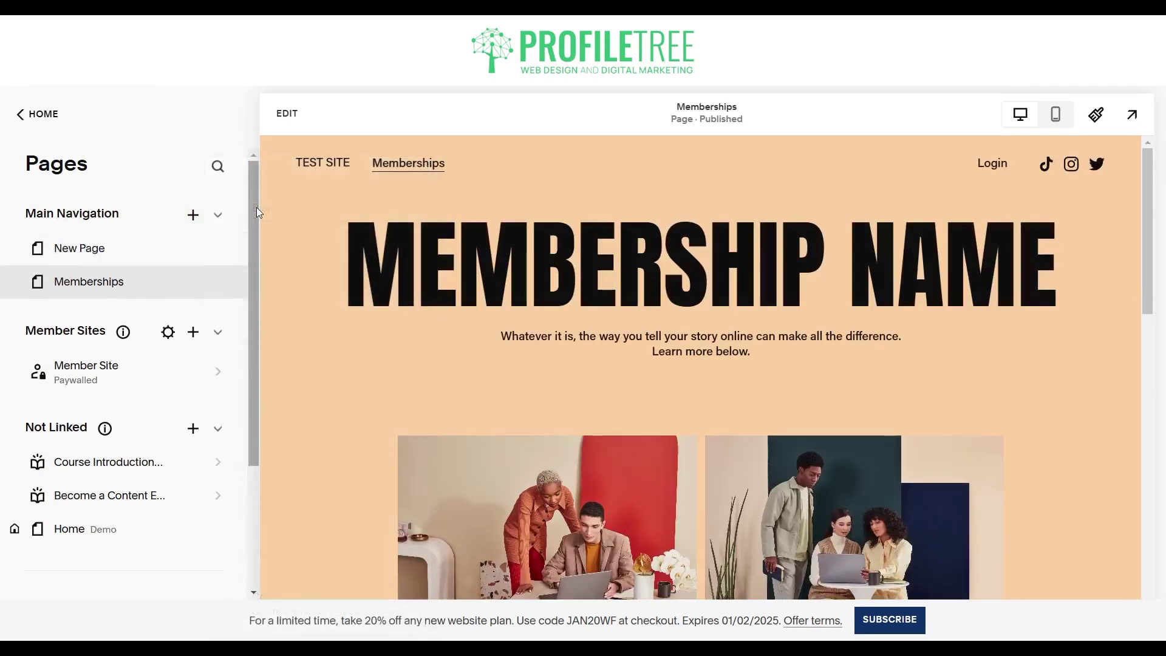
{"action": "key", "text": "Return"}
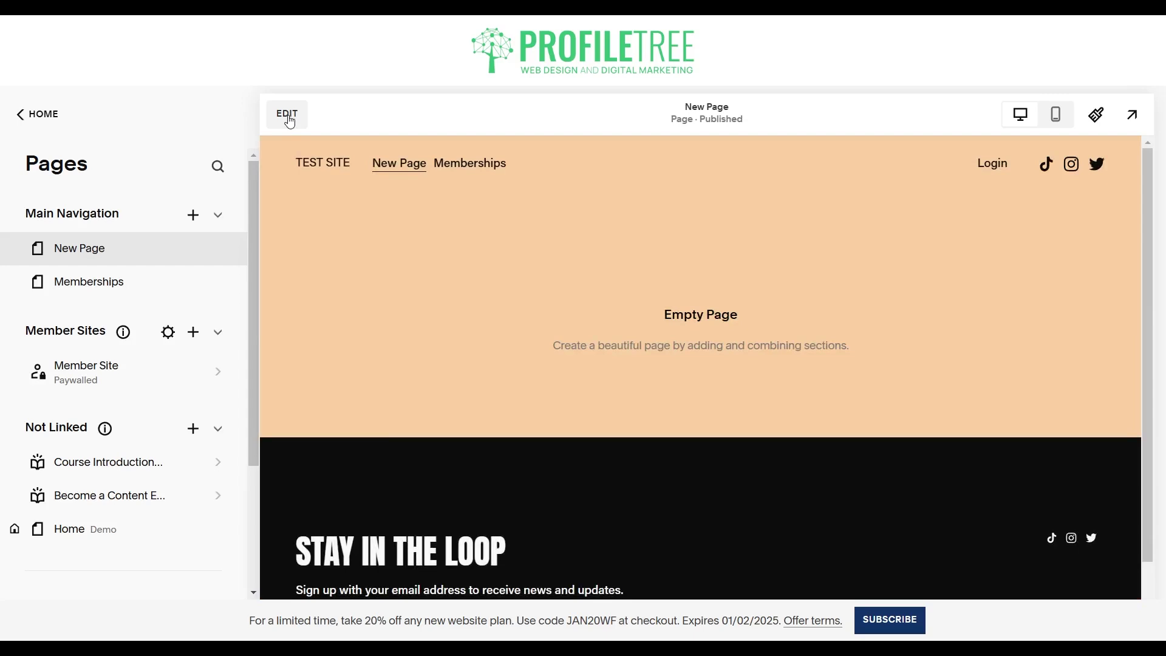
{"action": "left_click", "coordinate": [288, 115]}
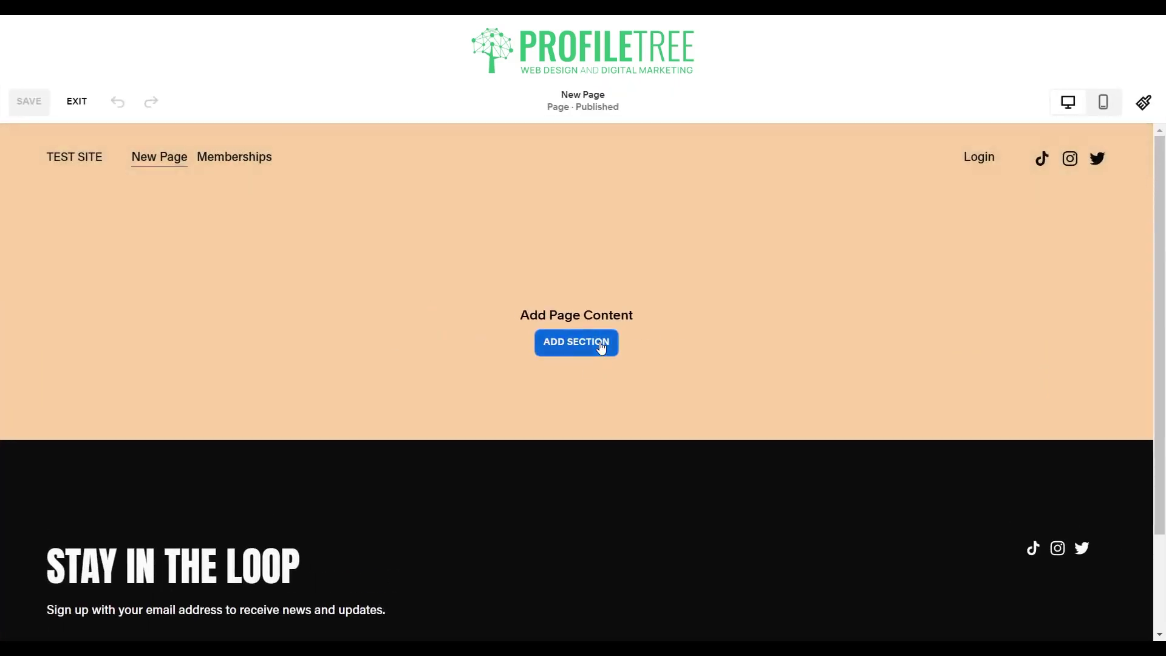
Add the YOUR BRAND intro section and a blank section below it
{"action": "left_click", "coordinate": [600, 345]}
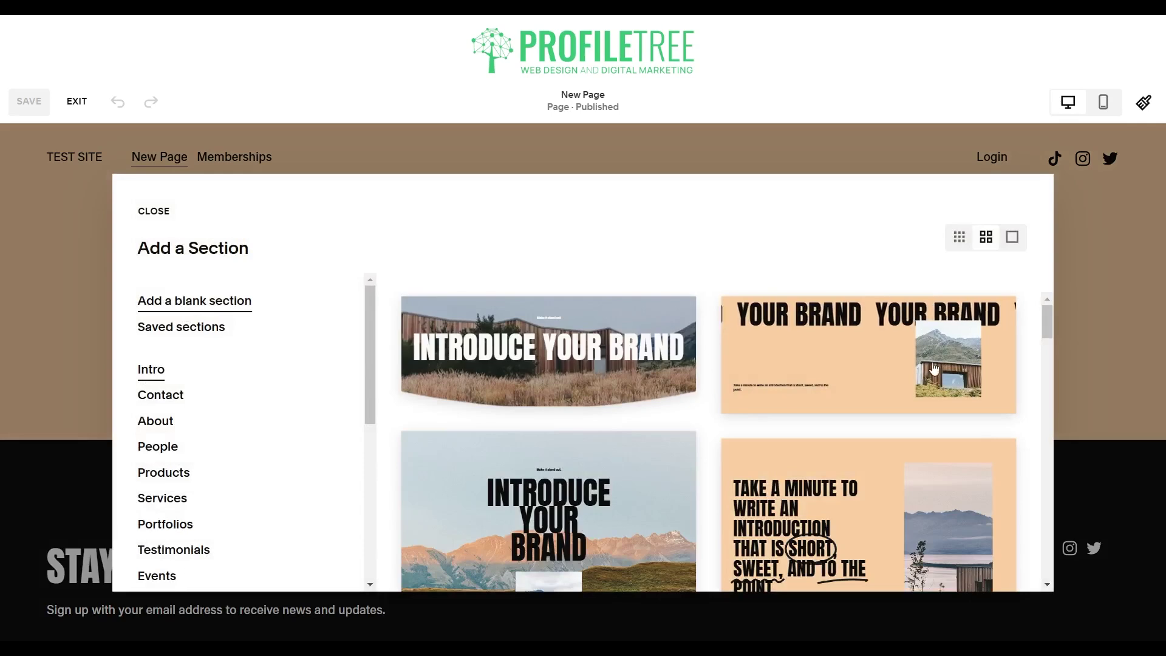
{"action": "left_click", "coordinate": [775, 347]}
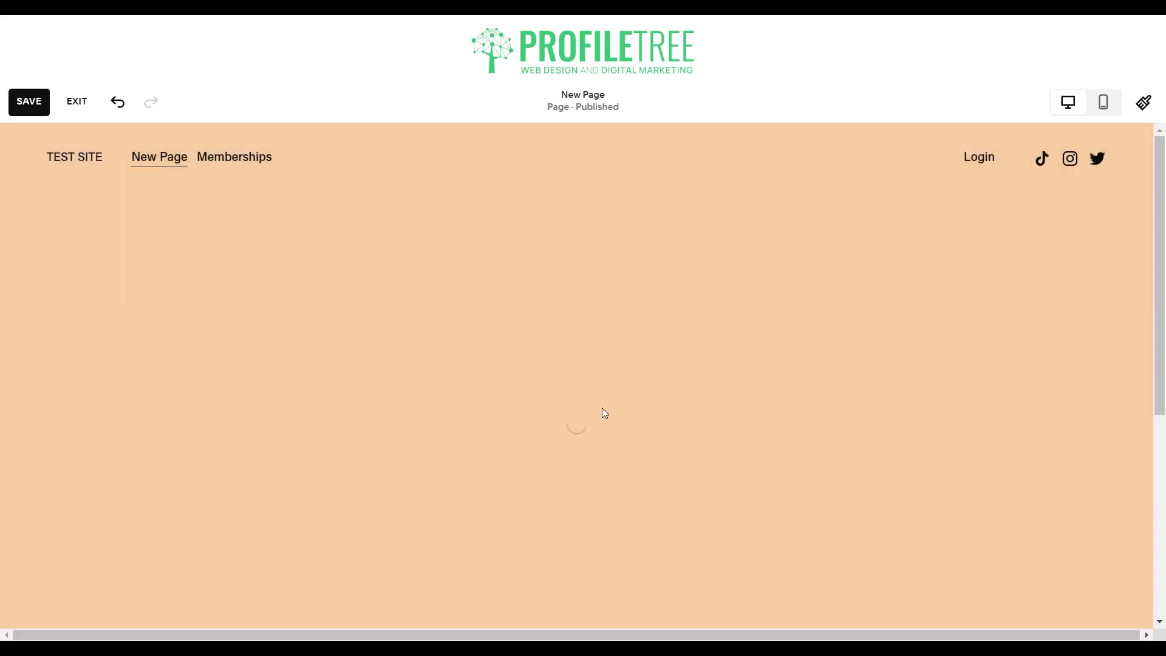
{"action": "scroll", "coordinate": [513, 398], "scroll_direction": "down", "scroll_amount": 4}
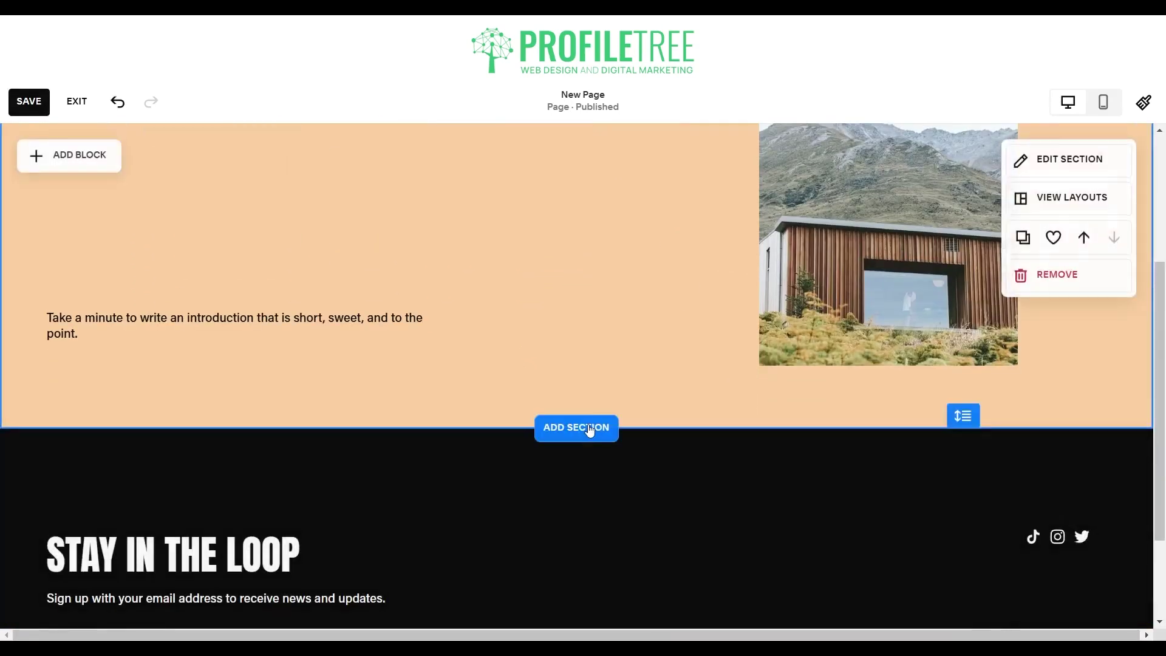
{"action": "left_click", "coordinate": [545, 424]}
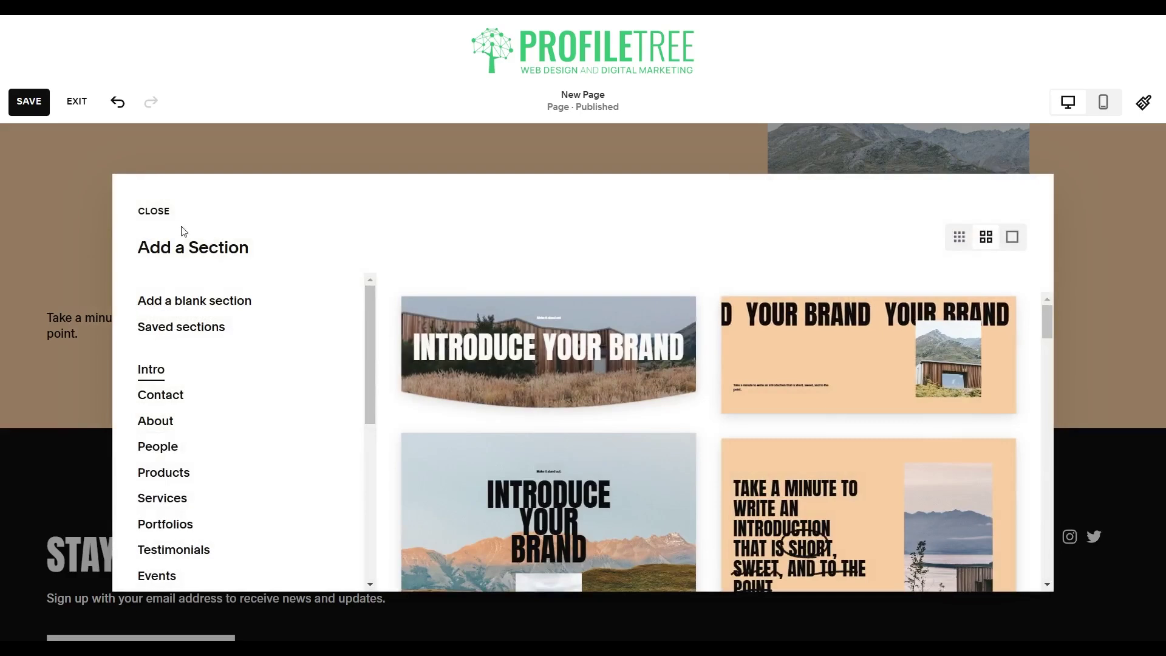
{"action": "left_click", "coordinate": [195, 302]}
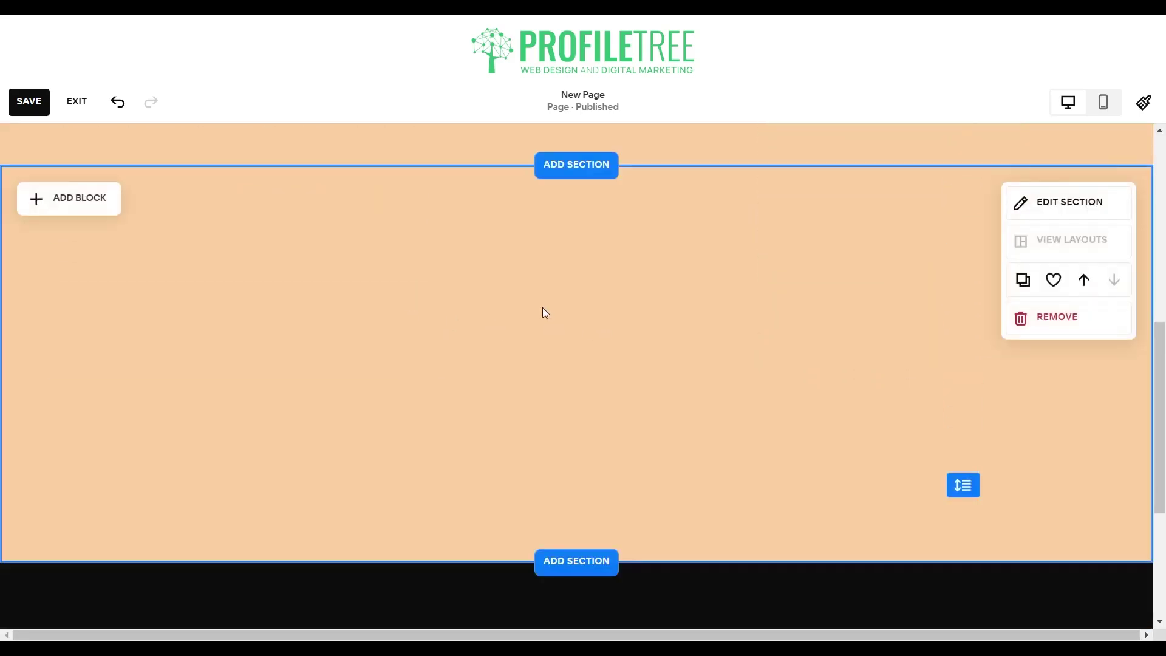
Insert a Digital Product block in the empty section and link it to Silver Subscription (£10.00)
{"action": "left_click", "coordinate": [73, 207]}
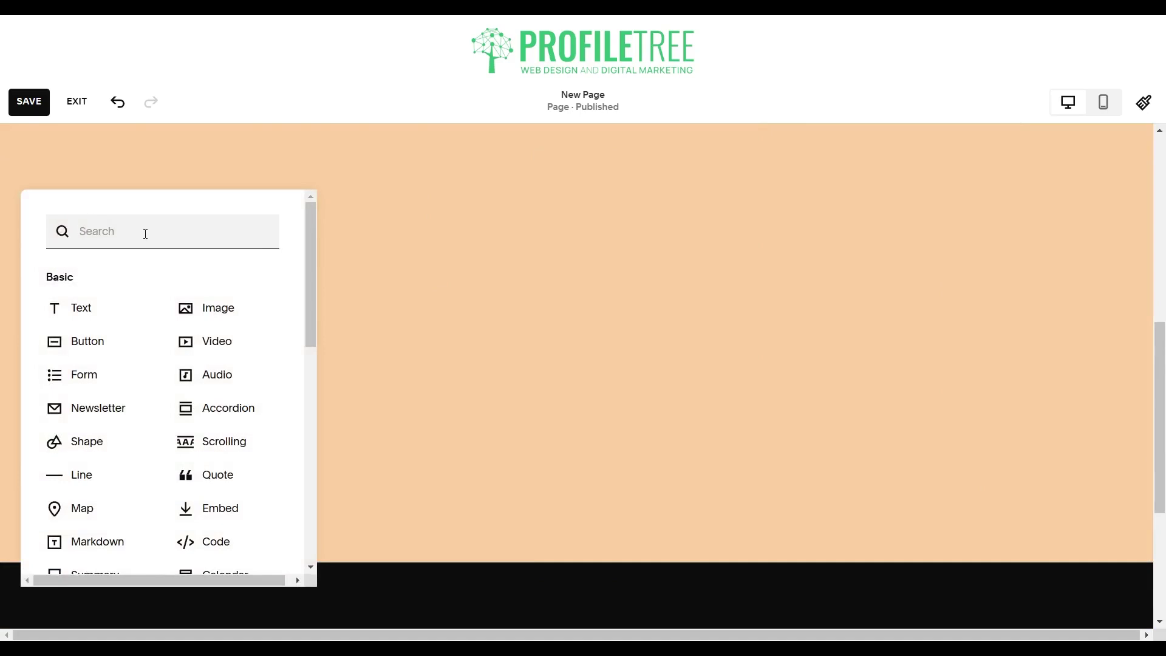
{"action": "scroll", "coordinate": [140, 278], "scroll_direction": "down", "scroll_amount": 5}
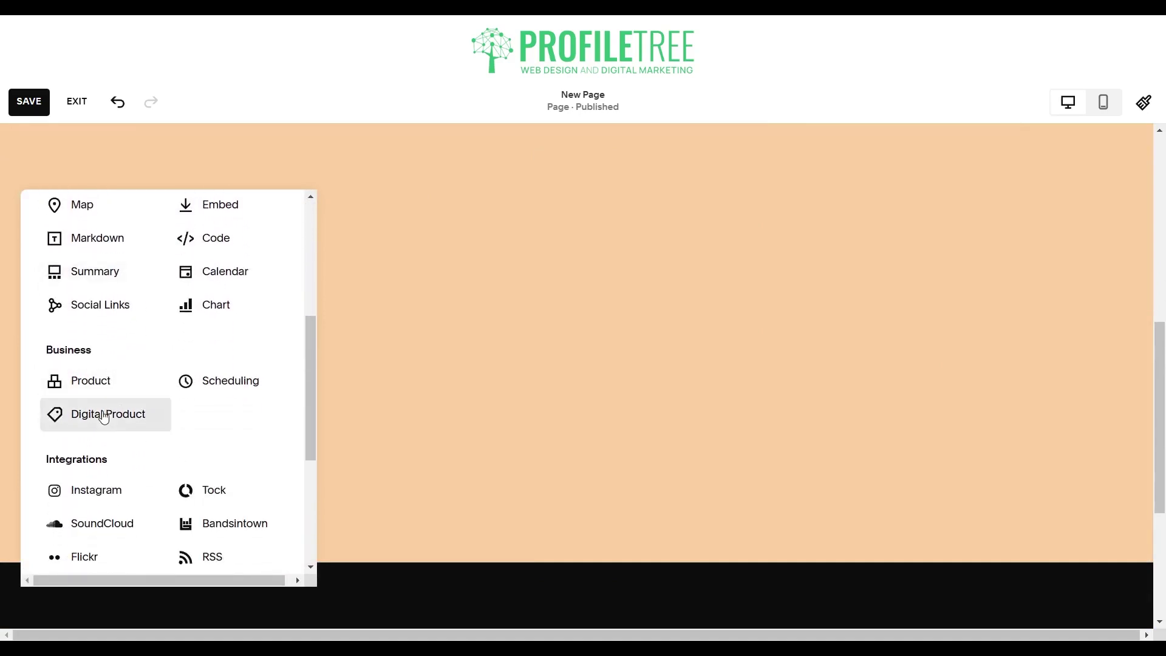
{"action": "left_click", "coordinate": [104, 418]}
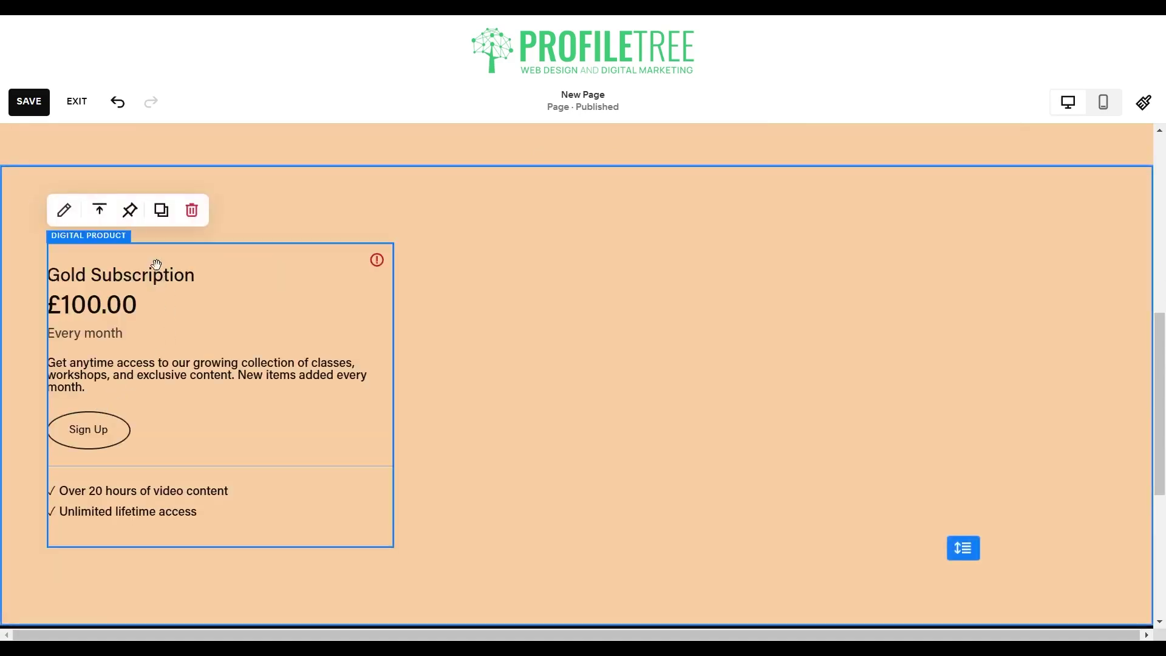
{"action": "left_click", "coordinate": [65, 222]}
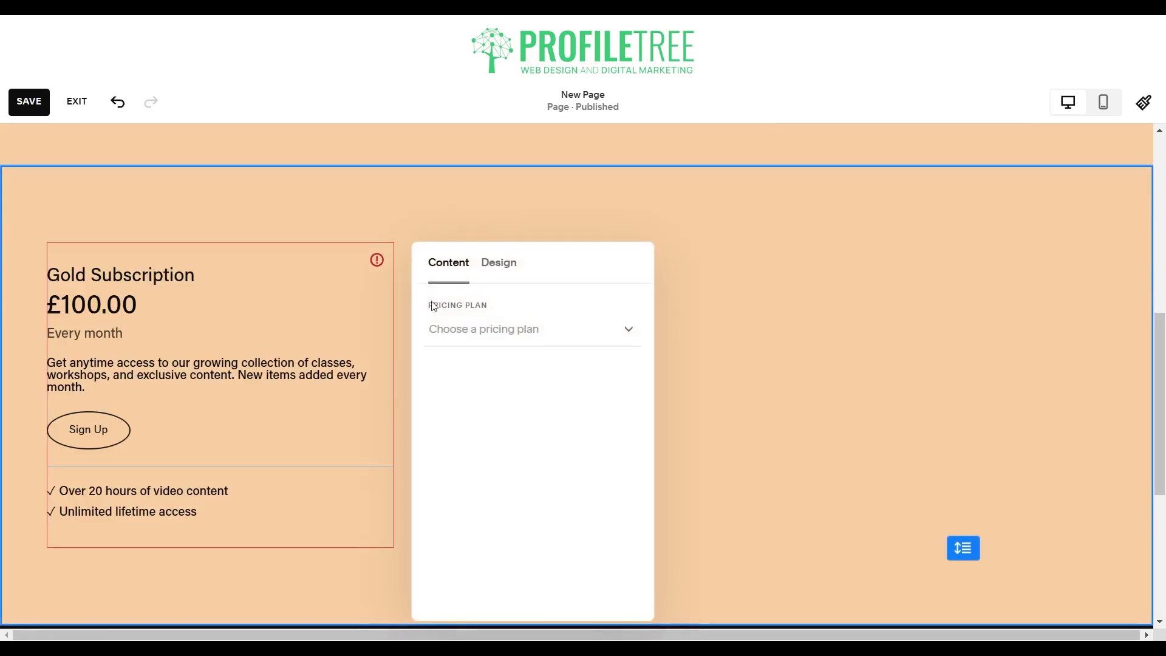
{"action": "left_click", "coordinate": [476, 334]}
{"action": "left_click", "coordinate": [463, 357]}
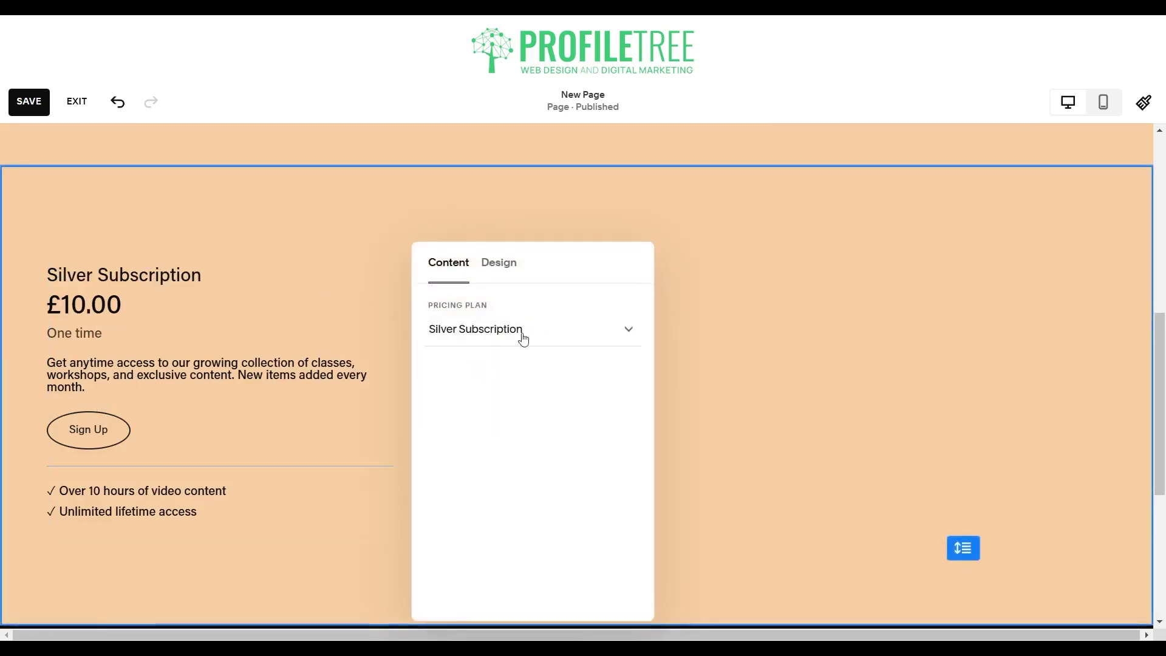
{"action": "left_click", "coordinate": [719, 367]}
{"action": "scroll", "coordinate": [646, 305], "scroll_direction": "up", "scroll_amount": 7}
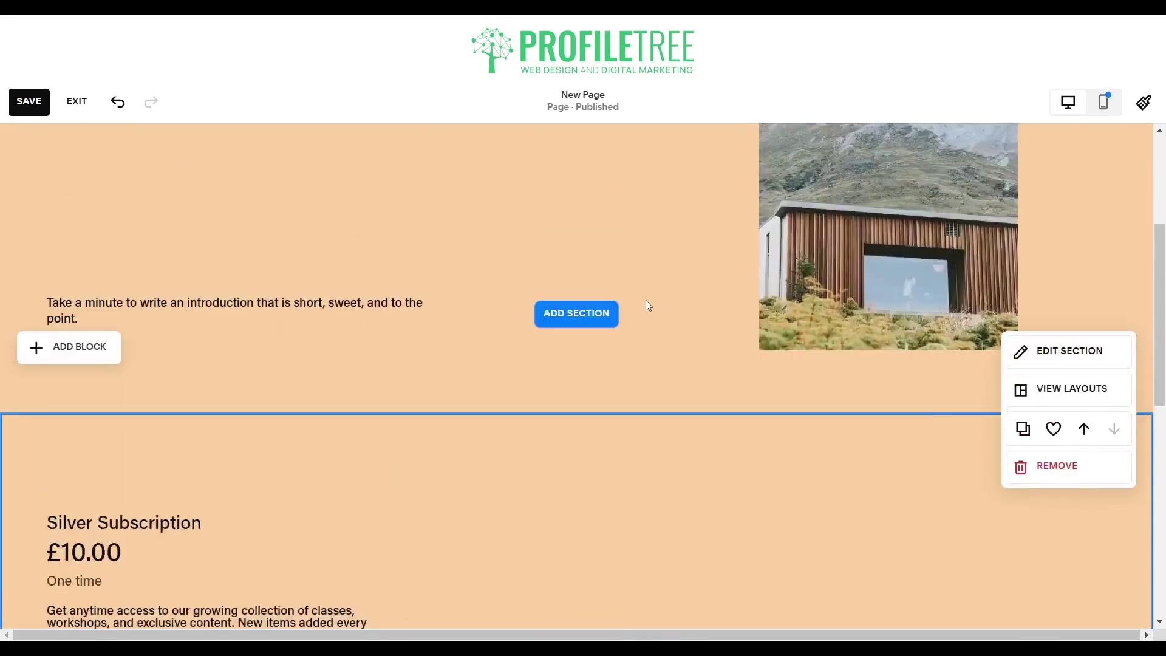
{"action": "scroll", "coordinate": [668, 389], "scroll_direction": "down", "scroll_amount": 3}
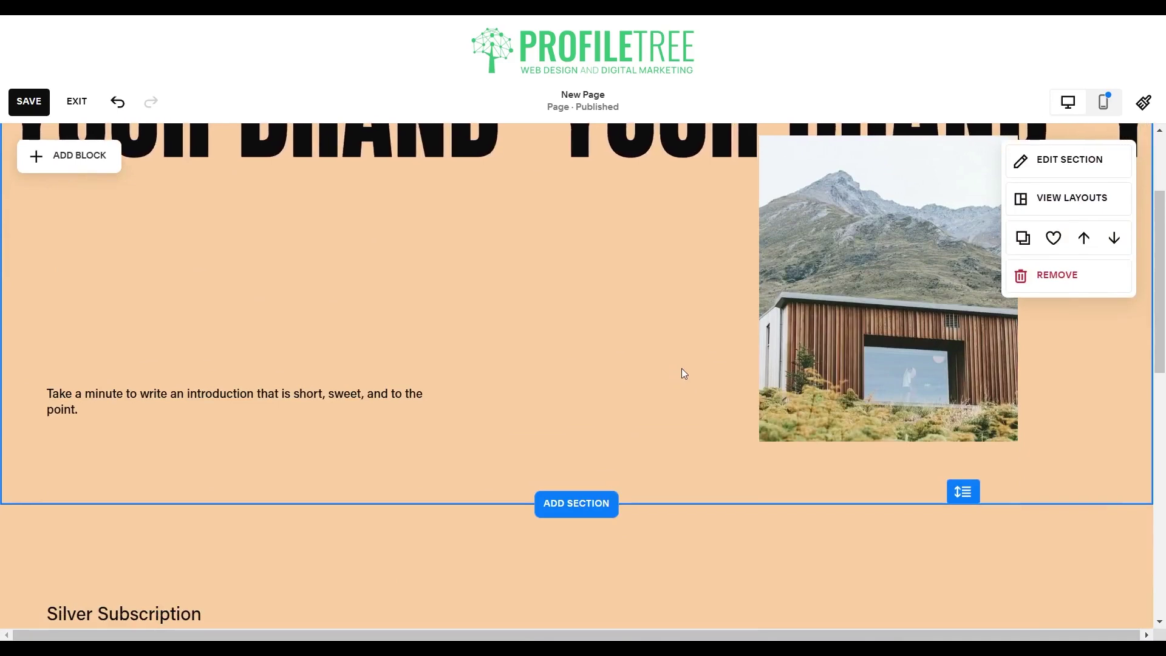
{"action": "scroll", "coordinate": [684, 375], "scroll_direction": "up", "scroll_amount": 3}
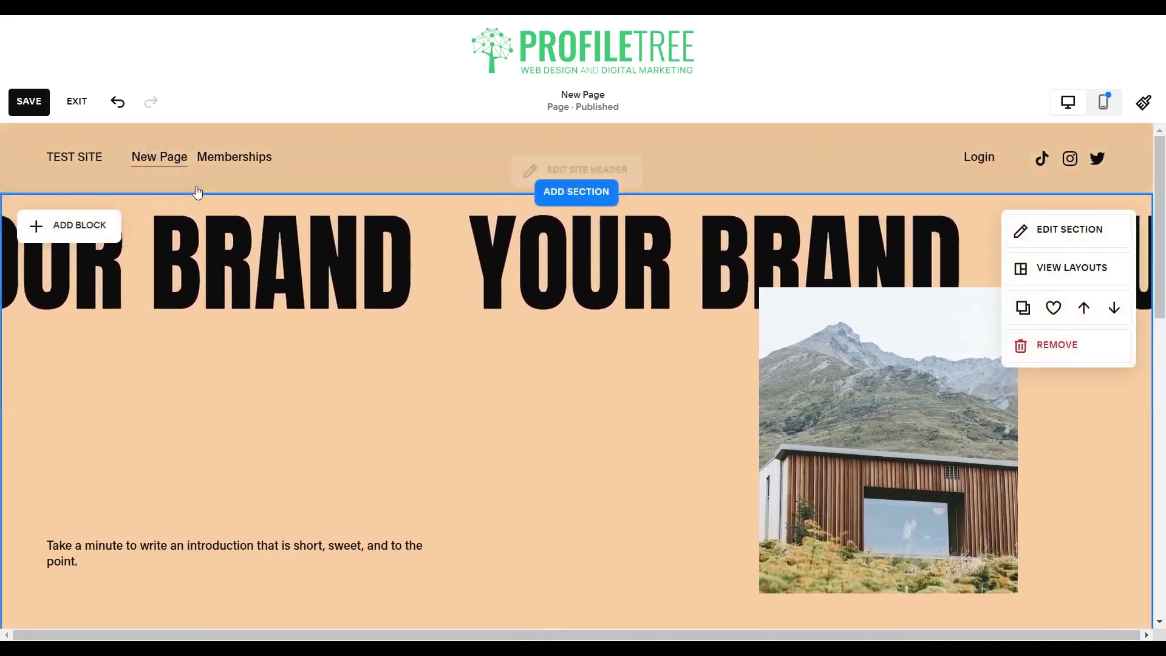